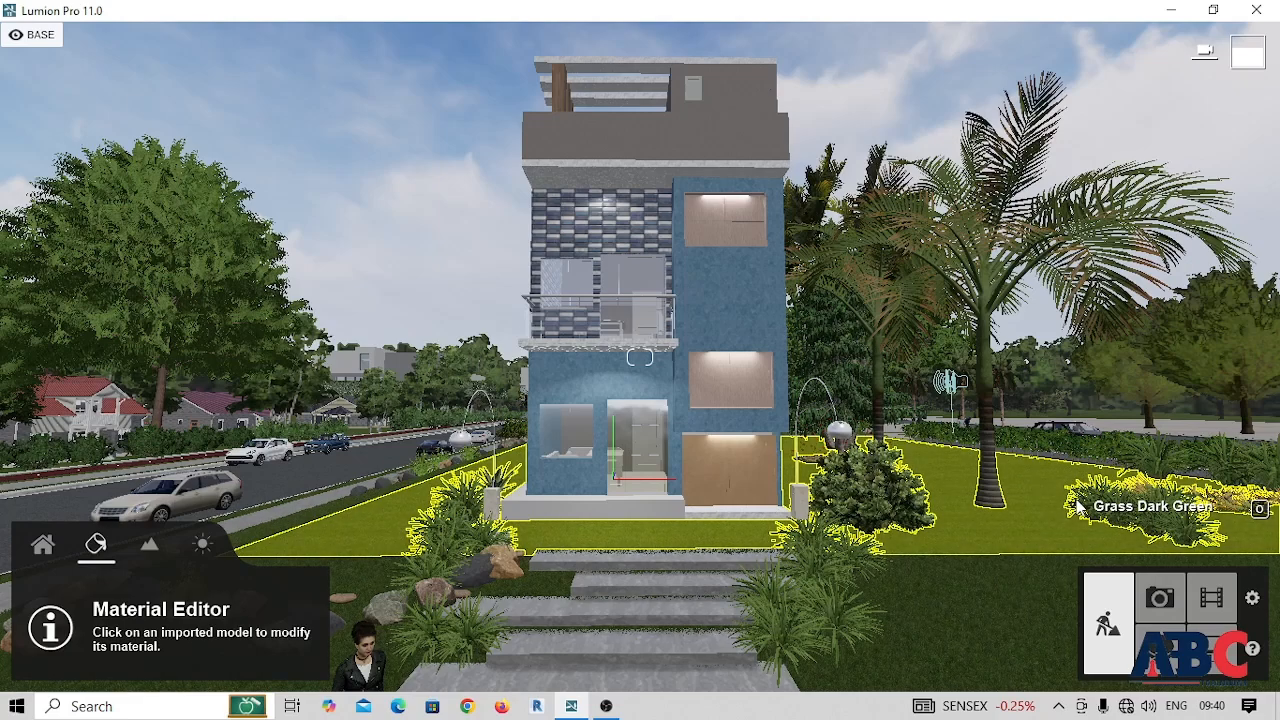
click(205, 548)
click(158, 548)
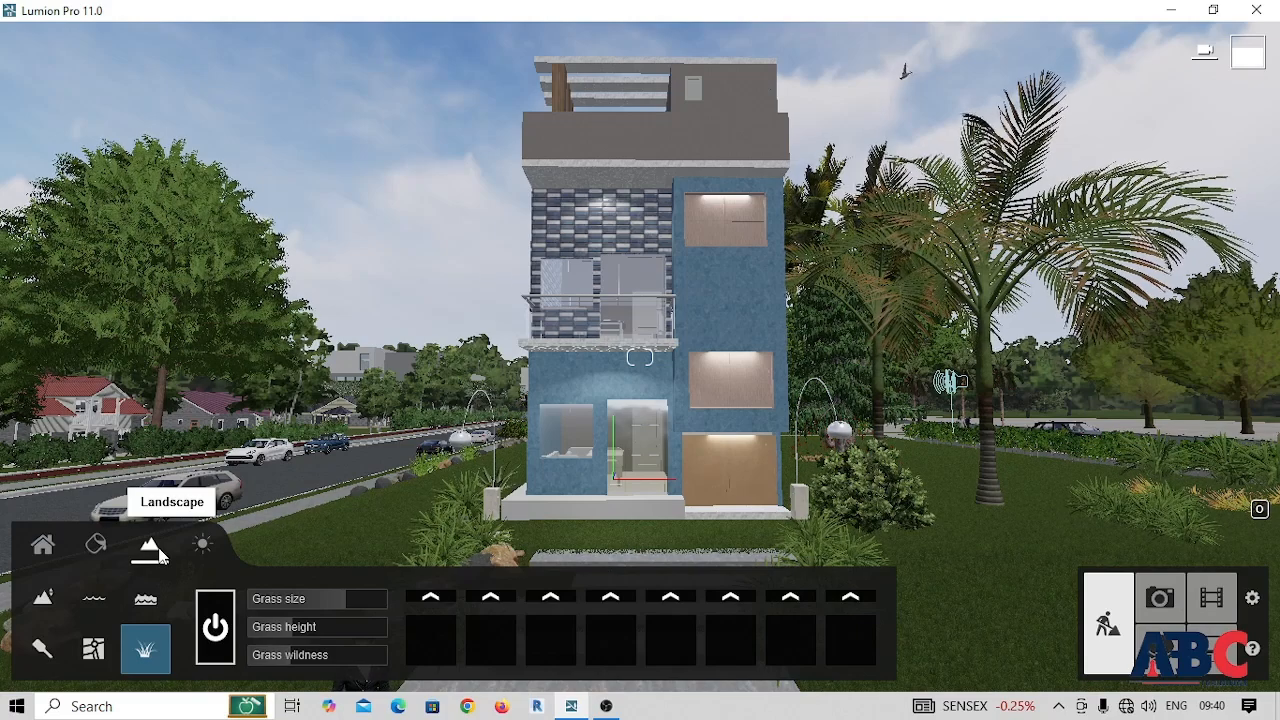
drag(337, 606, 343, 606)
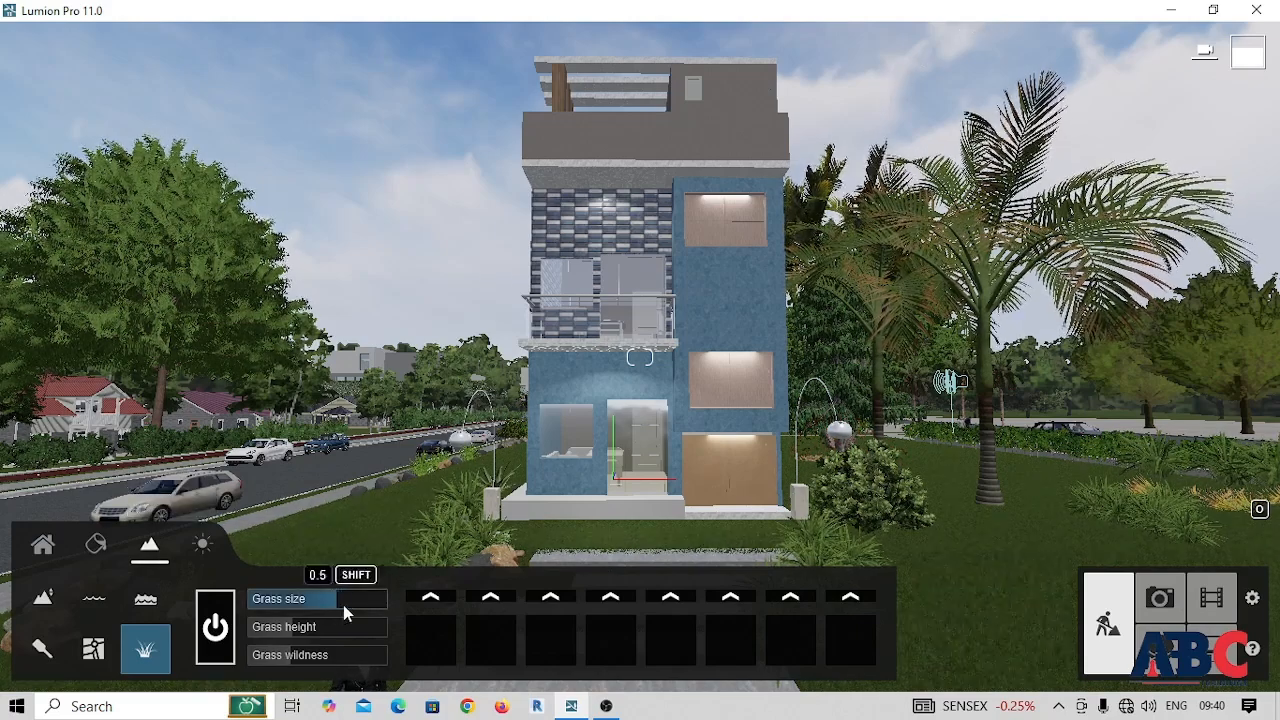
click(200, 548)
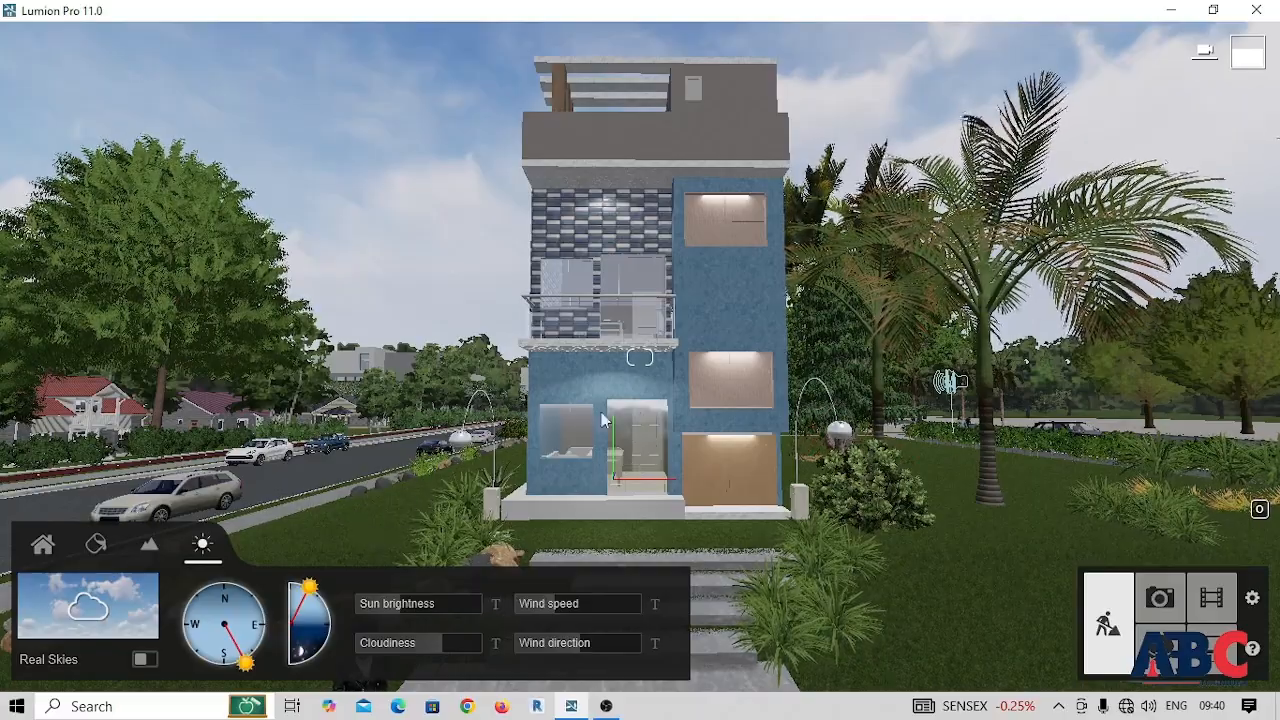
Move the camera closer to the front of the blue house and switch to Photo mode
key(w)
right_drag(692, 414, 665, 400)
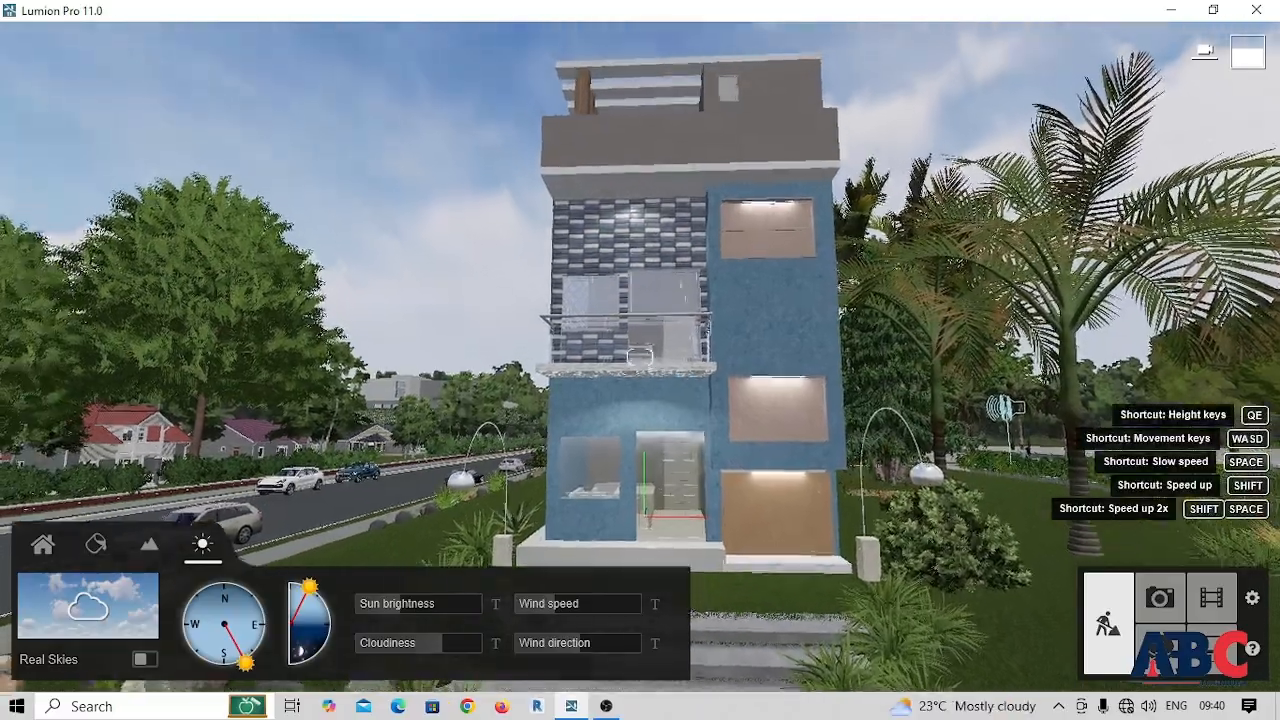
key(s)
key(w)
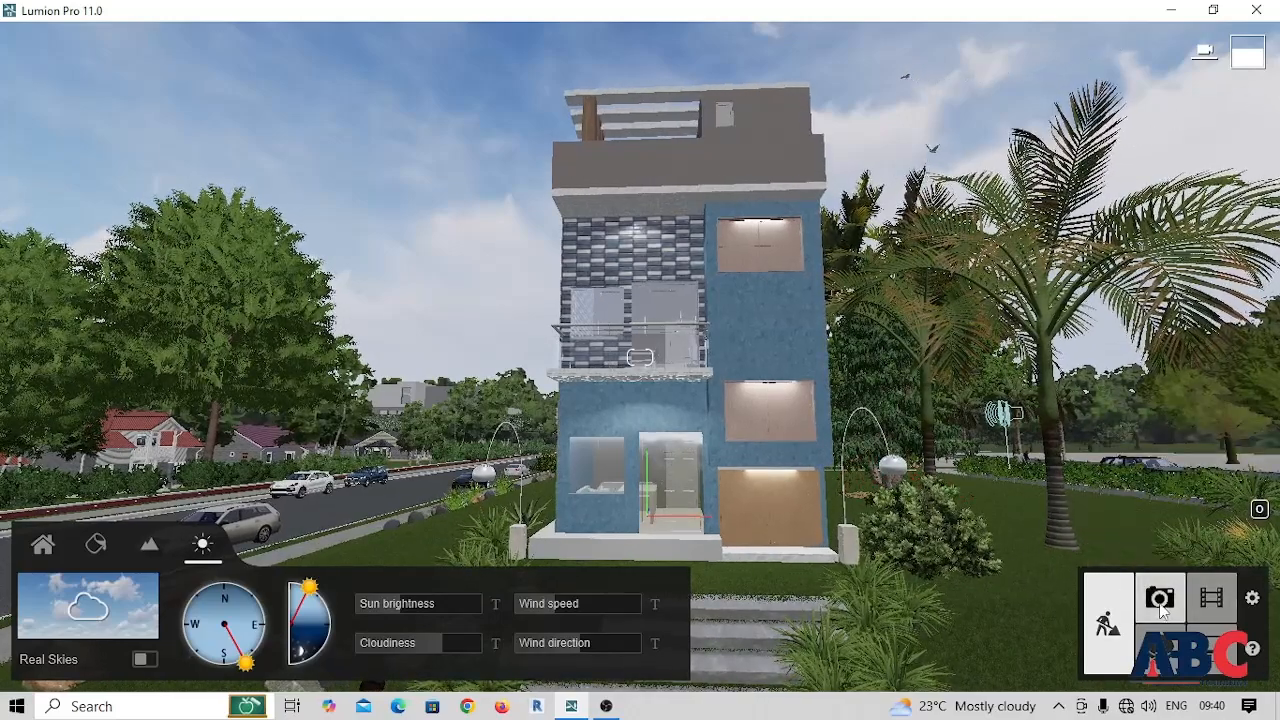
click(1160, 602)
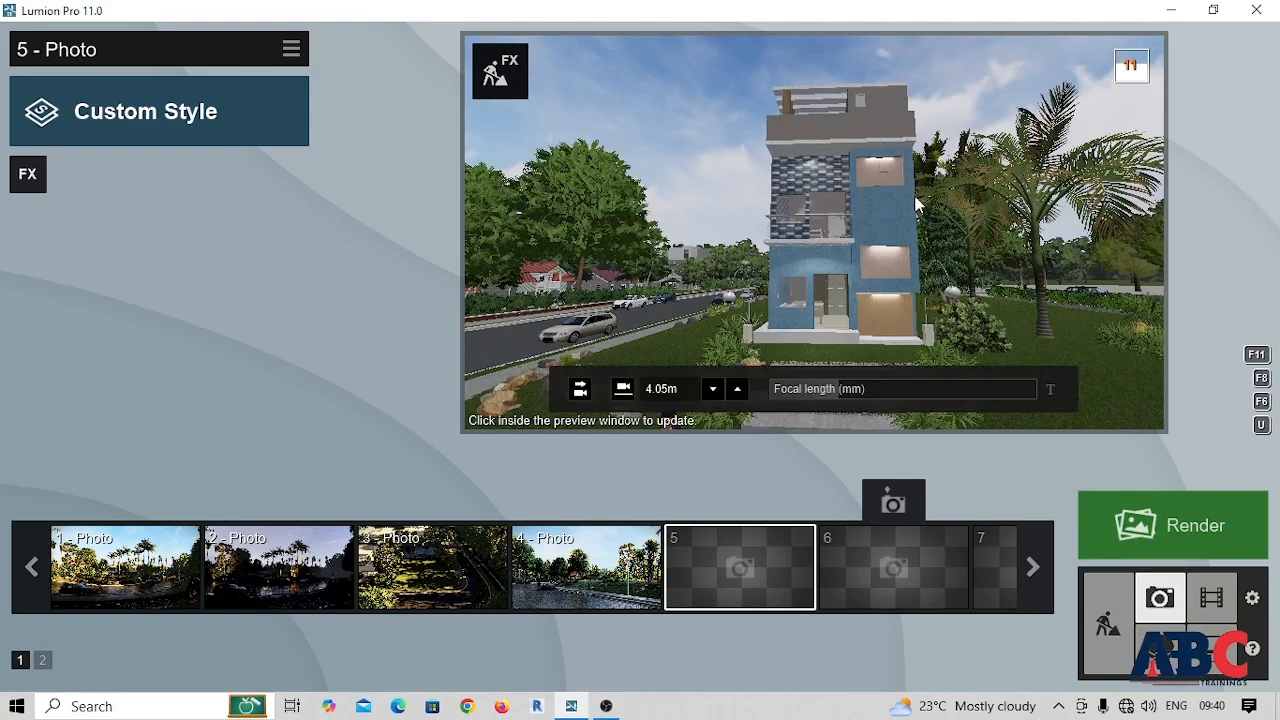
Set the photo camera to the 1.60 m horizontal eye level and reframe the house's front with its entrance steps
scroll(915, 200, up, 2)
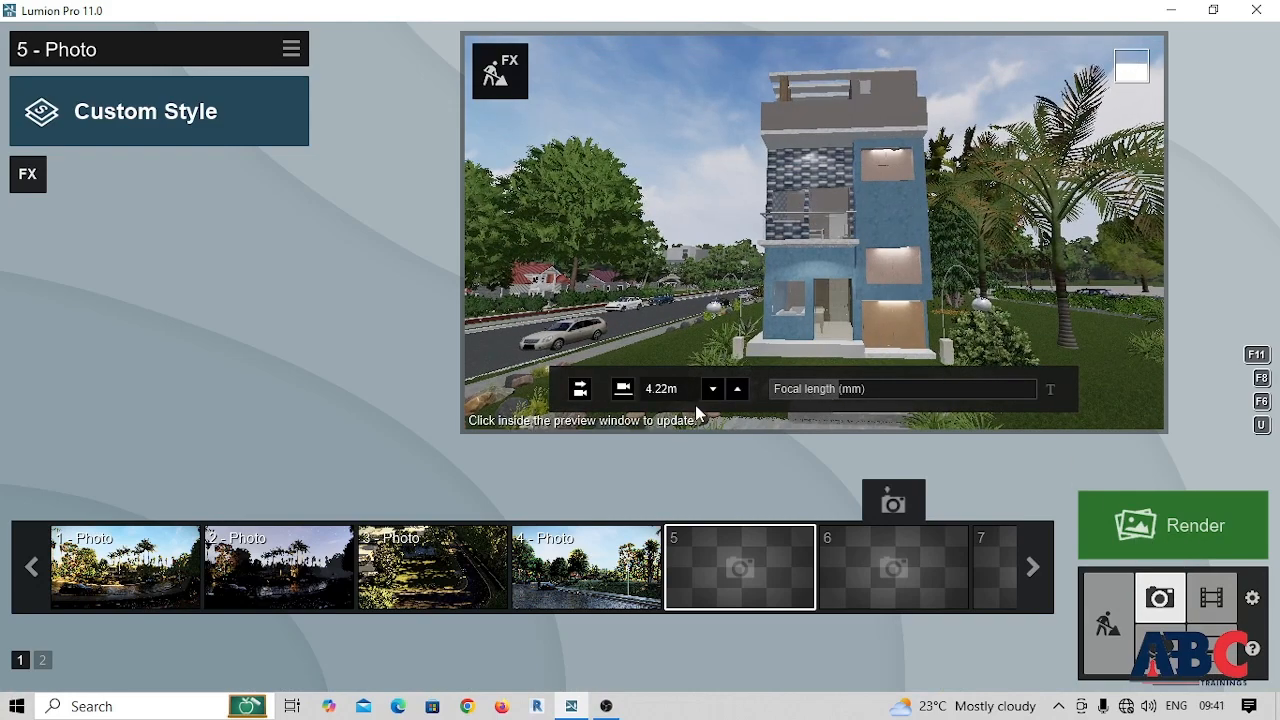
click(623, 389)
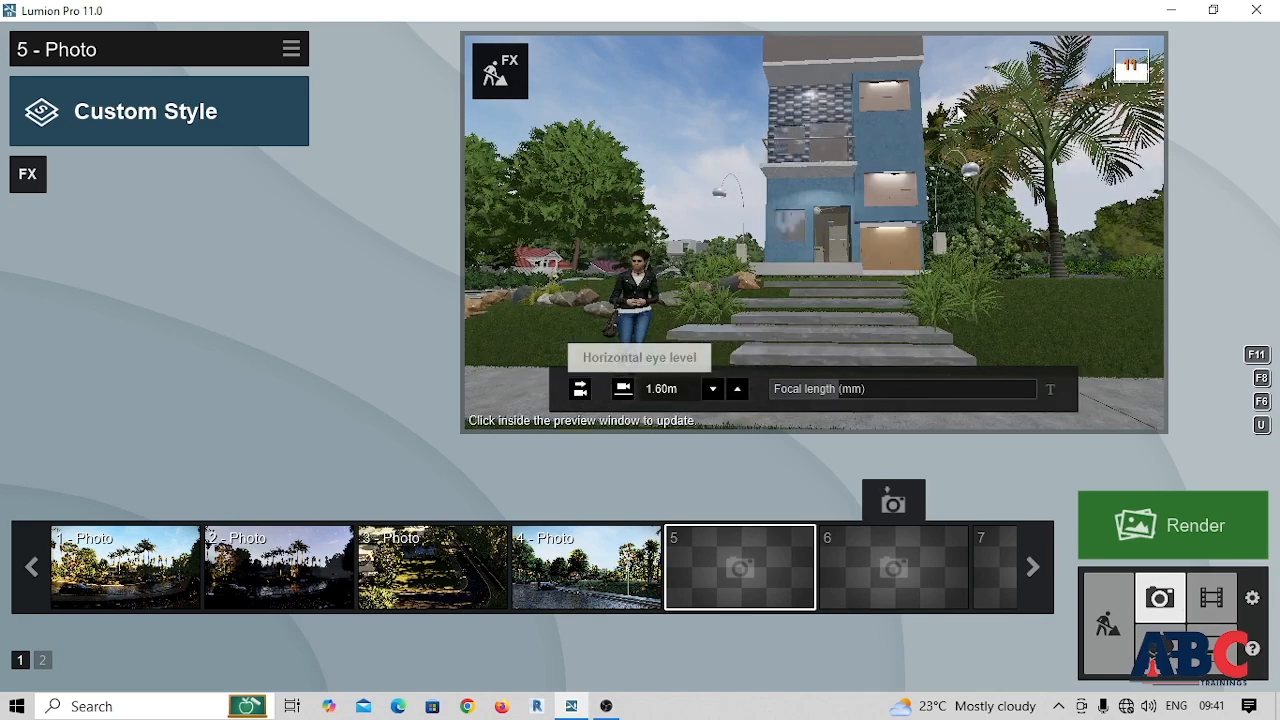
scroll(895, 163, up, 2)
scroll(889, 186, down, 4)
right_drag(887, 196, 894, 171)
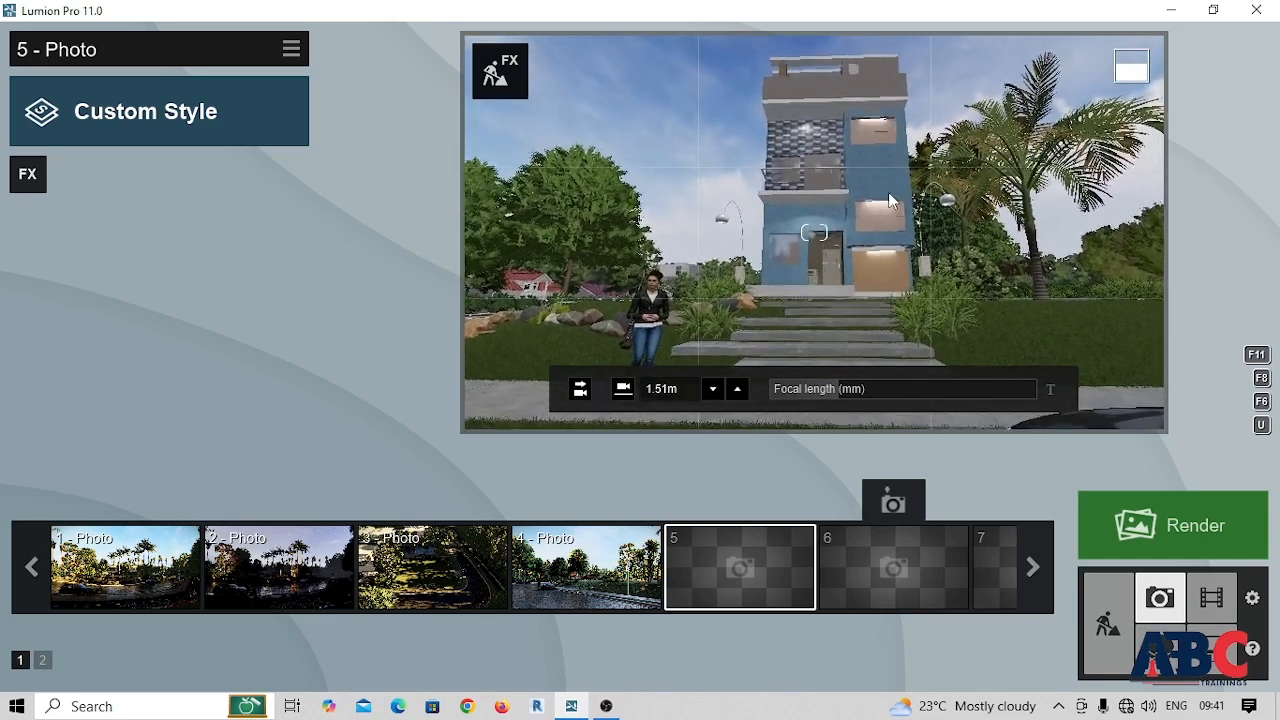
Try street-level framings of the house with the parked car, tilting the camera and varying its distance, ending close to the entrance steps
click(582, 395)
scroll(782, 300, down, 5)
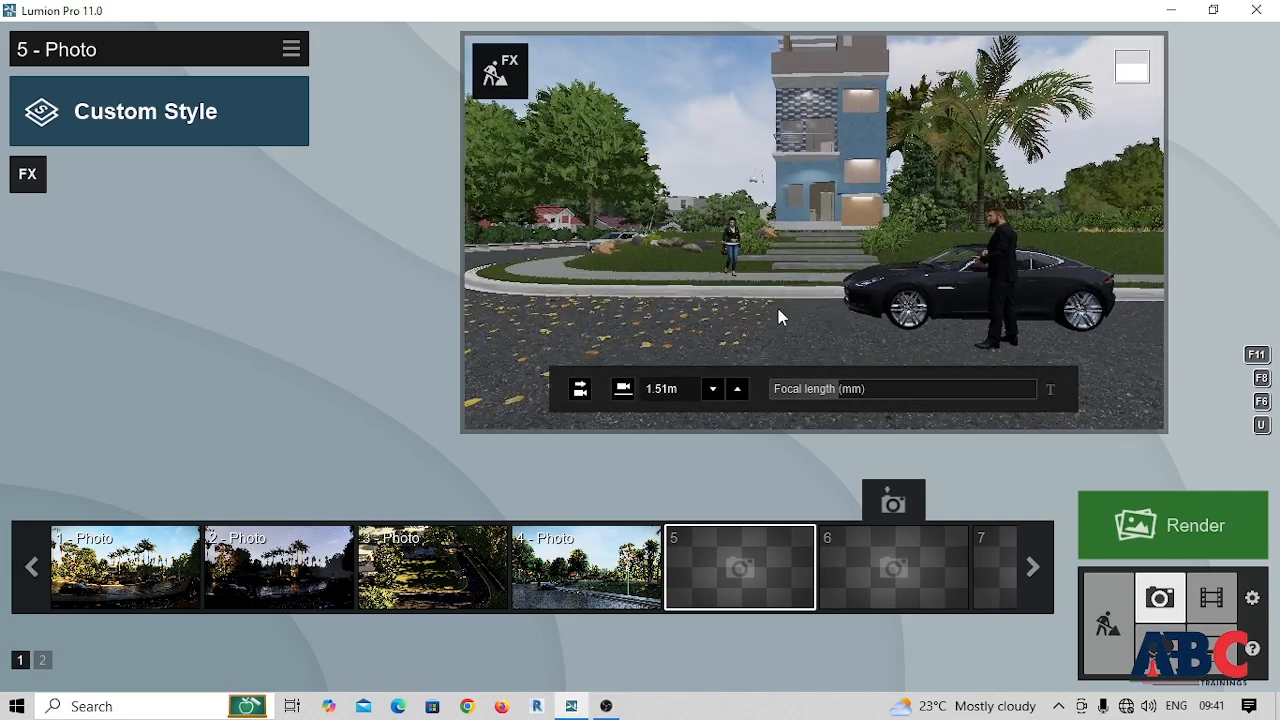
scroll(811, 184, up, 3)
scroll(811, 184, down, 2)
right_drag(811, 184, 811, 156)
scroll(834, 196, up, 2)
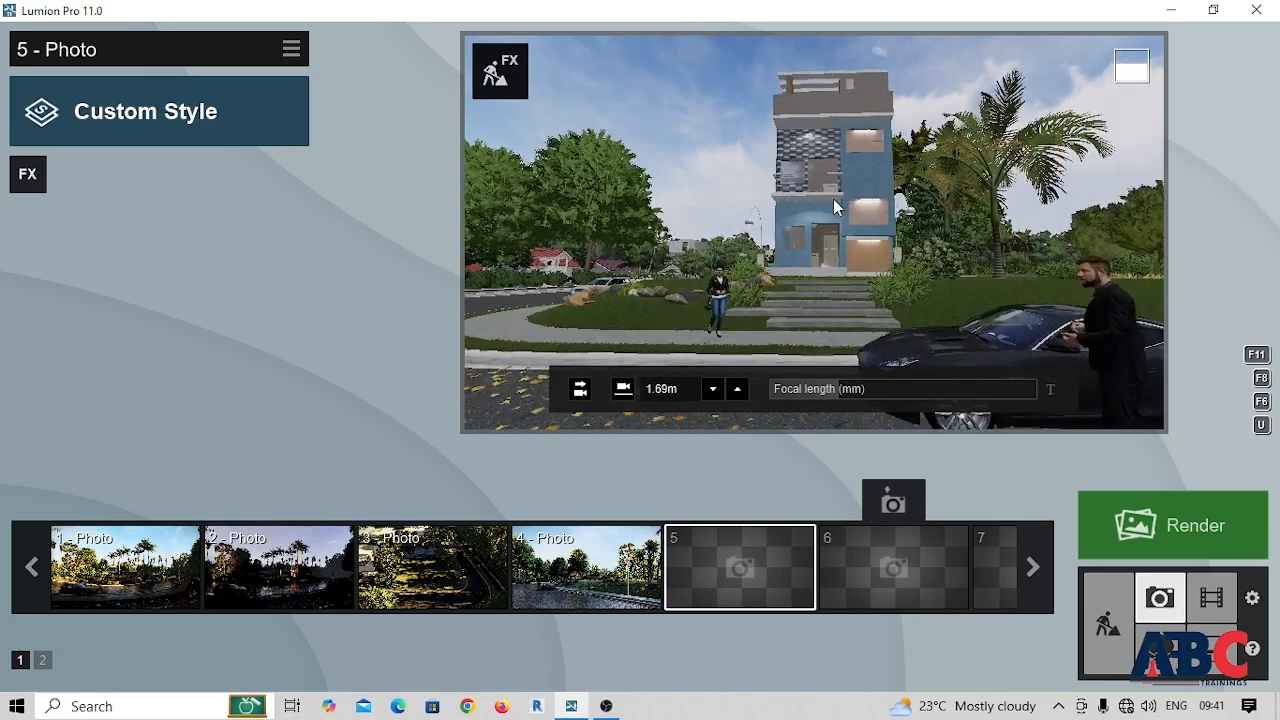
right_drag(840, 199, 862, 167)
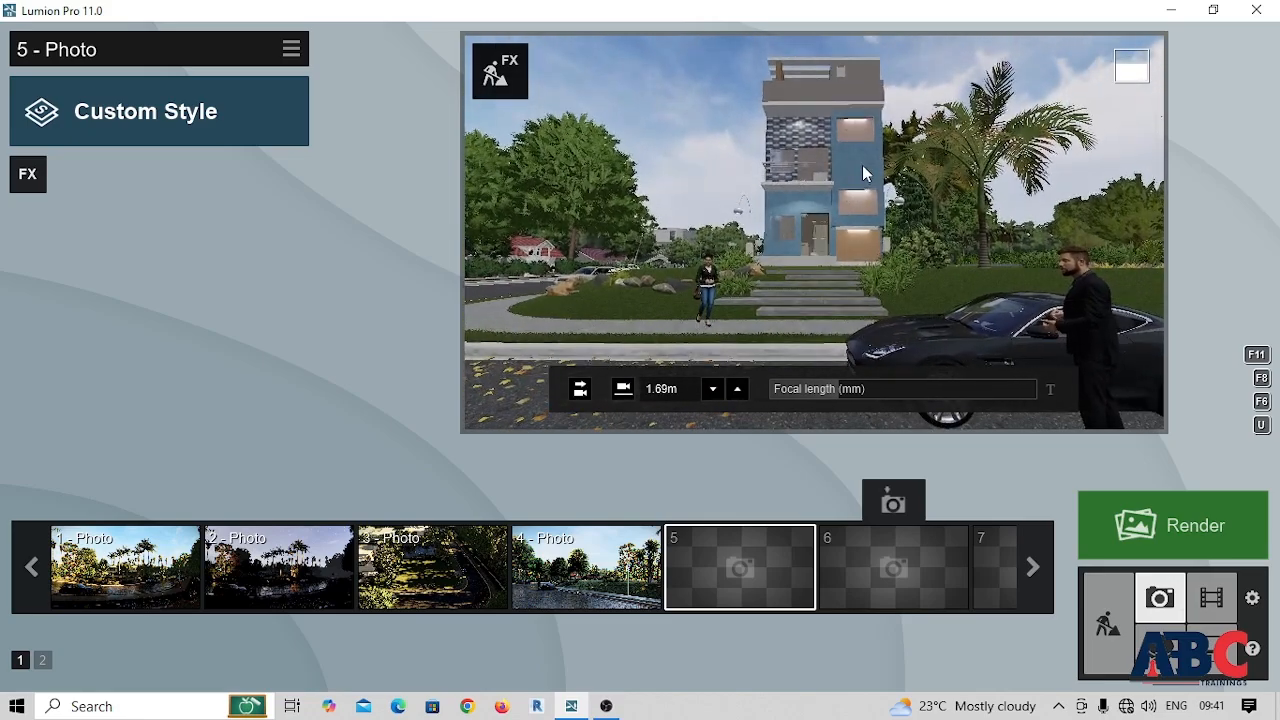
scroll(862, 167, up, 1)
scroll(861, 162, up, 3)
scroll(861, 162, down, 3)
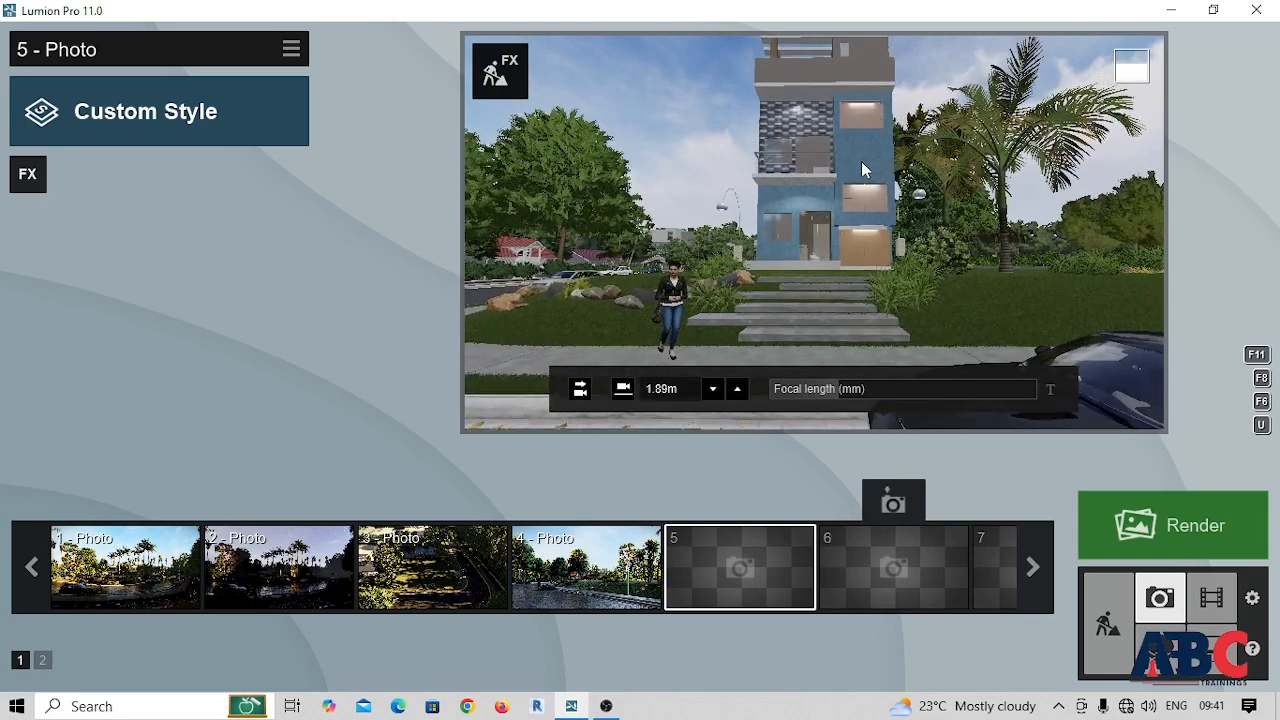
scroll(853, 157, up, 3)
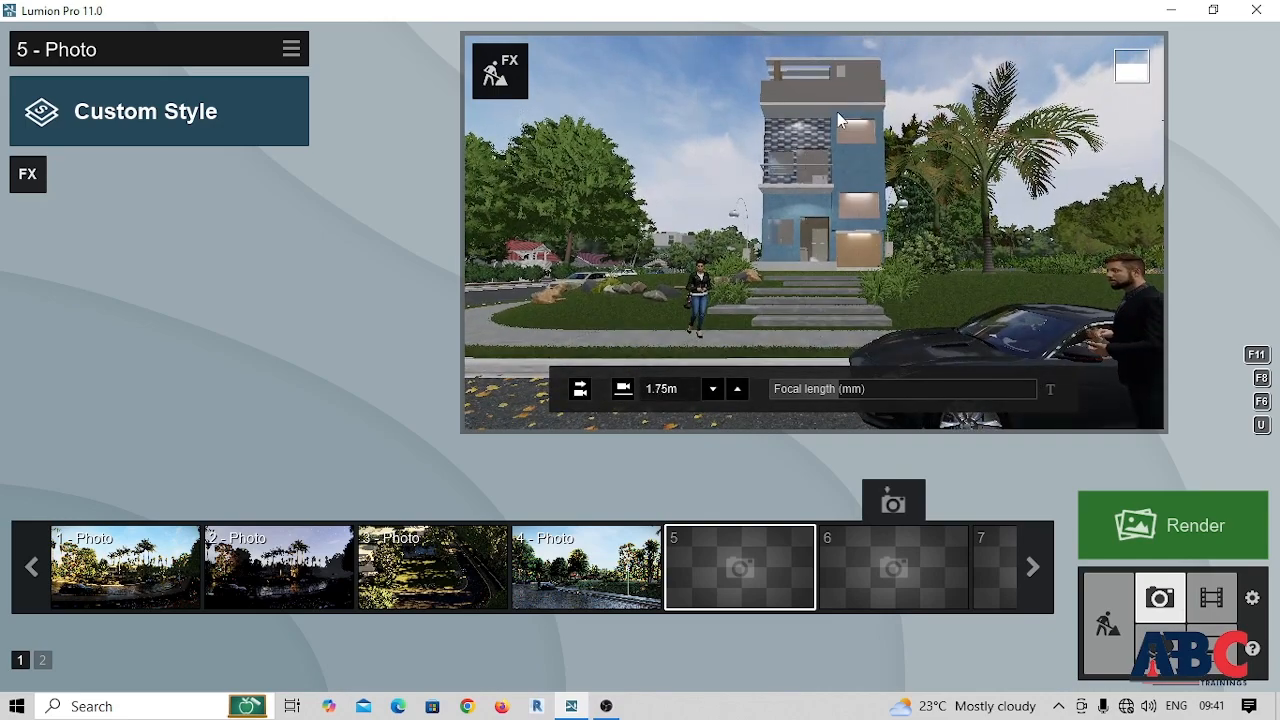
scroll(836, 120, up, 2)
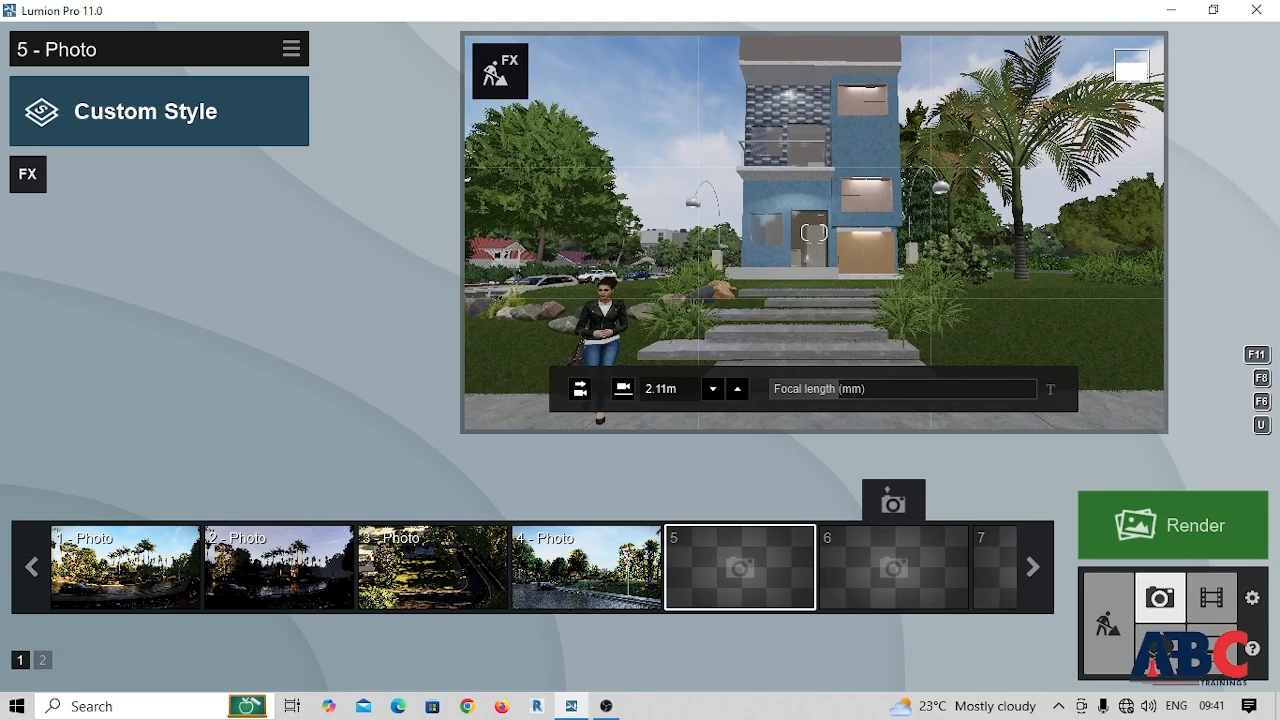
Increase the camera's focal length and reframe the photo so the whole house, road and palm trees fit in view
drag(837, 391, 878, 398)
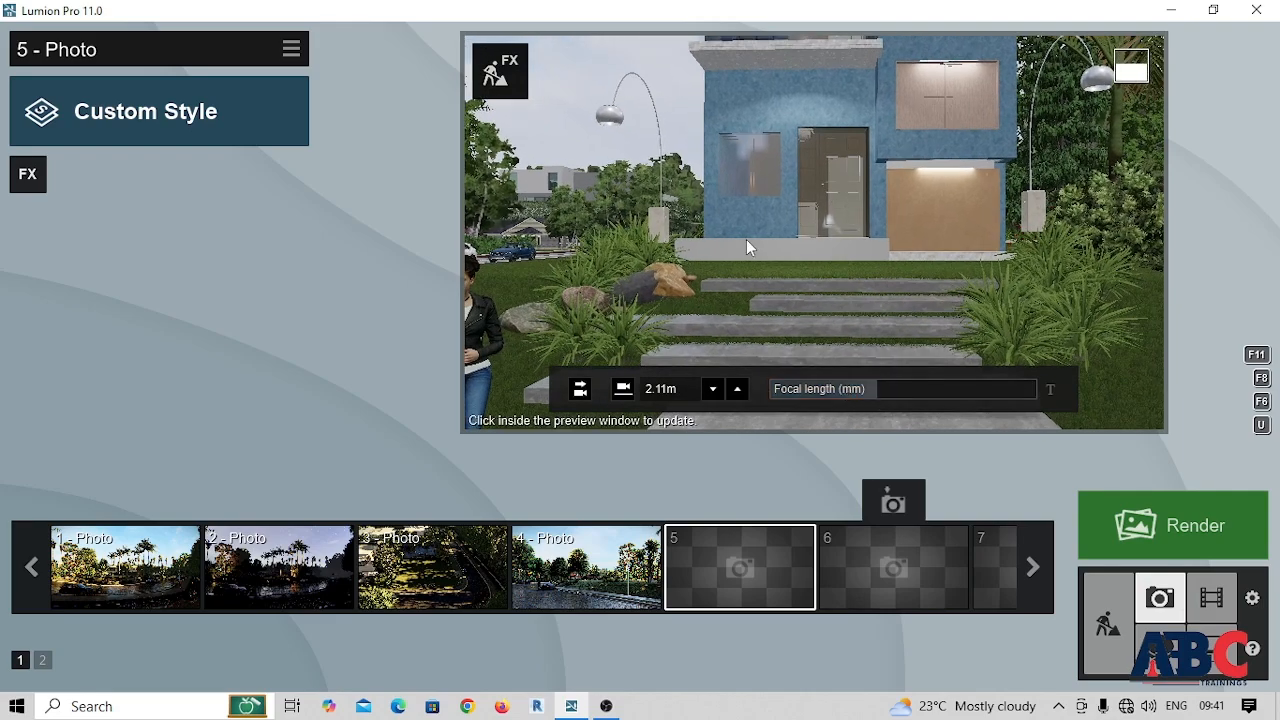
scroll(747, 250, down, 8)
right_drag(792, 191, 788, 215)
scroll(804, 275, down, 5)
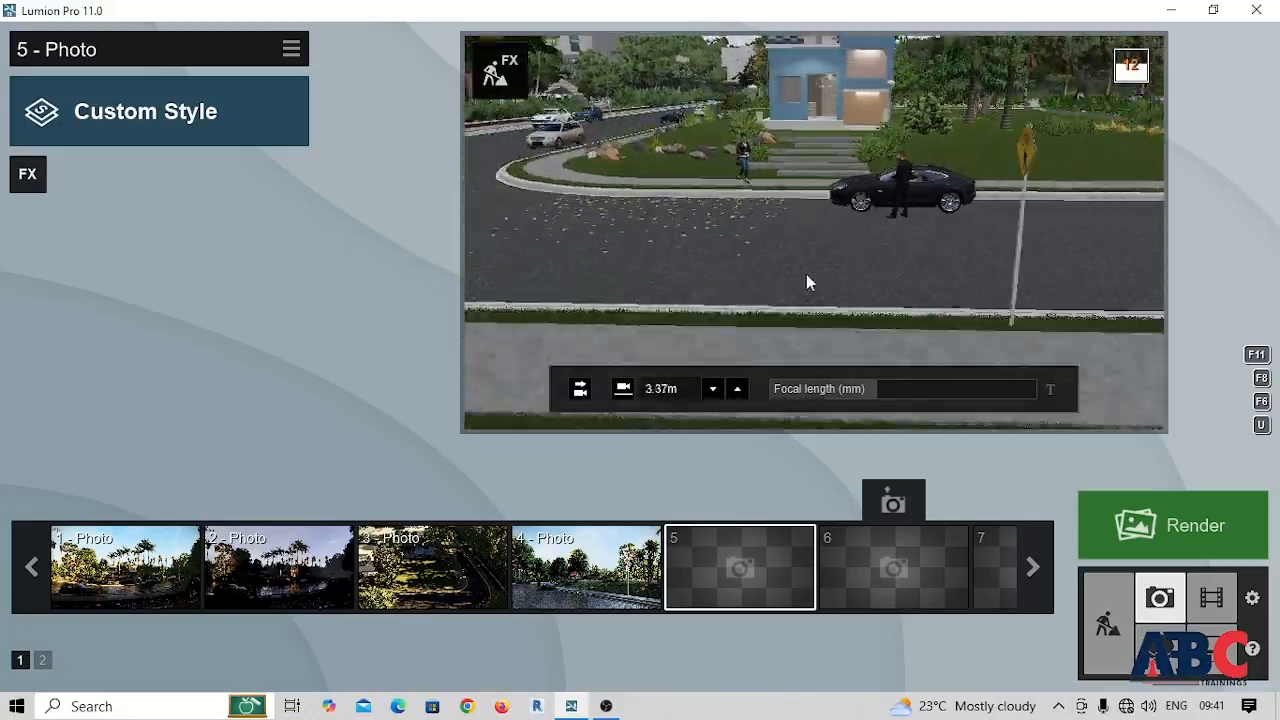
scroll(804, 275, down, 6)
scroll(830, 123, up, 8)
scroll(834, 152, up, 4)
mouse_move(816, 119)
right_down()
mouse_move(815, 66)
mouse_move(817, 125)
right_up()
scroll(817, 125, up, 3)
scroll(817, 125, up, 4)
right_drag(801, 133, 799, 142)
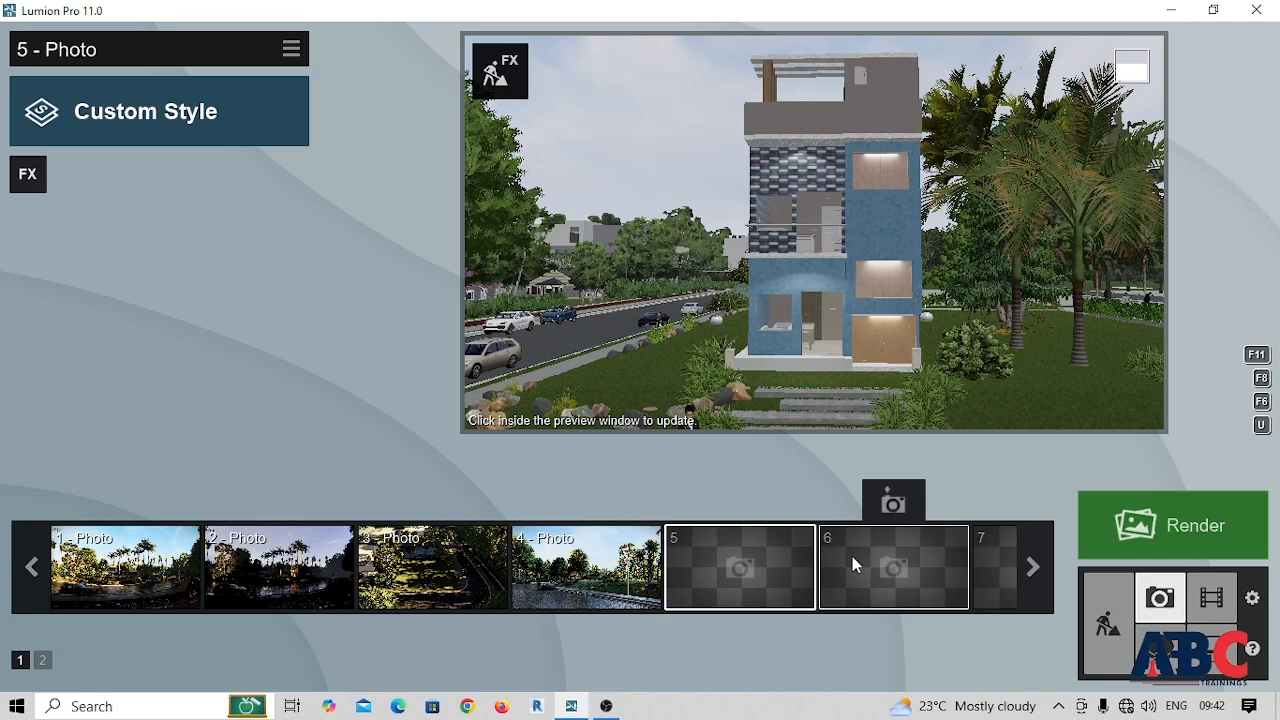
Apply the Daytime style to photo slot 5 and bring the camera slightly closer to the house
click(1032, 570)
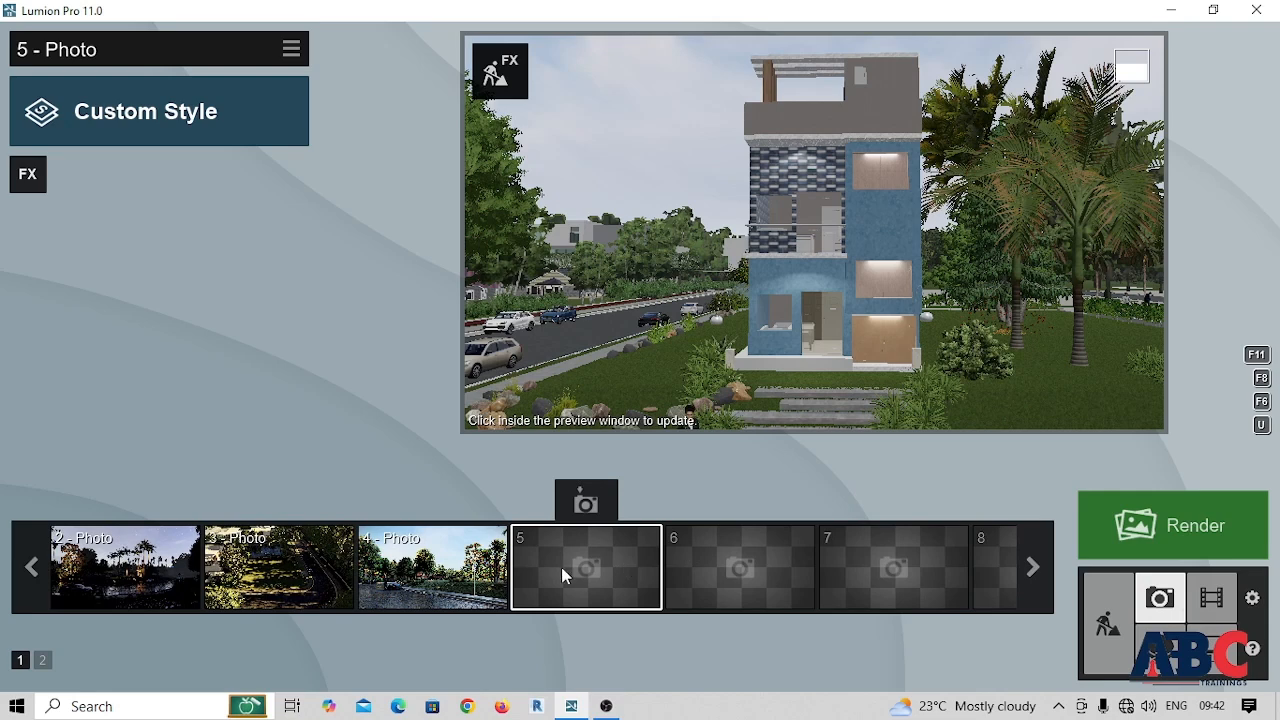
mouse_move(791, 262)
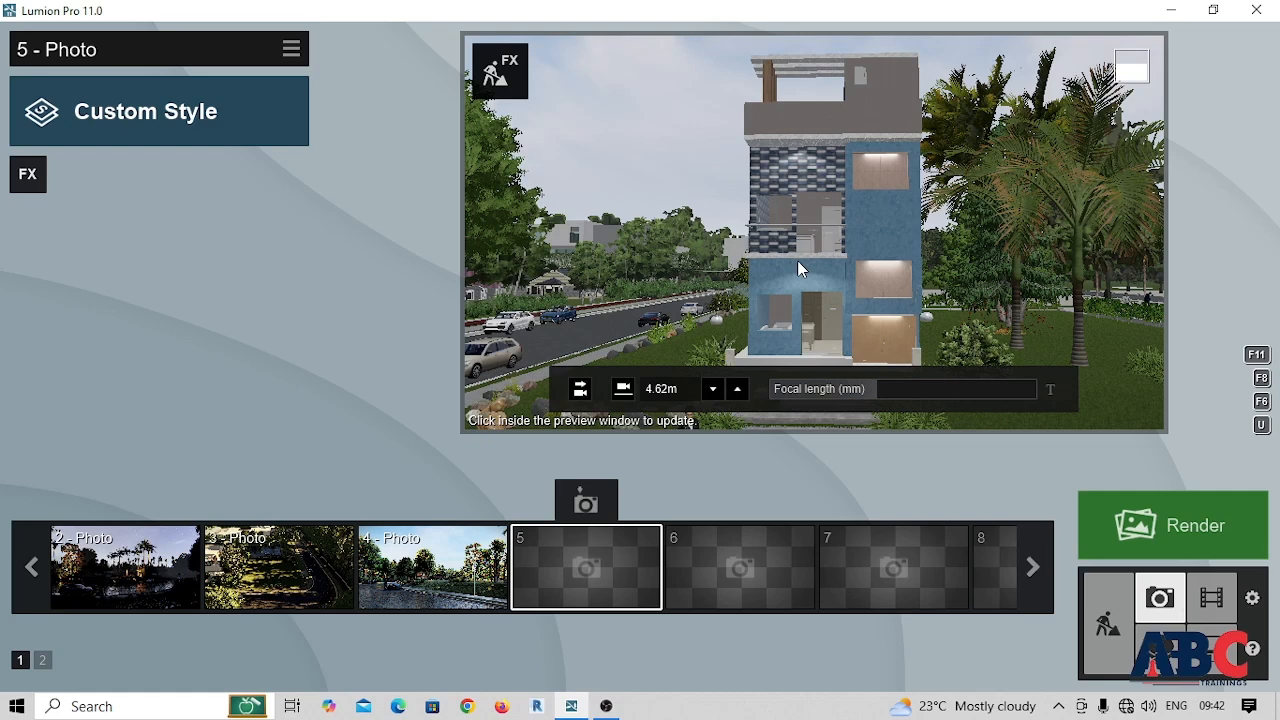
click(219, 106)
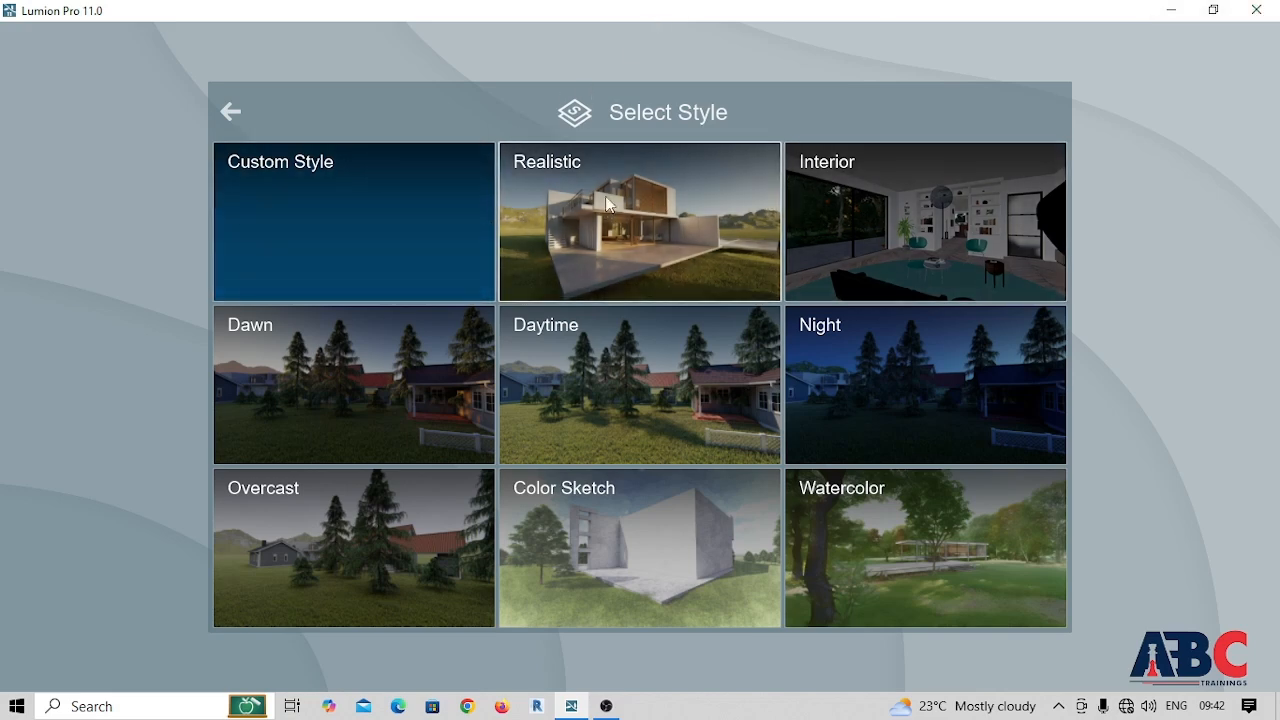
click(678, 391)
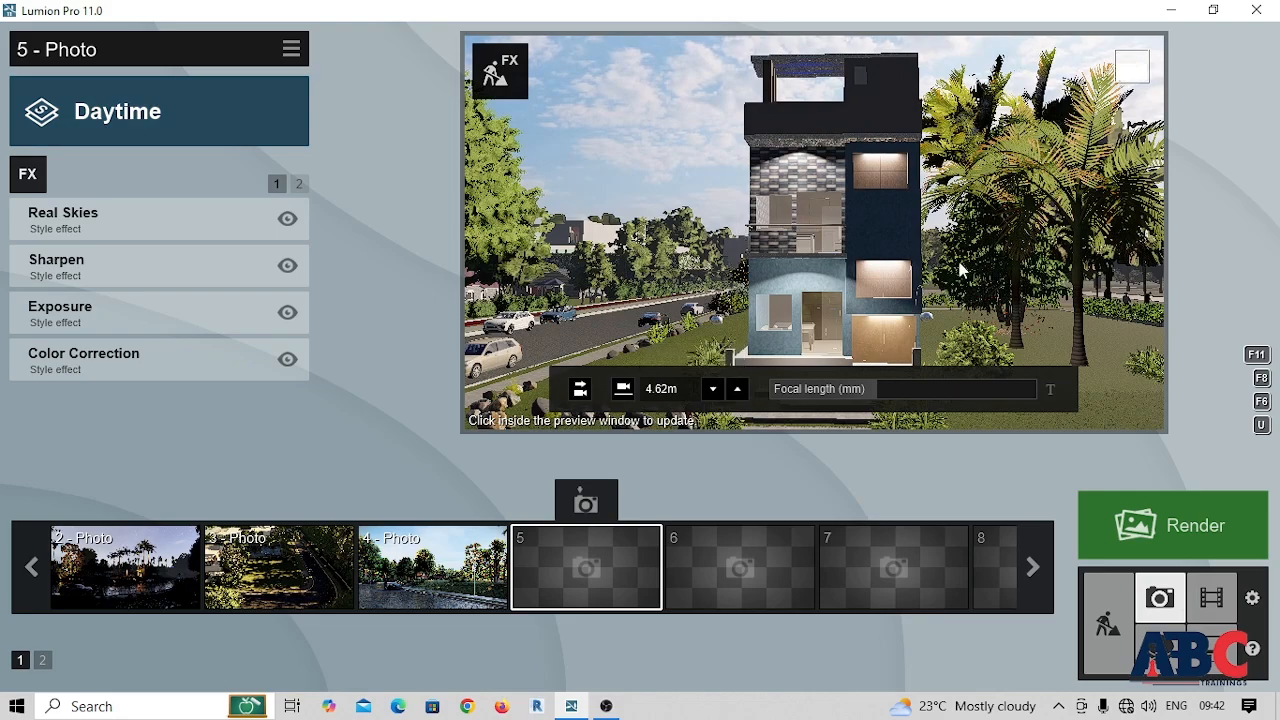
scroll(823, 269, up, 5)
scroll(828, 268, down, 3)
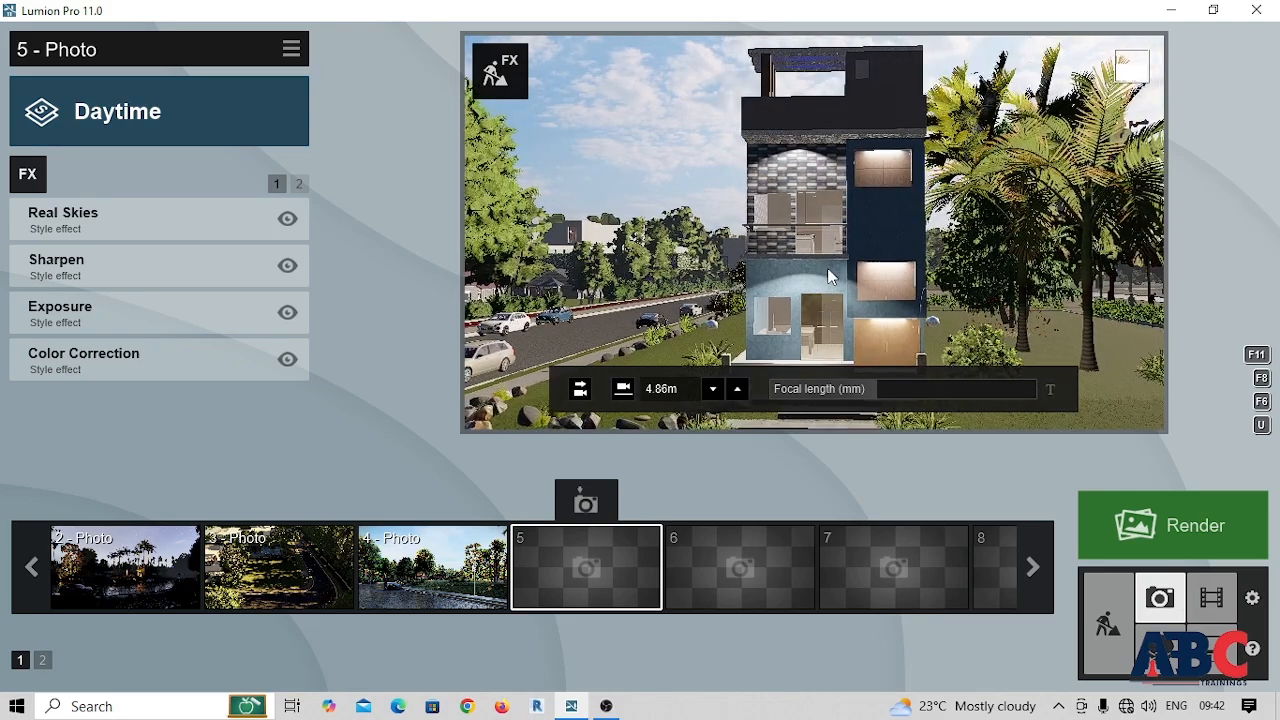
In photo slot 6, adjust the framing, add the Sky and Clouds effect and adjust its low clouds amount
click(737, 593)
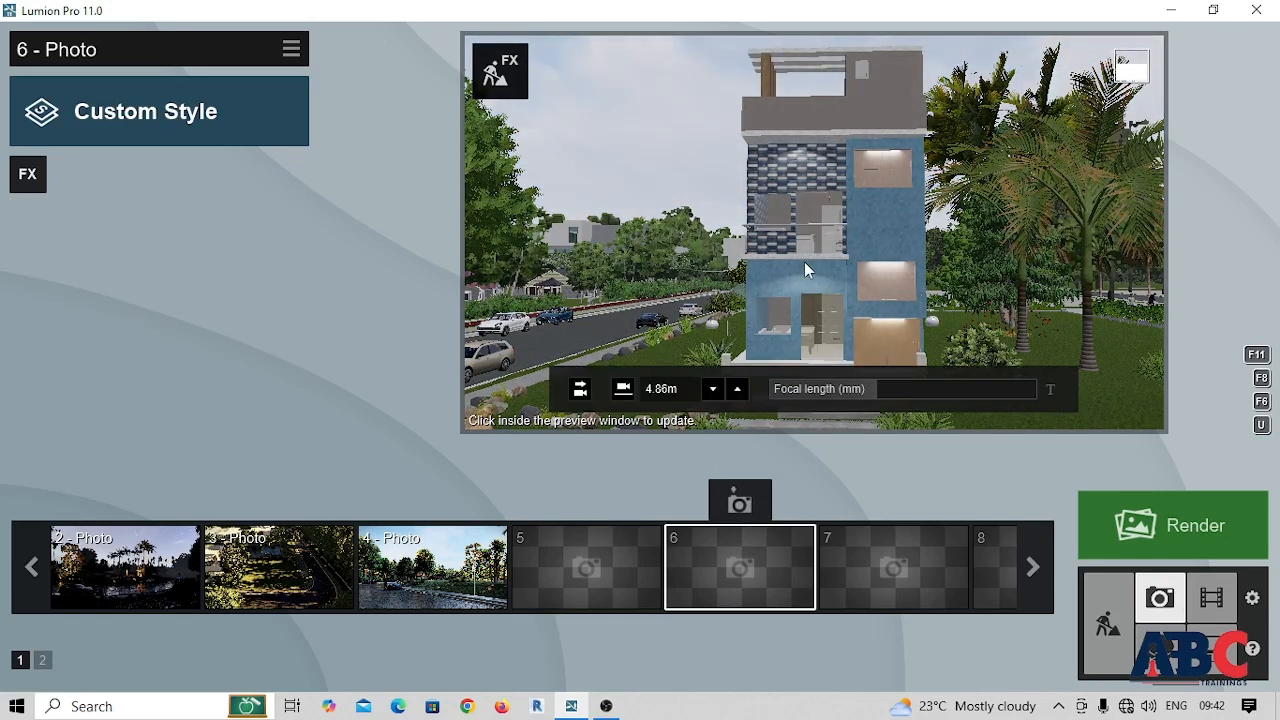
mouse_move(814, 232)
right_down()
mouse_move(838, 244)
mouse_move(810, 232)
right_up()
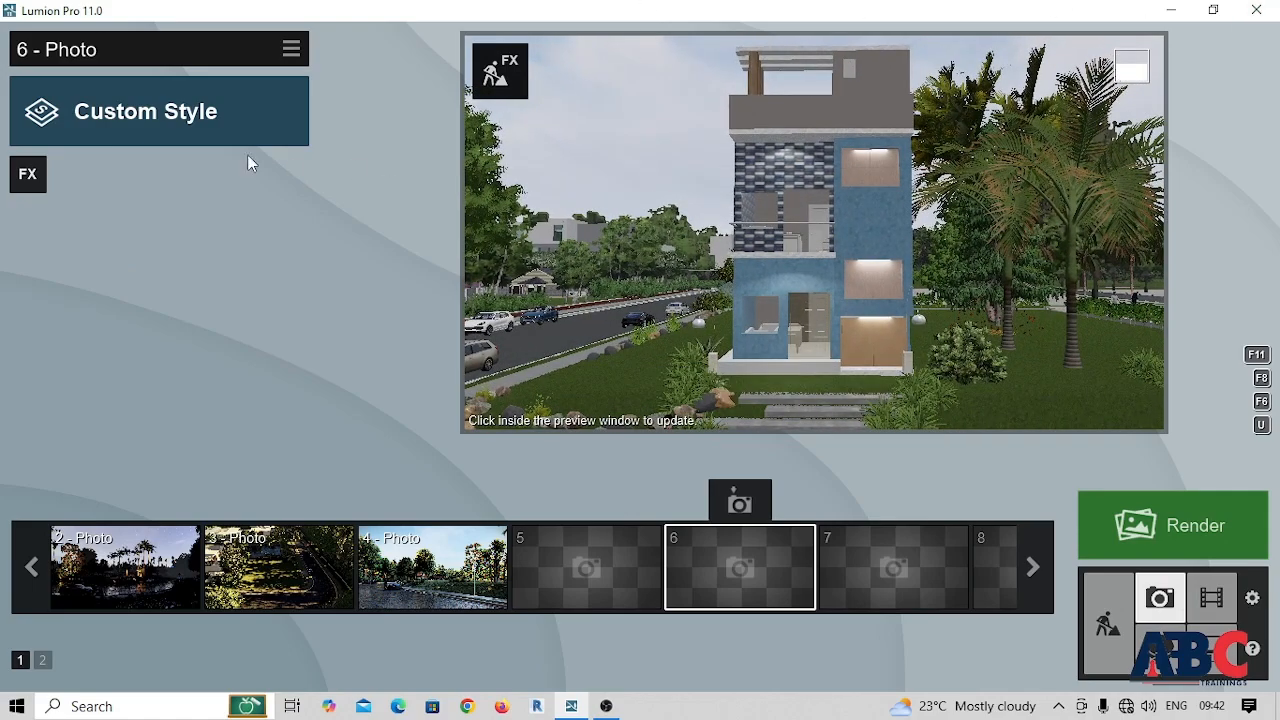
click(30, 177)
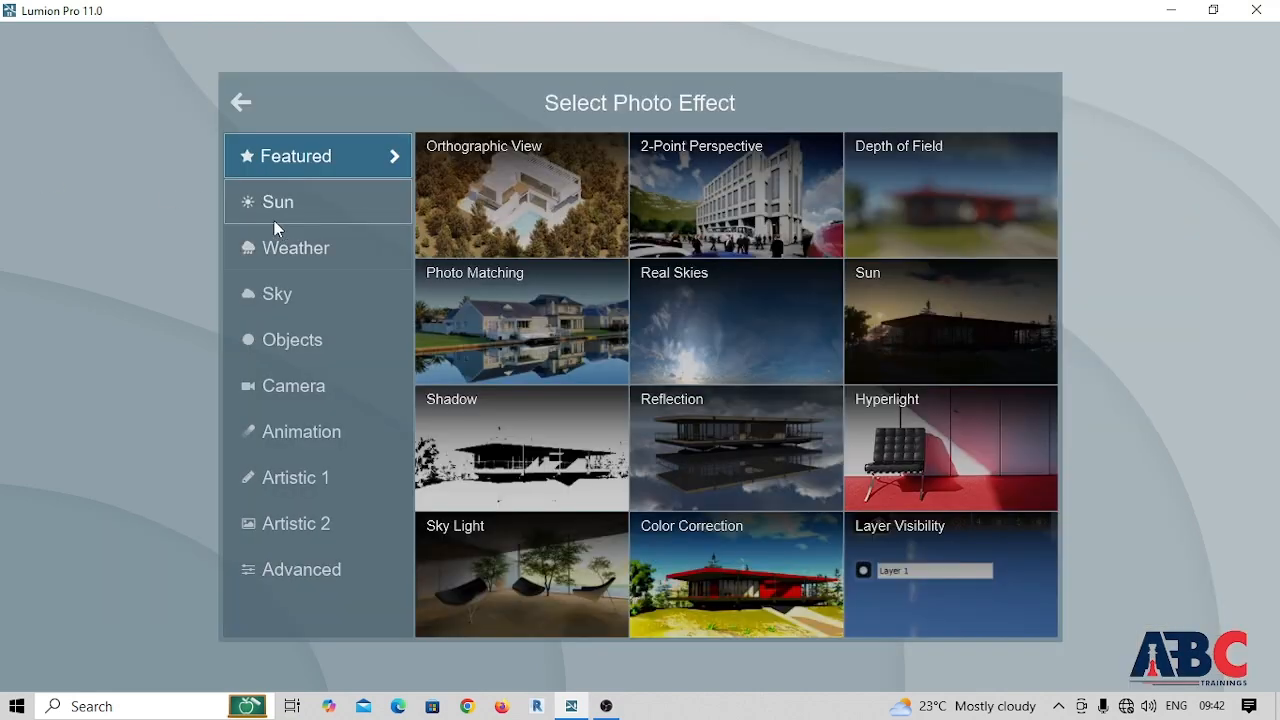
click(289, 253)
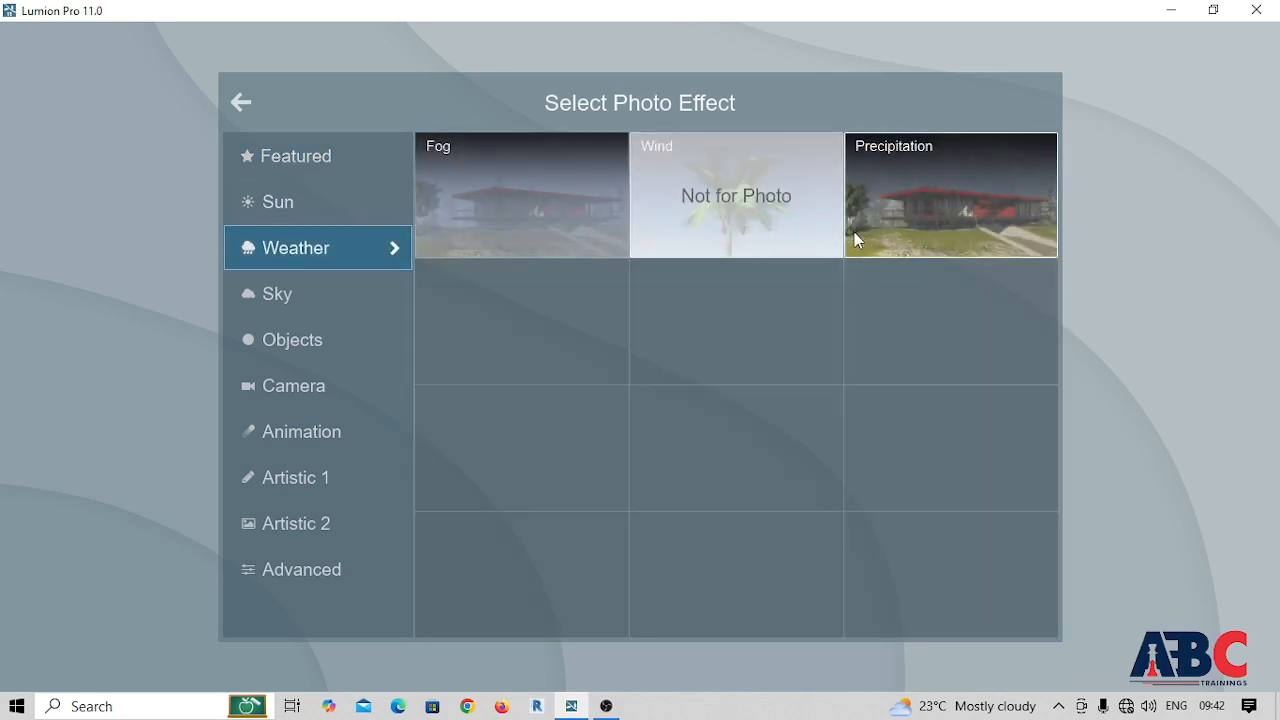
click(275, 308)
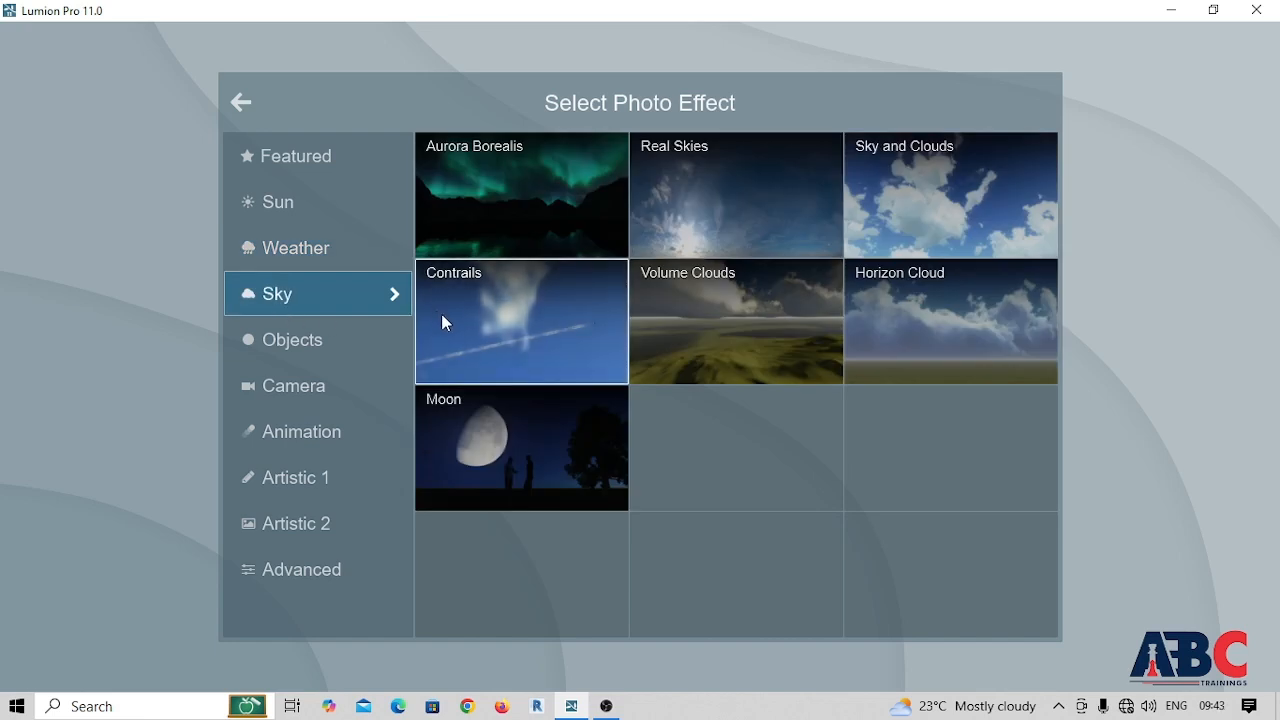
click(967, 213)
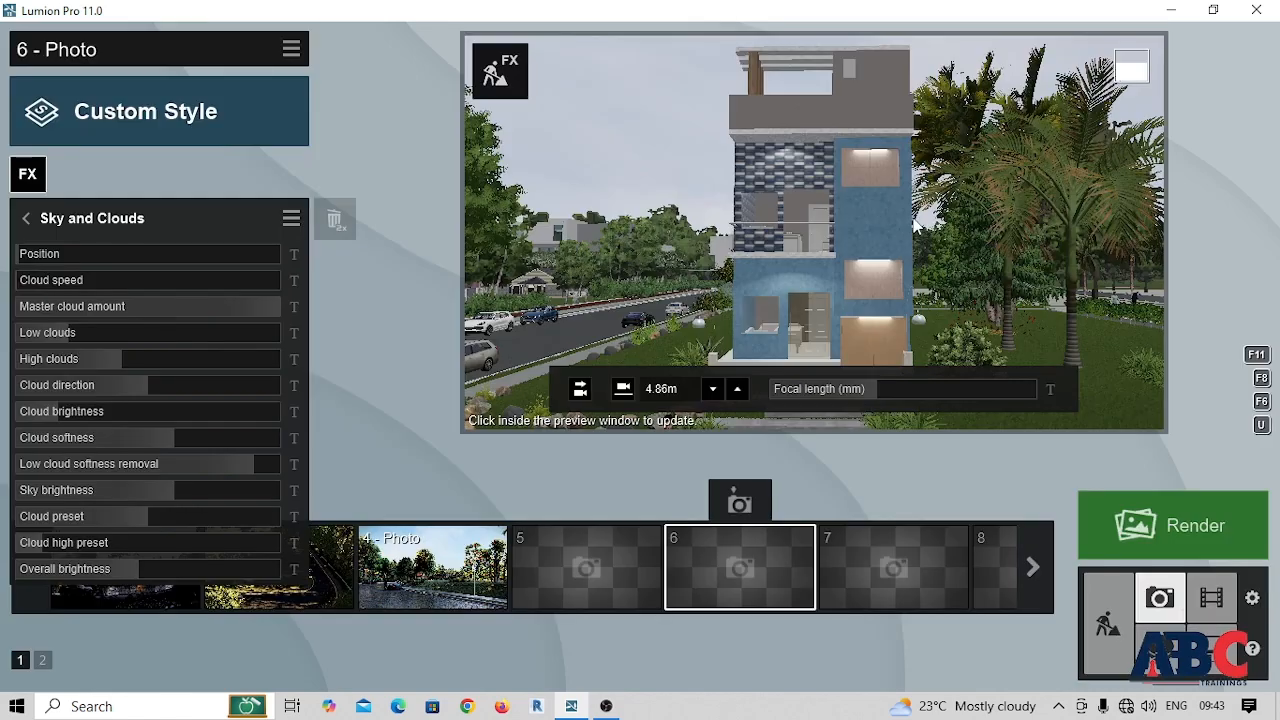
drag(43, 330, 80, 331)
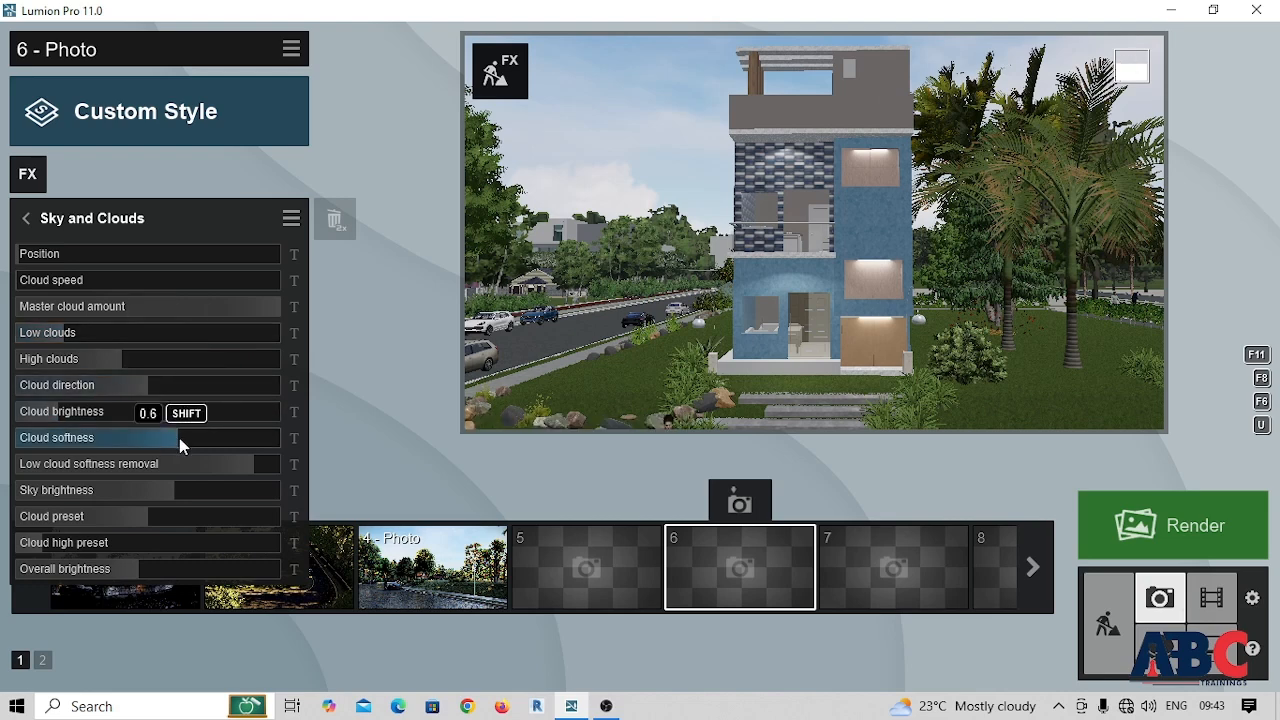
click(23, 230)
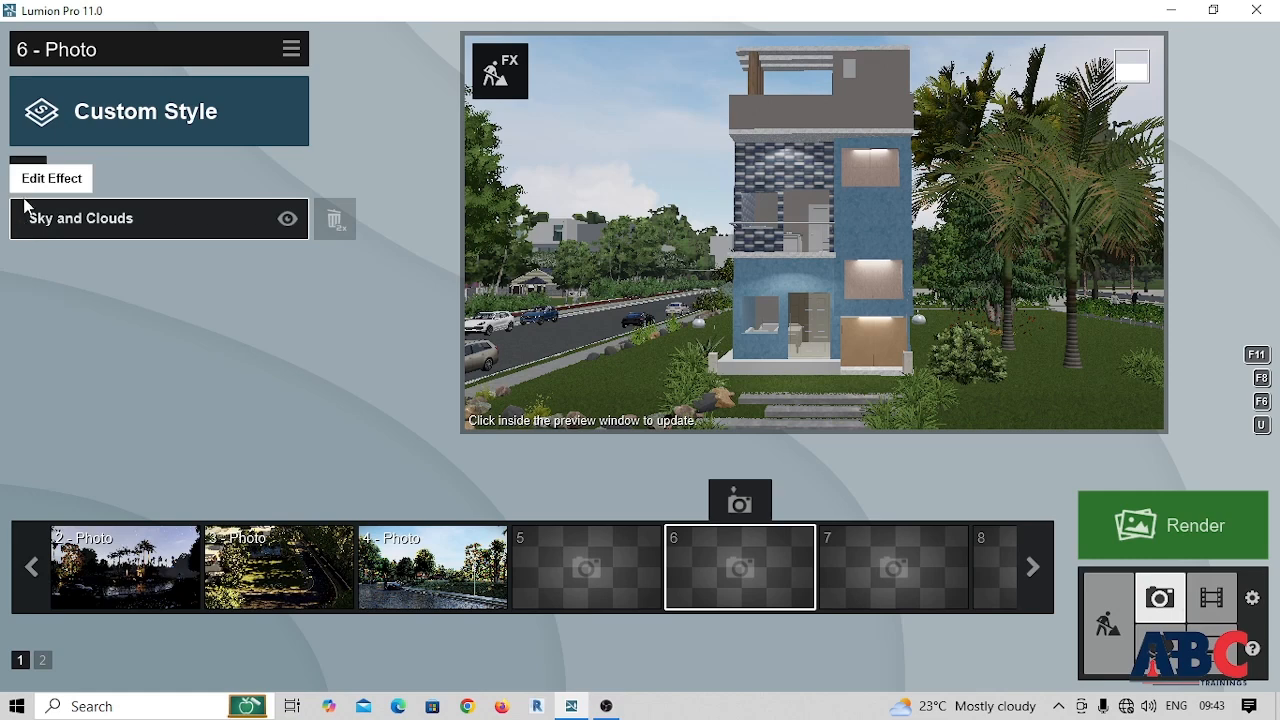
Add the Global Illumination effect to photo slot 6 and increase its falloff speed and spot reduction
click(27, 168)
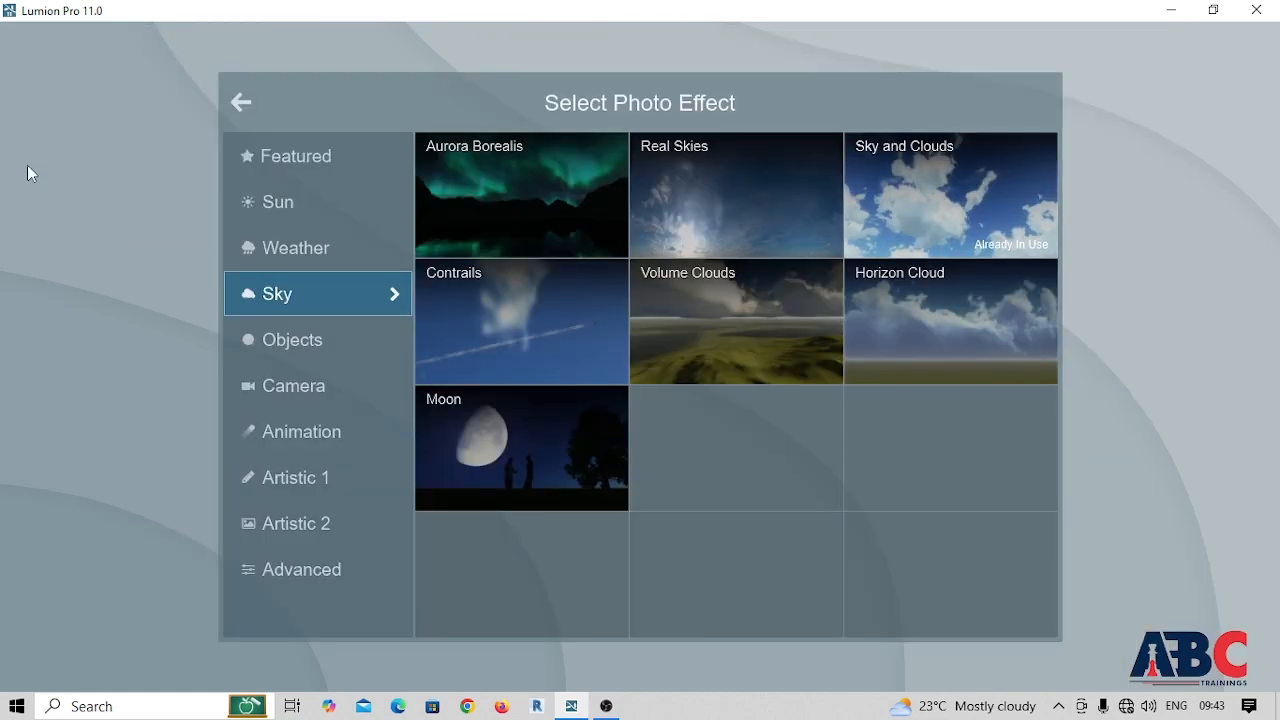
click(287, 166)
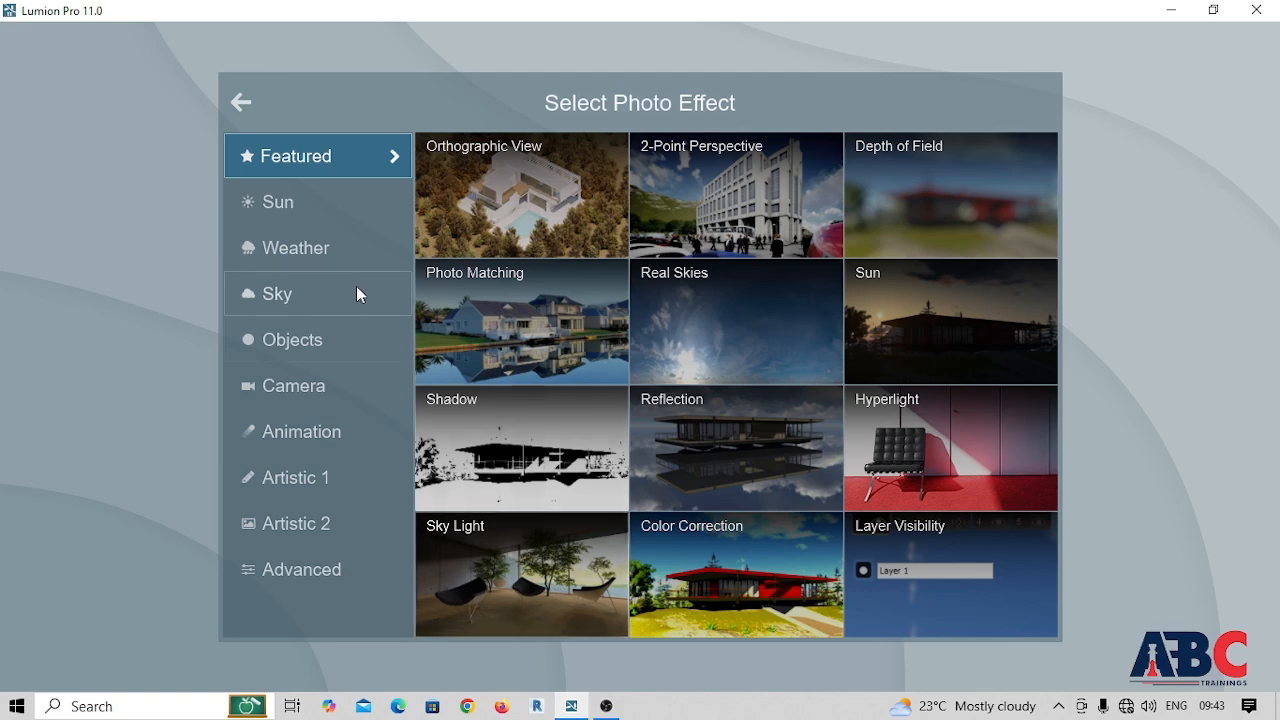
click(316, 432)
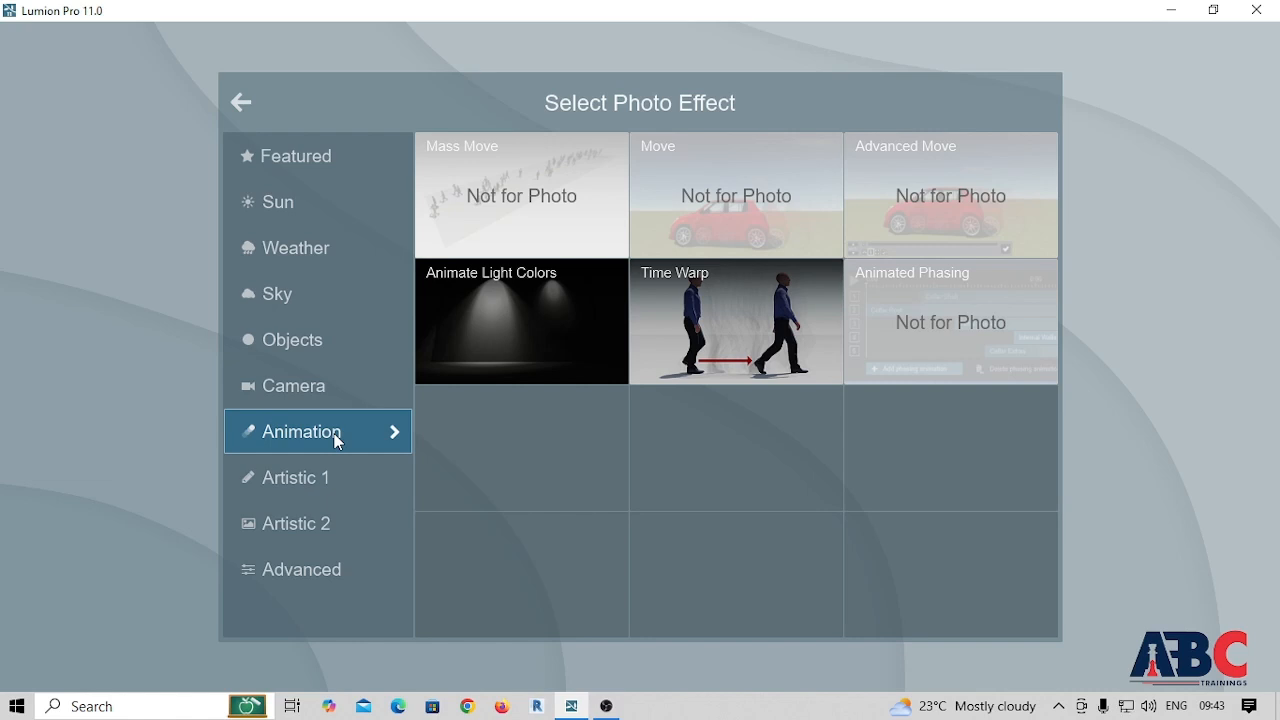
click(306, 523)
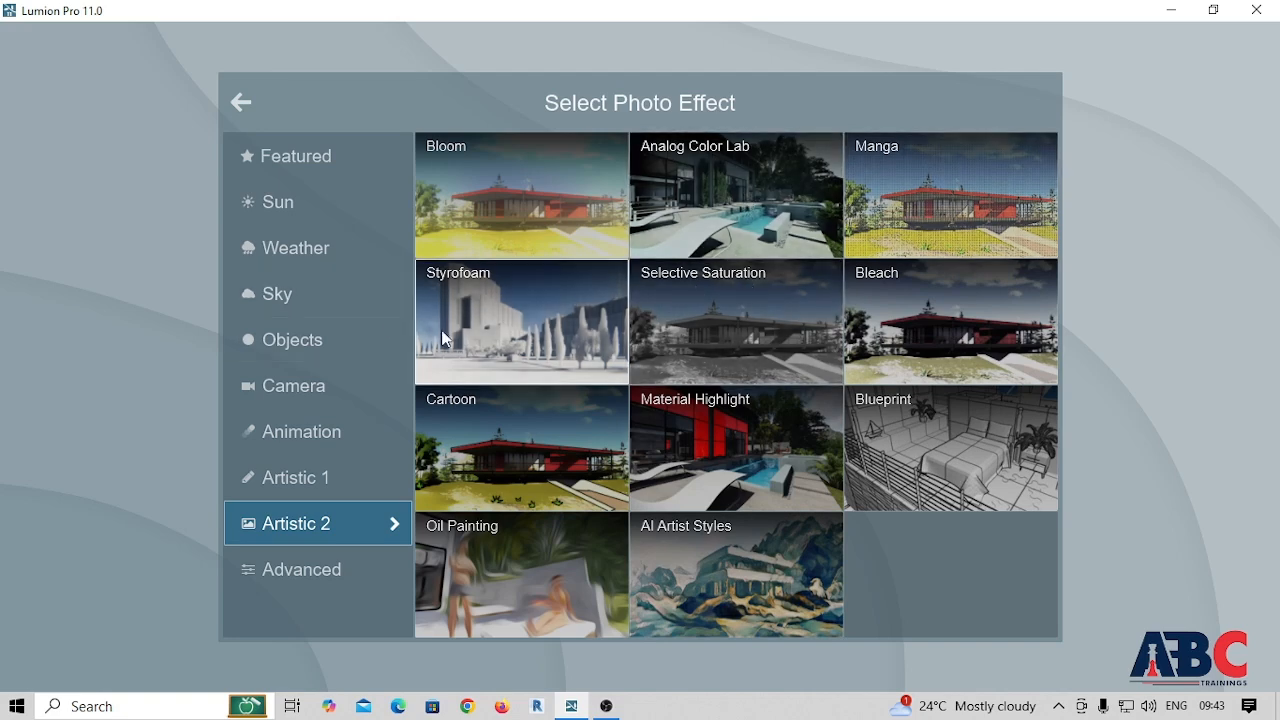
click(307, 571)
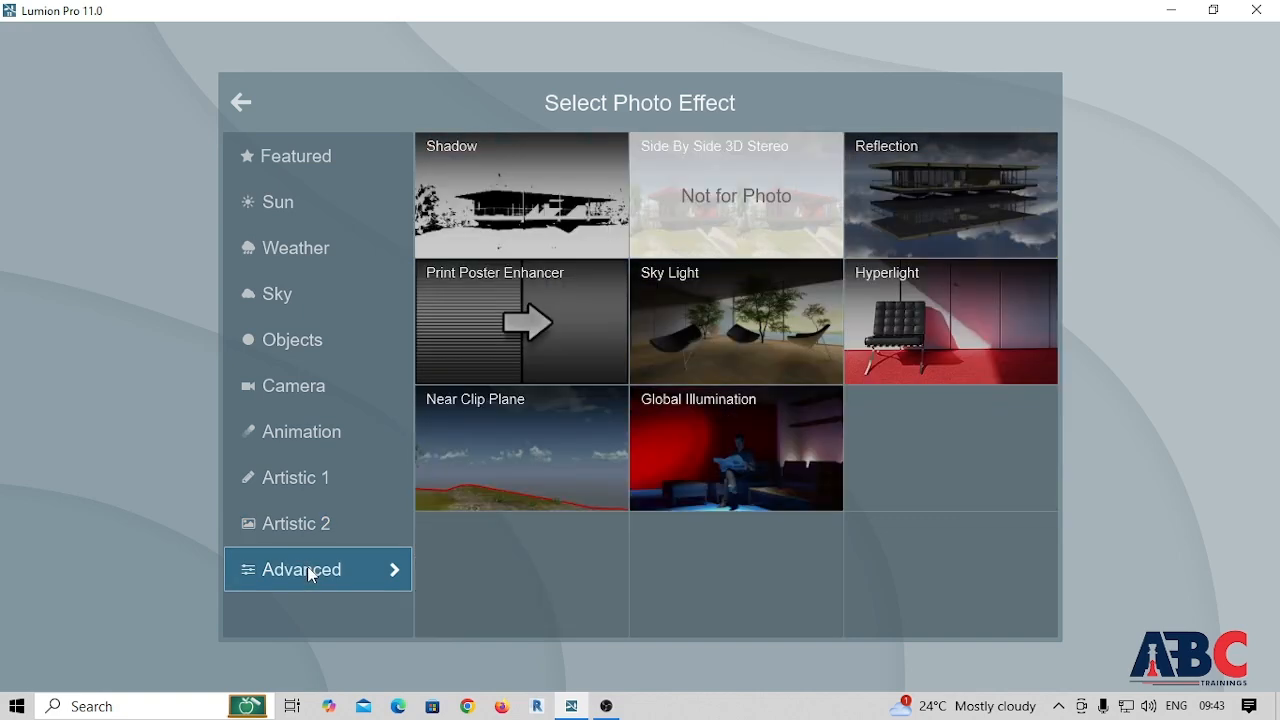
click(665, 466)
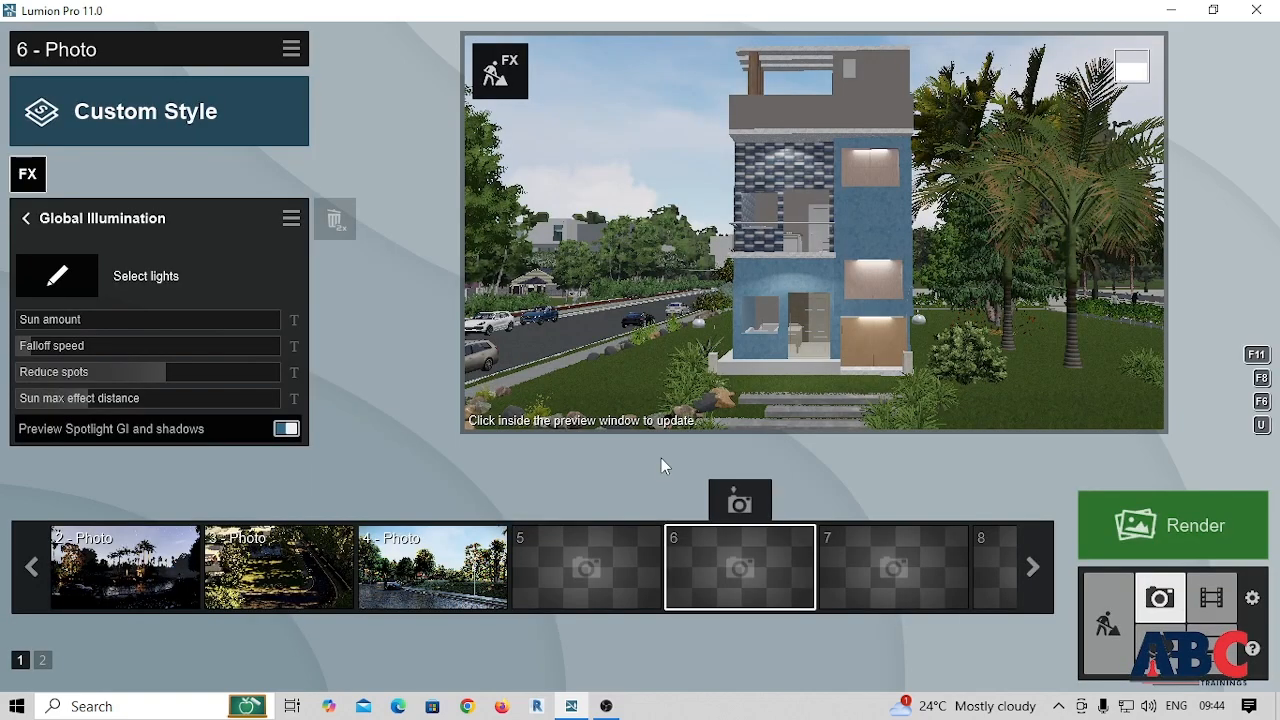
drag(5, 346, 172, 372)
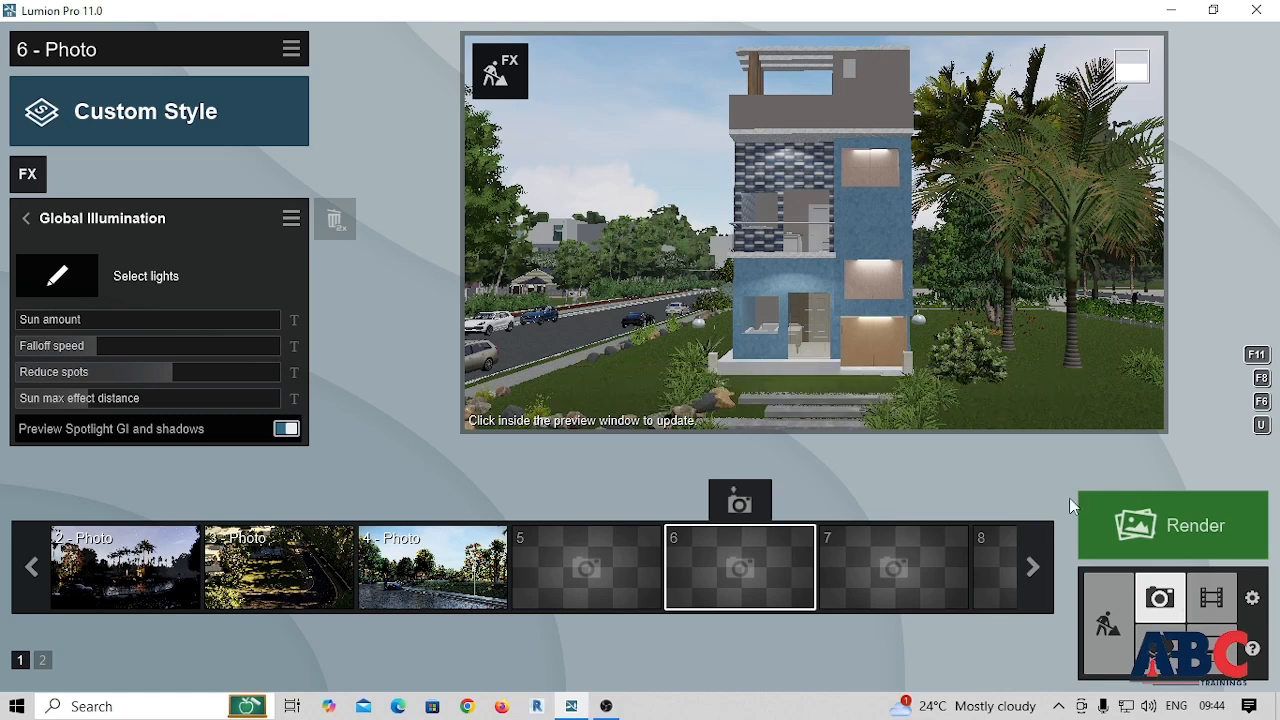
Render the current shot at Desktop resolution, 1920x1080, and save it as a JPG named "final project"
click(1142, 528)
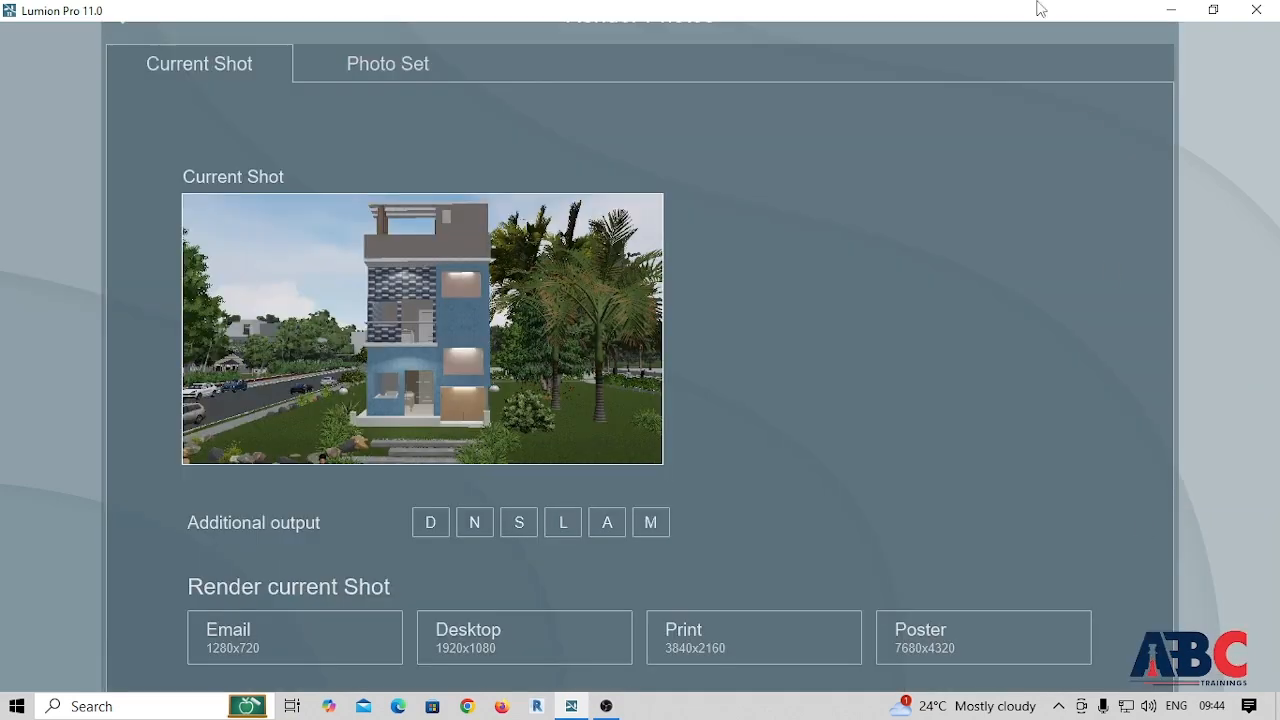
click(513, 636)
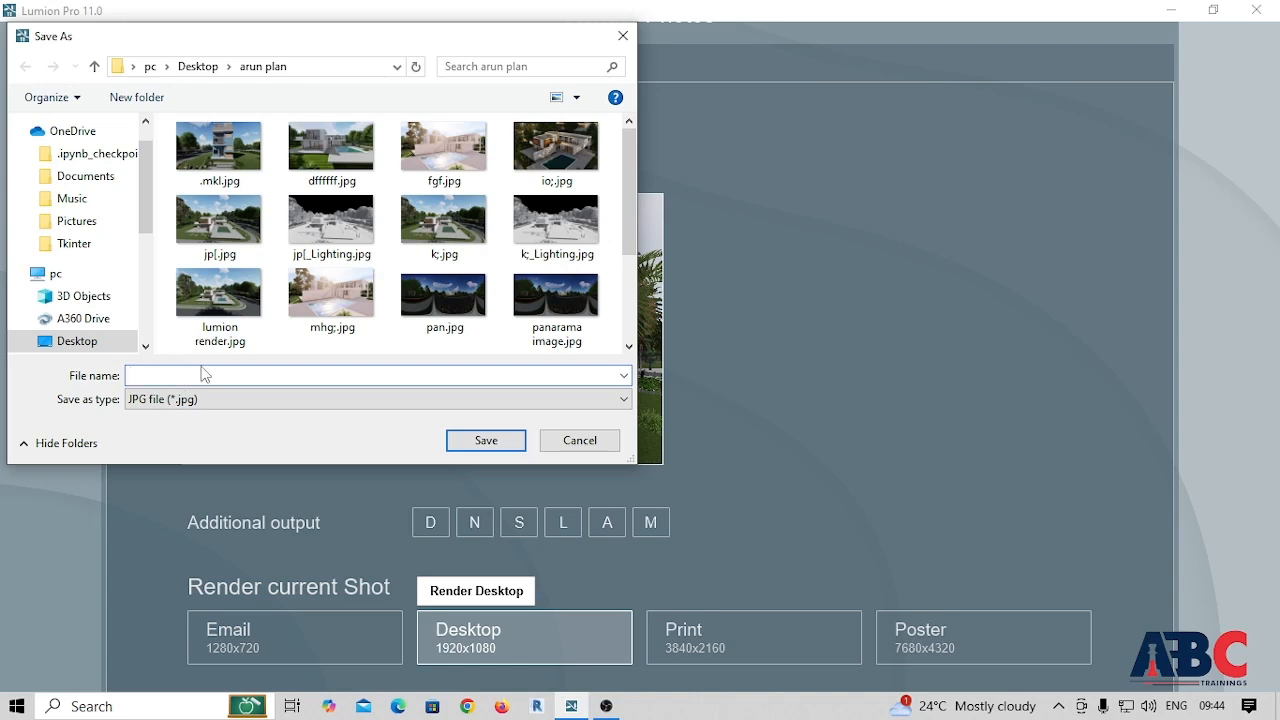
text(final project)
click(486, 440)
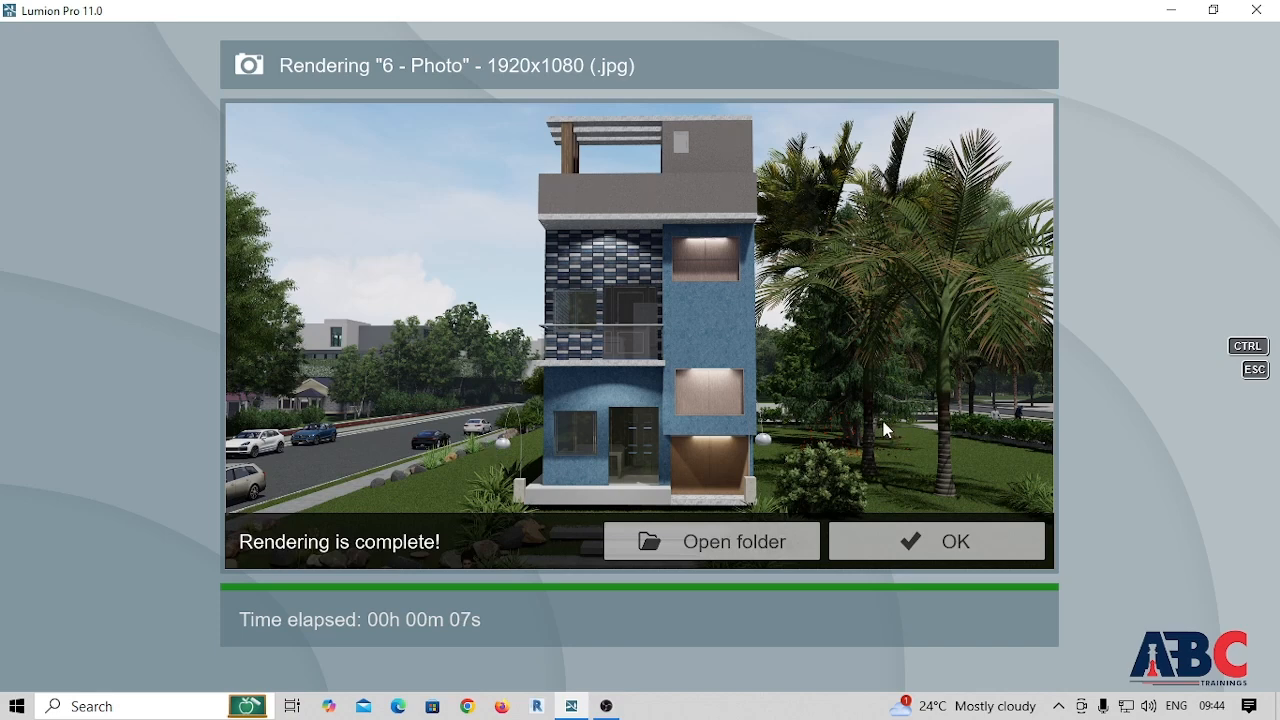
click(951, 548)
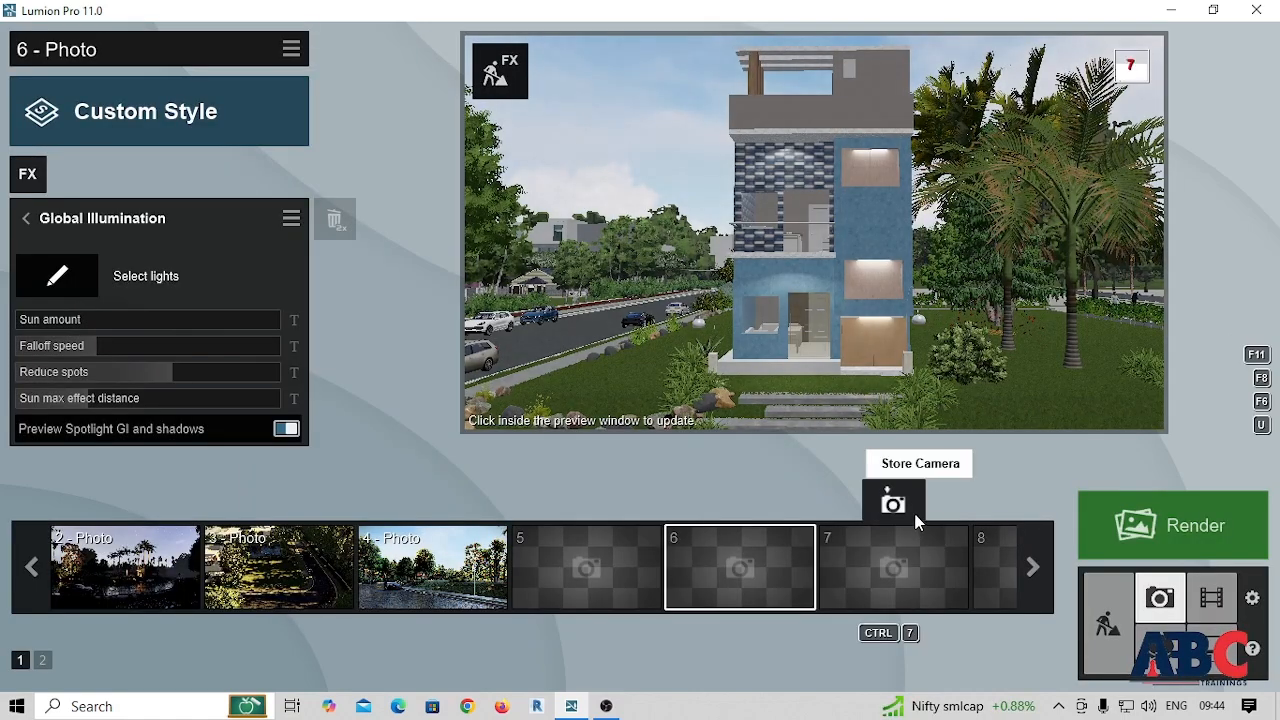
click(633, 573)
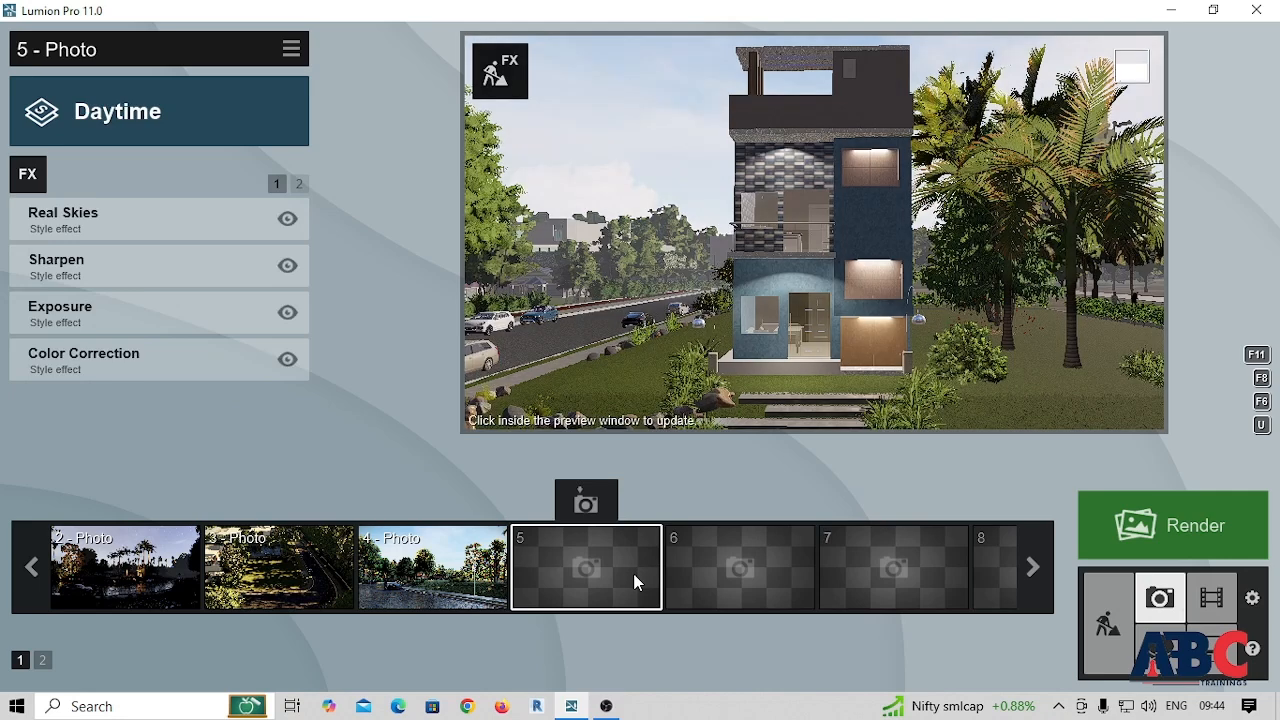
click(850, 563)
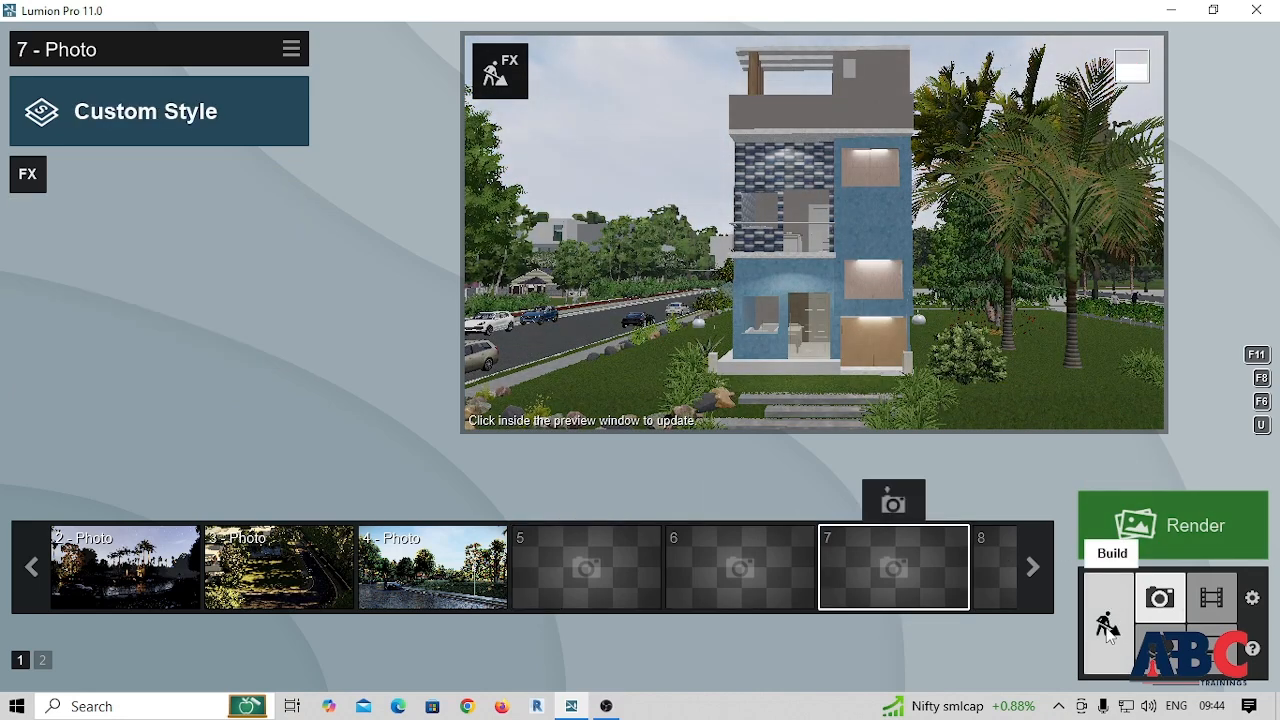
click(76, 116)
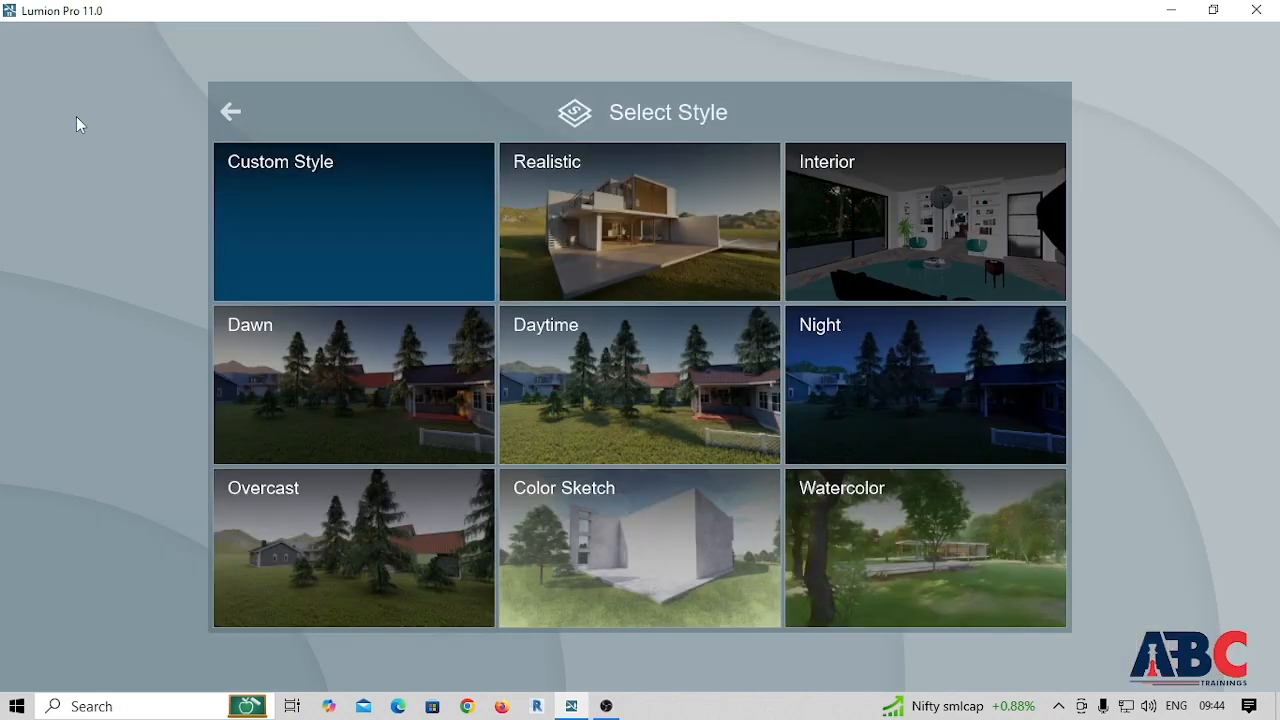
click(346, 195)
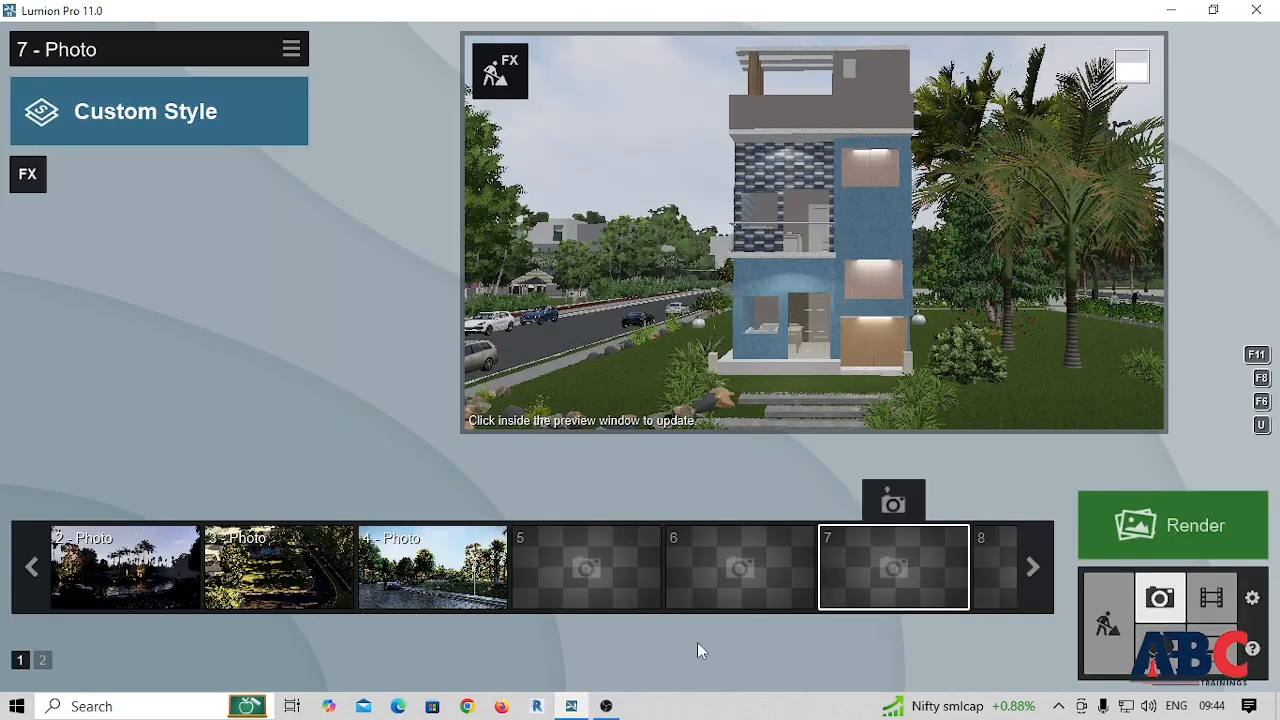
In photo slot 6, pull the camera back to include the road and parked car, and set the focal length to 24.4 mm
click(703, 584)
scroll(844, 240, down, 6)
mouse_move(844, 240)
right_down()
mouse_move(756, 232)
mouse_move(838, 248)
mouse_move(838, 220)
right_up()
key(d)
key(s)
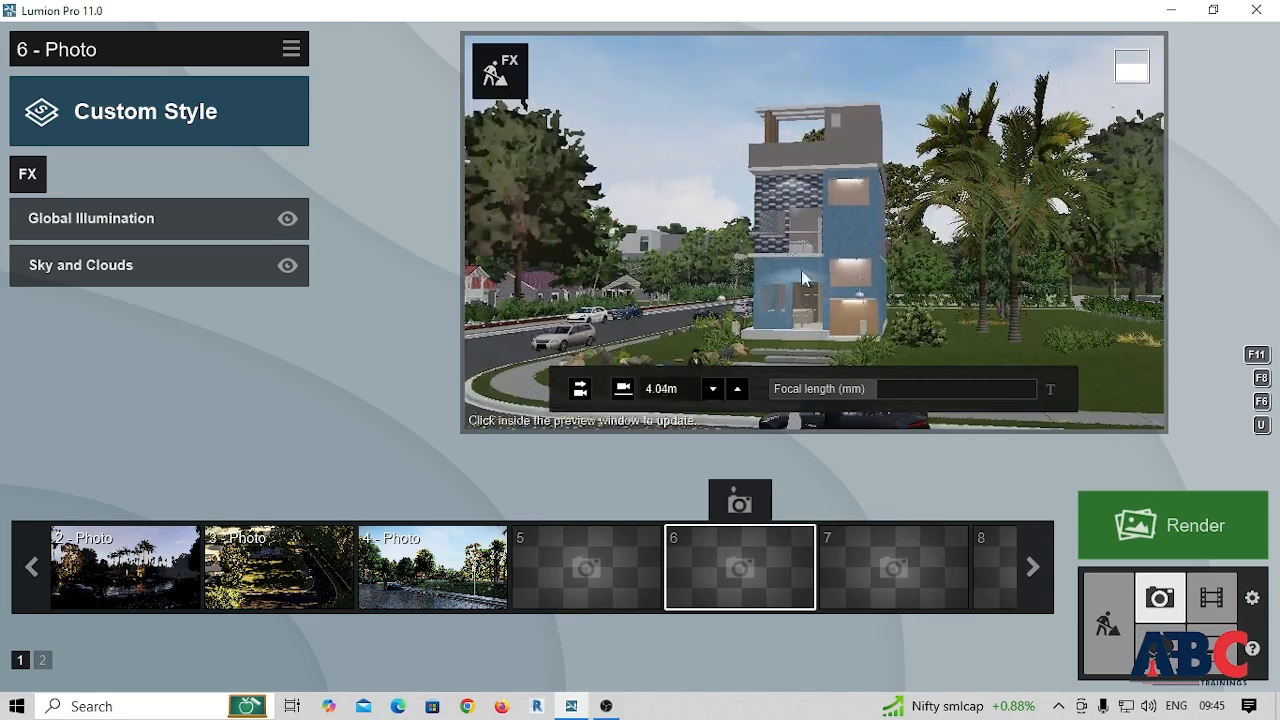
click(869, 395)
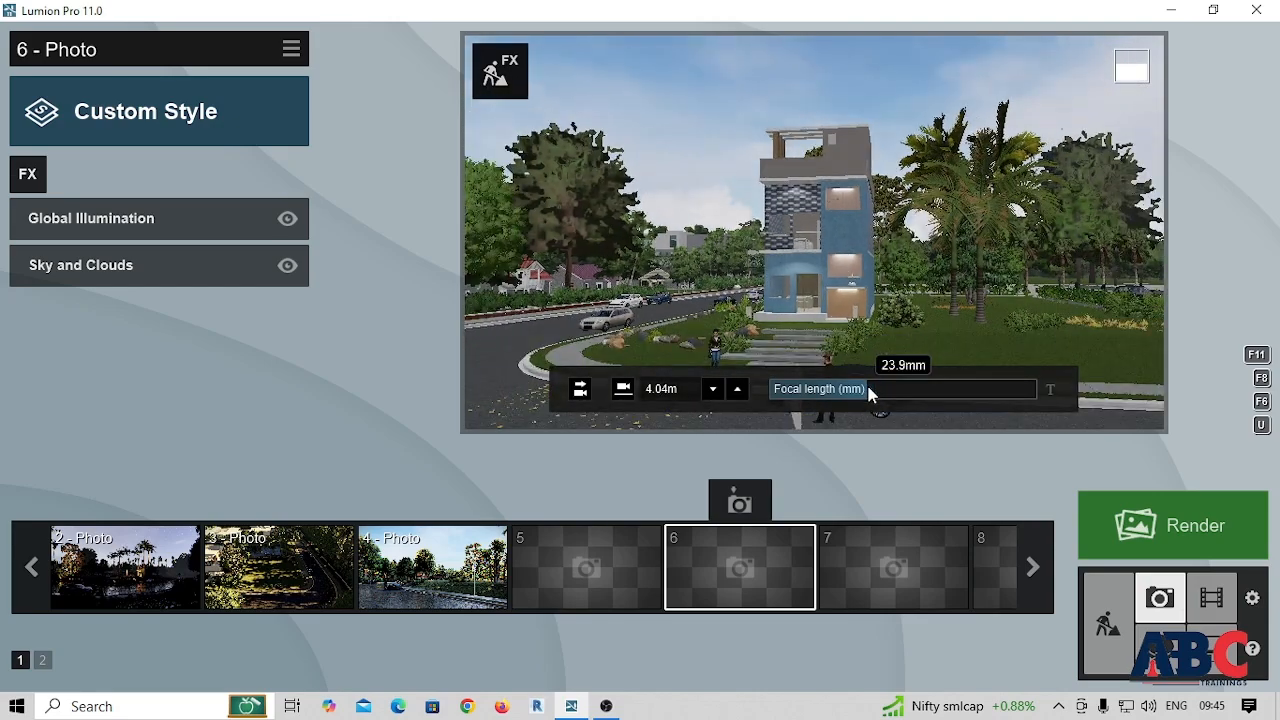
drag(868, 387, 869, 384)
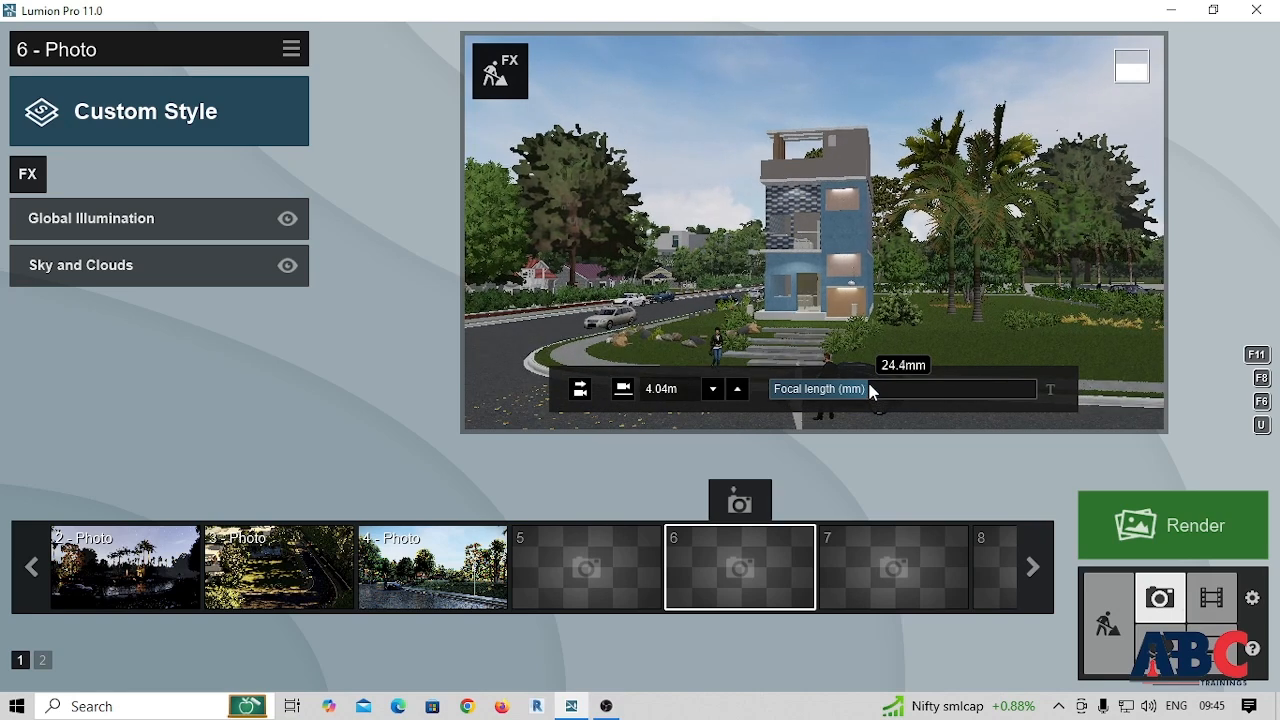
Add the Animate Light Colors effect to photo slot 6 and slightly lower its red, green and blue amounts, with blue at 0.9
click(118, 220)
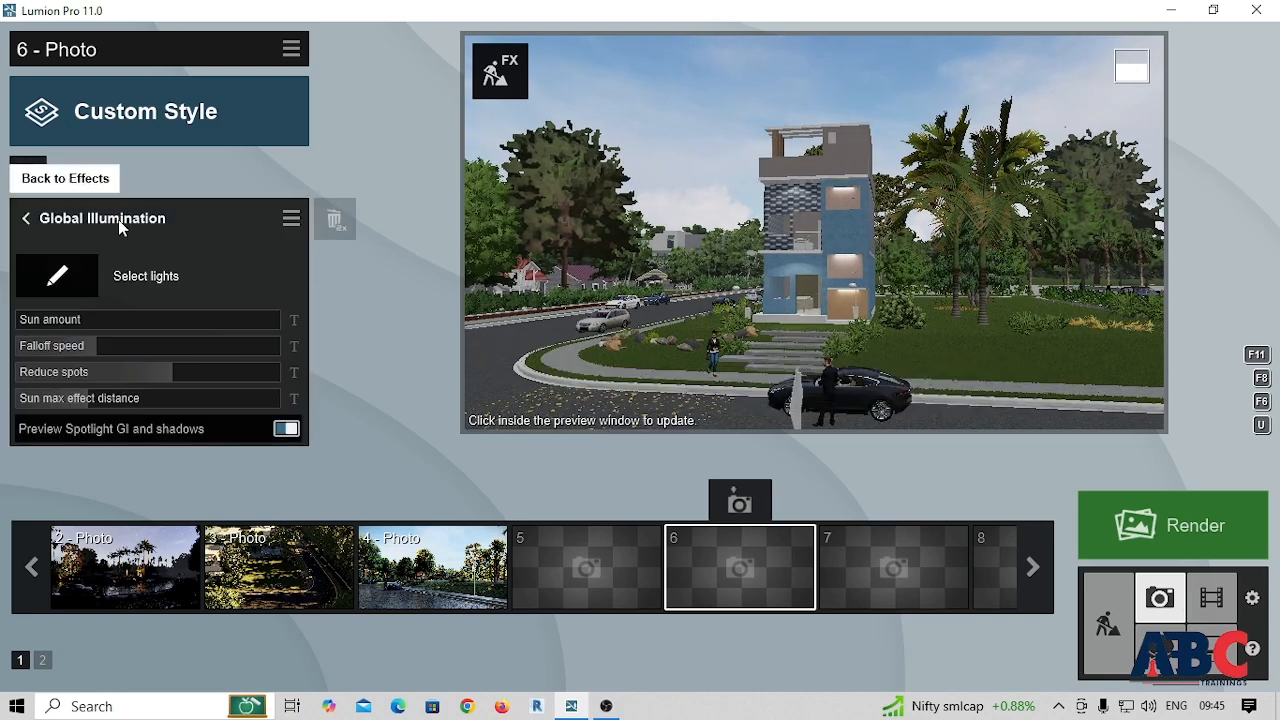
click(26, 224)
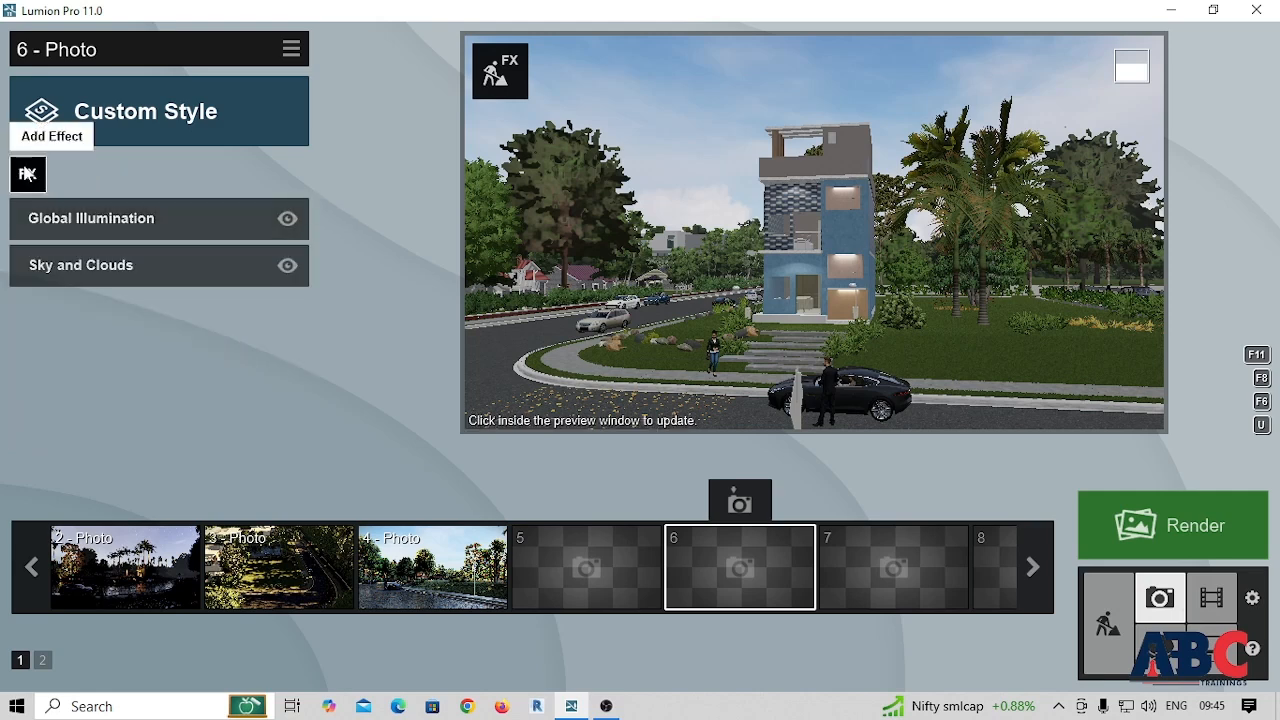
click(27, 176)
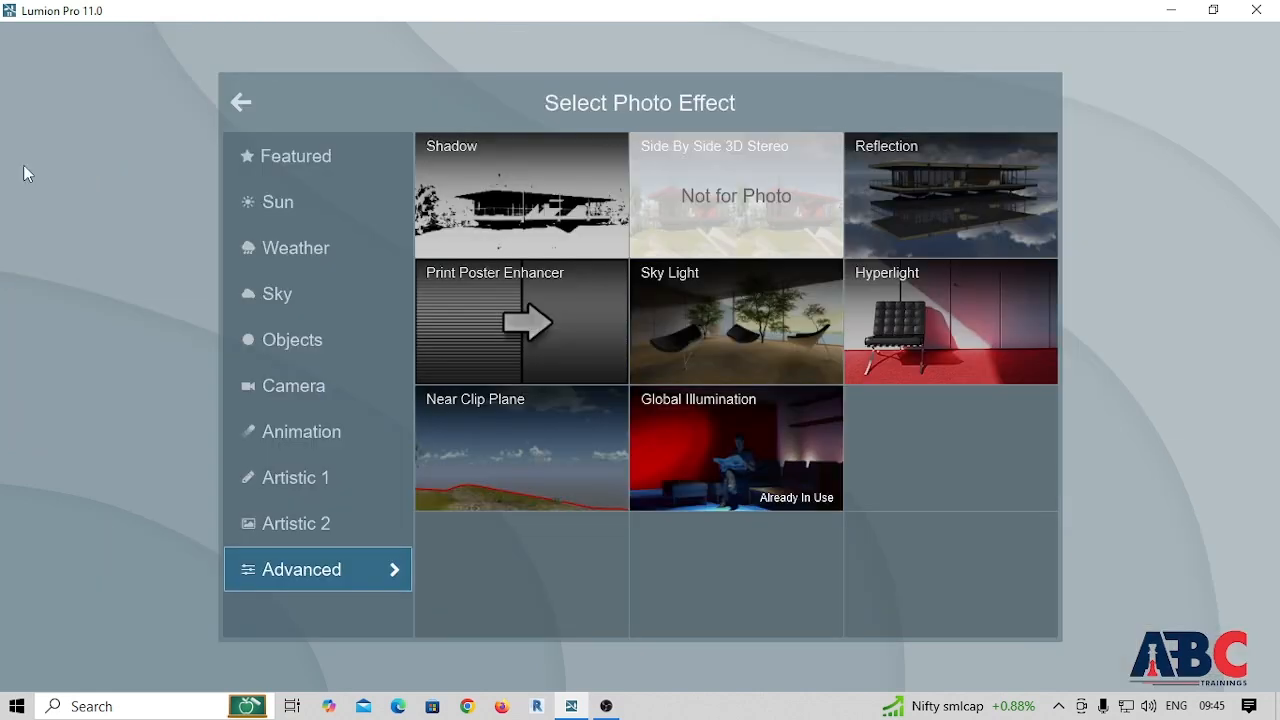
click(333, 440)
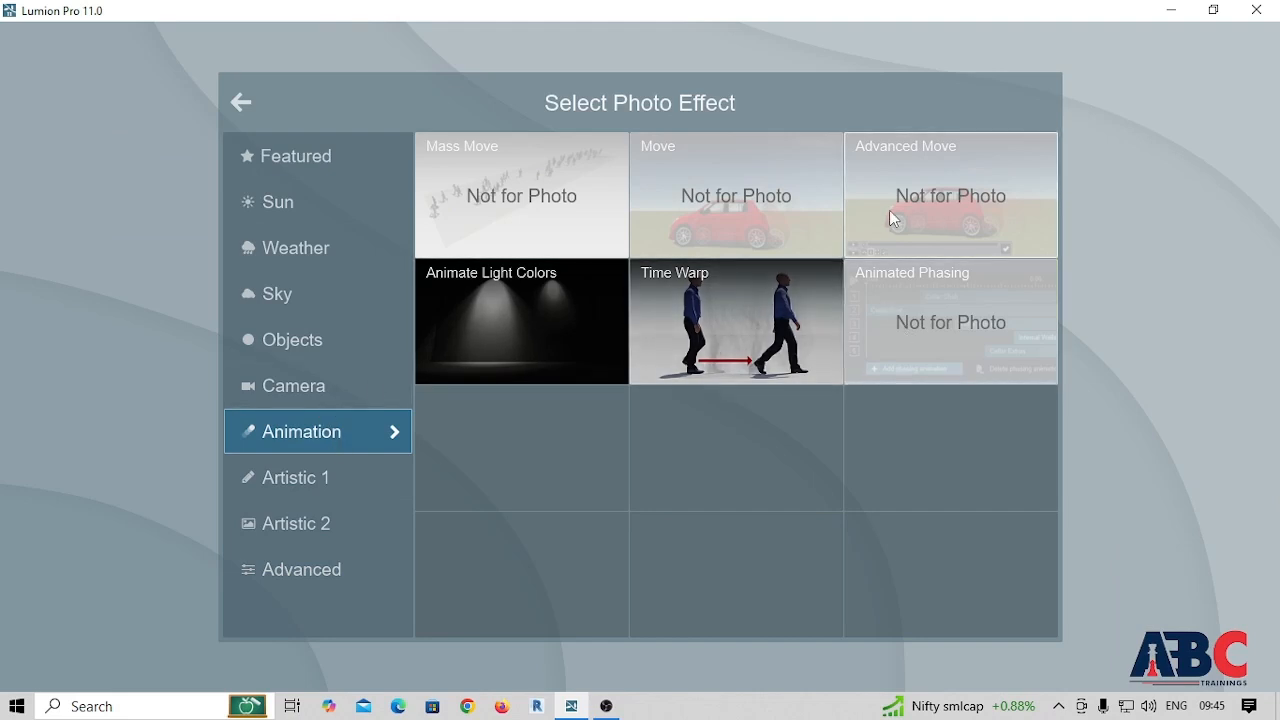
click(486, 302)
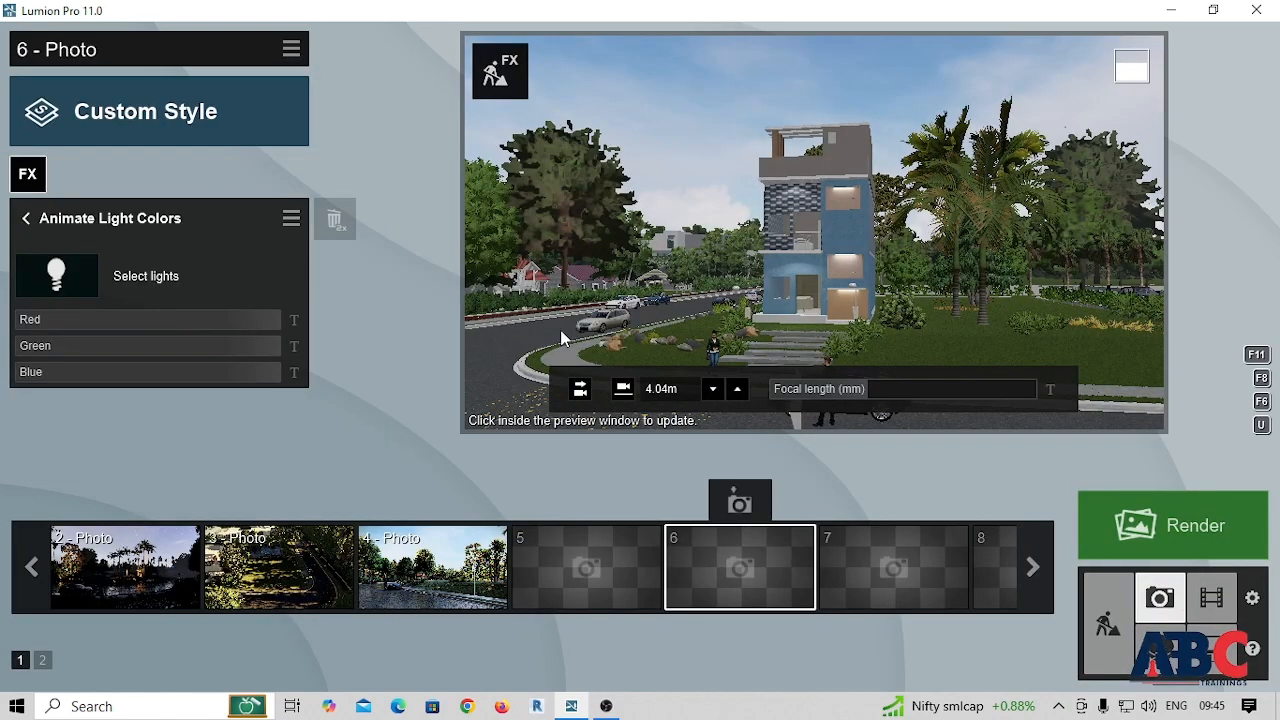
drag(129, 320, 268, 376)
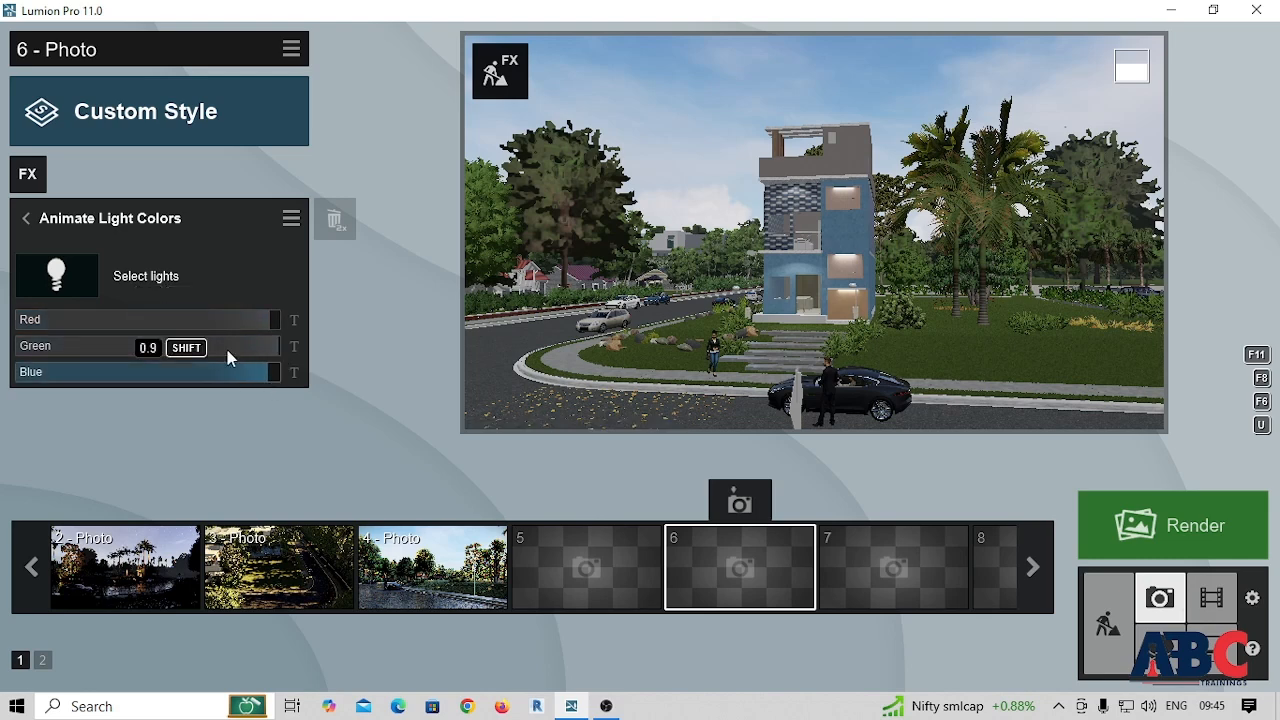
Assign the light color effect to the two front spotlights and the three niche lights on the blue facade
click(55, 278)
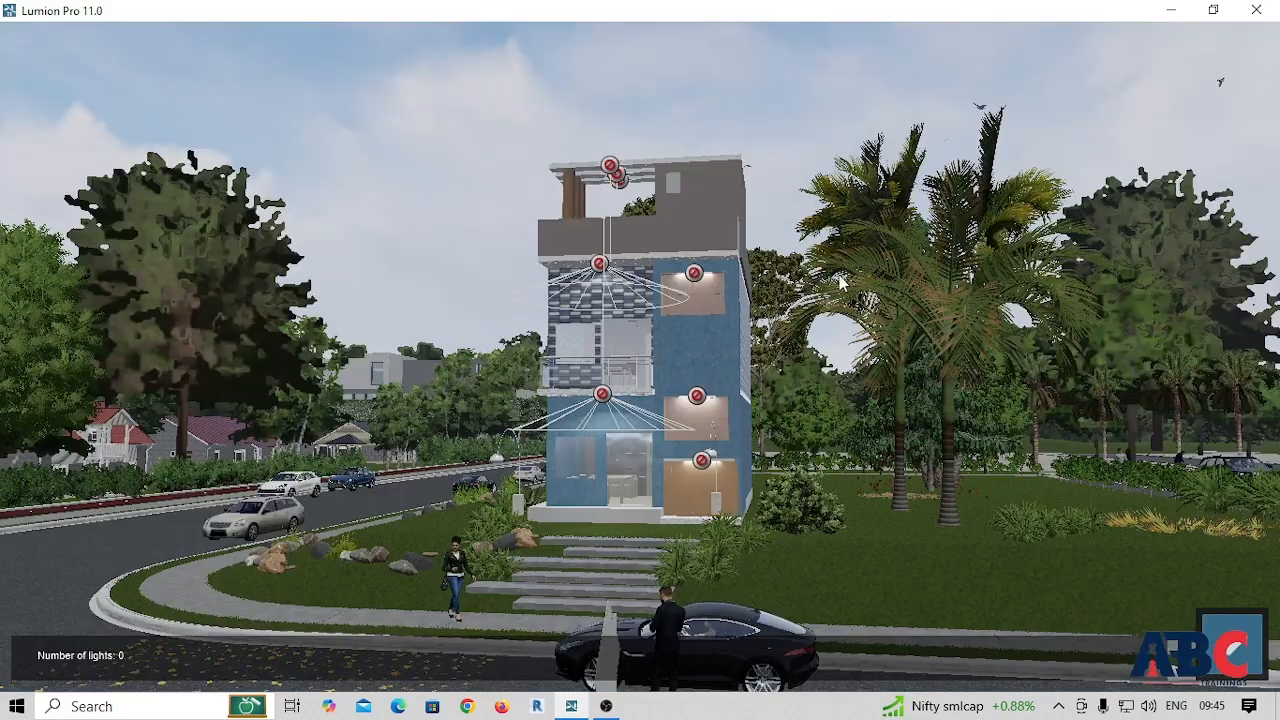
click(599, 264)
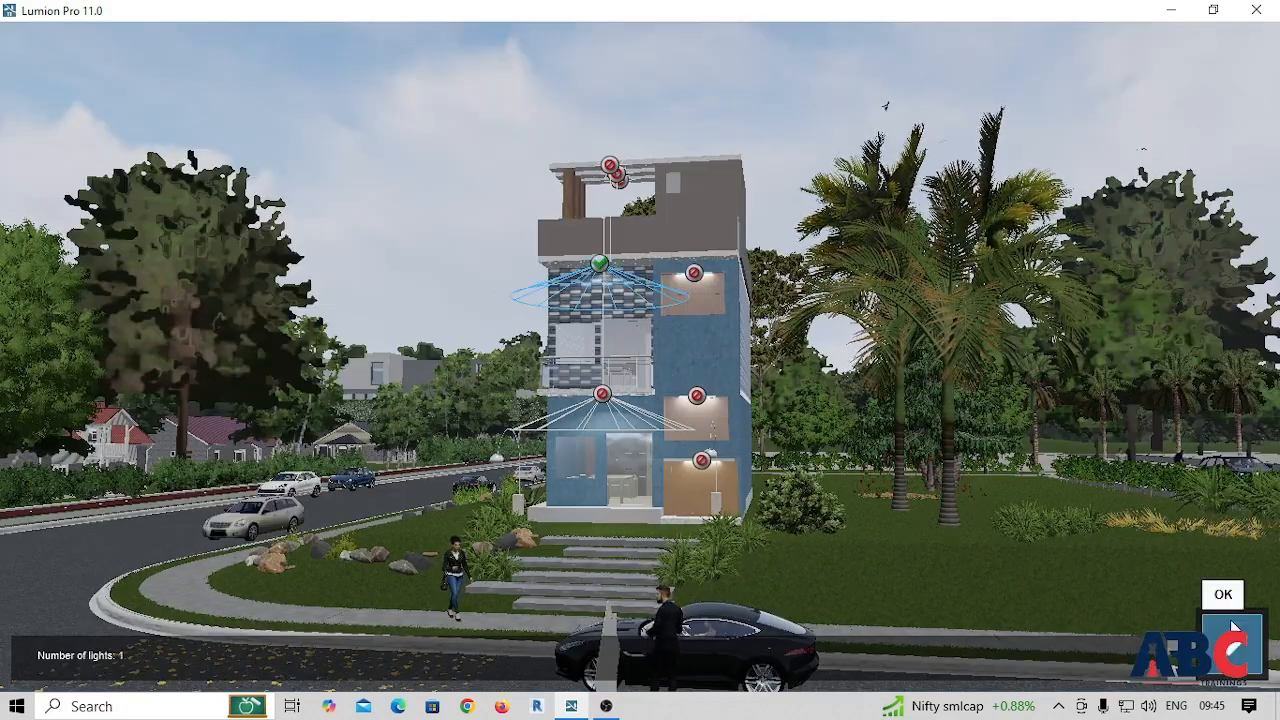
click(602, 394)
click(697, 397)
click(702, 459)
click(694, 274)
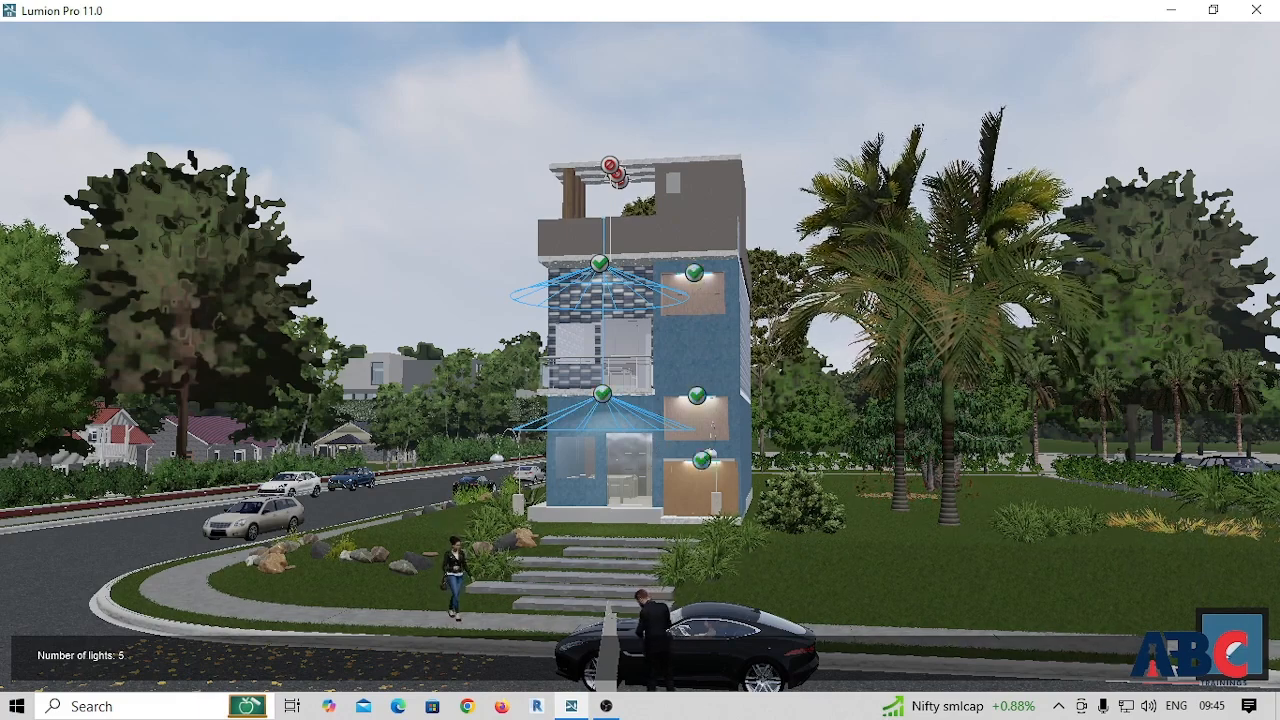
click(1213, 672)
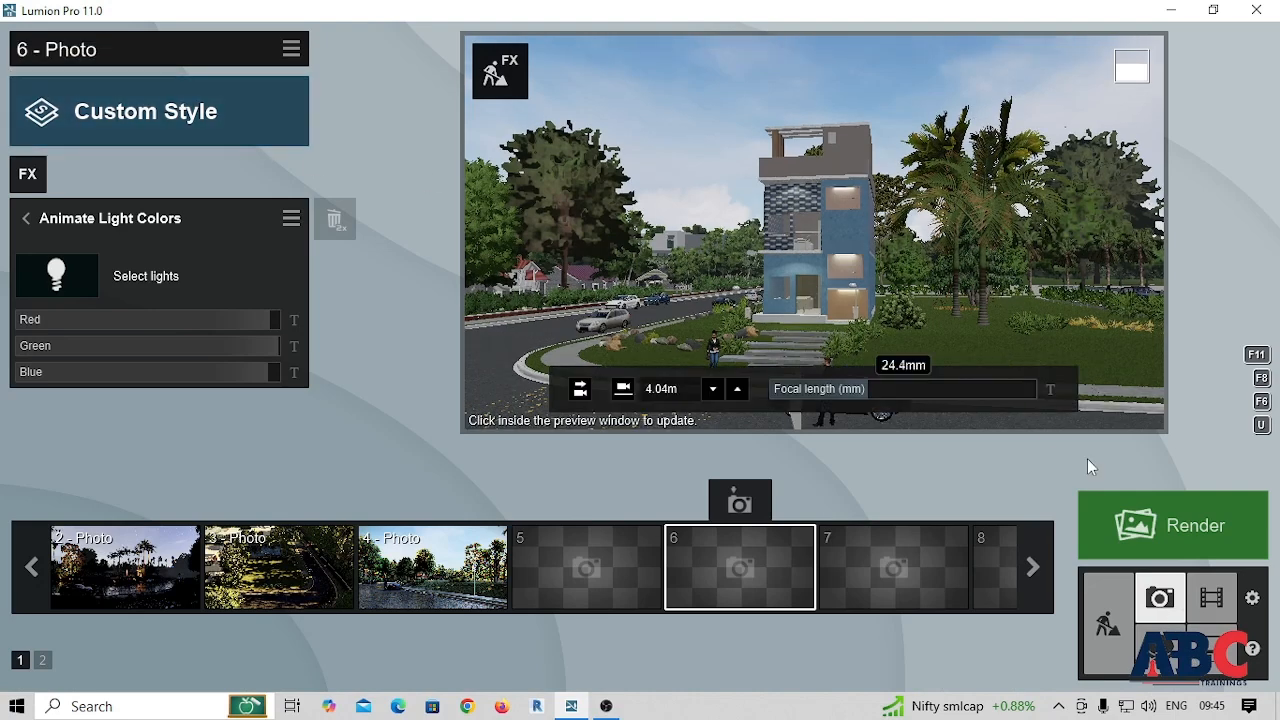
Render the wider shot at Desktop resolution, 1920x1080, and save it as a JPG named "light colour render"
click(1155, 541)
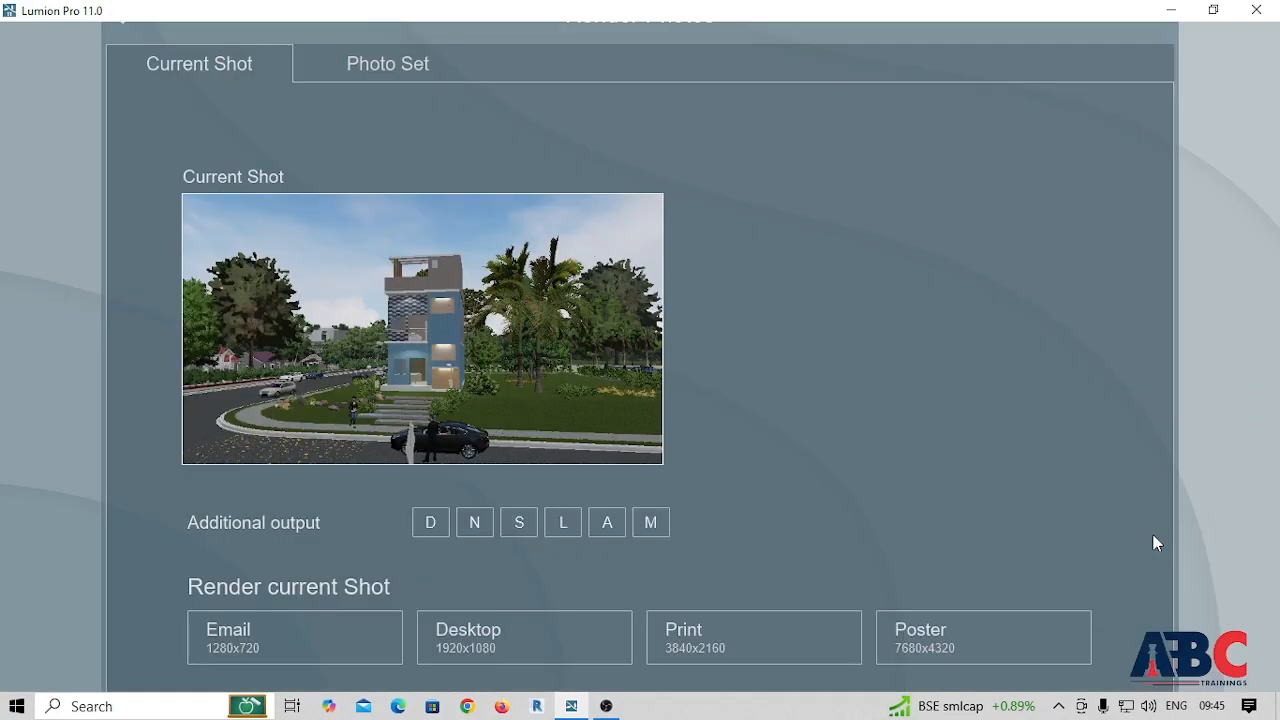
click(560, 637)
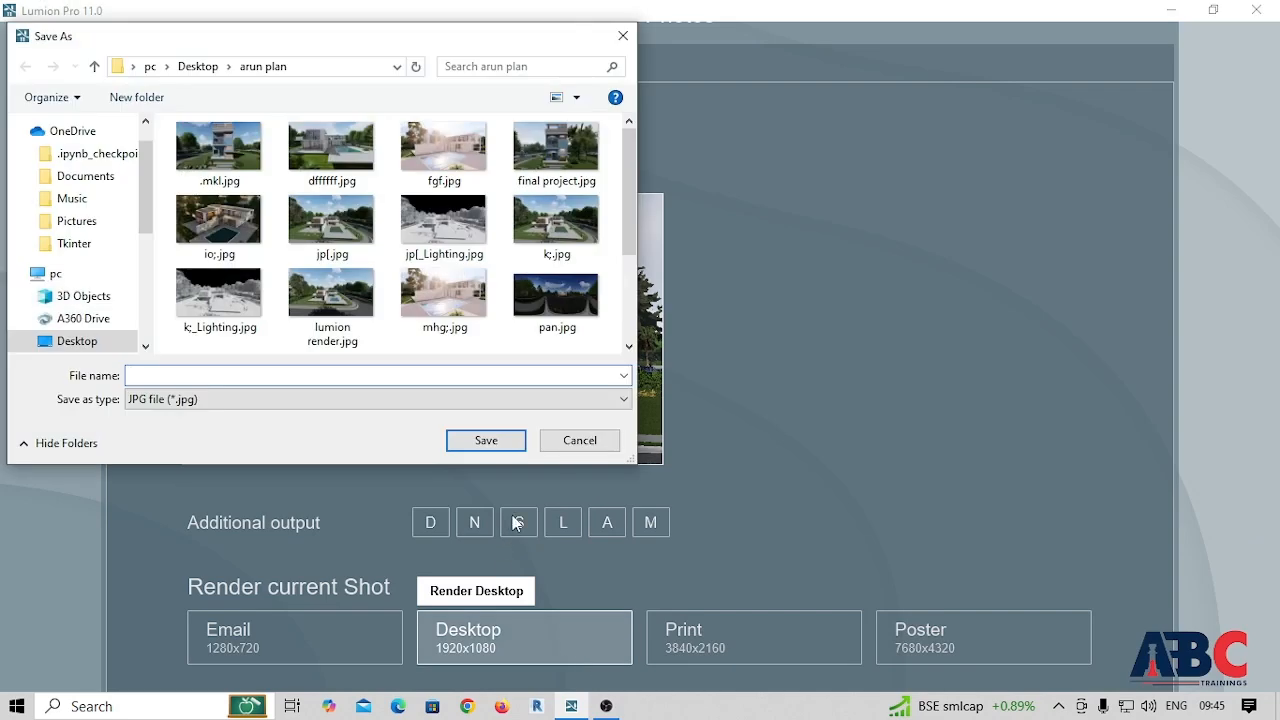
text(light colour render)
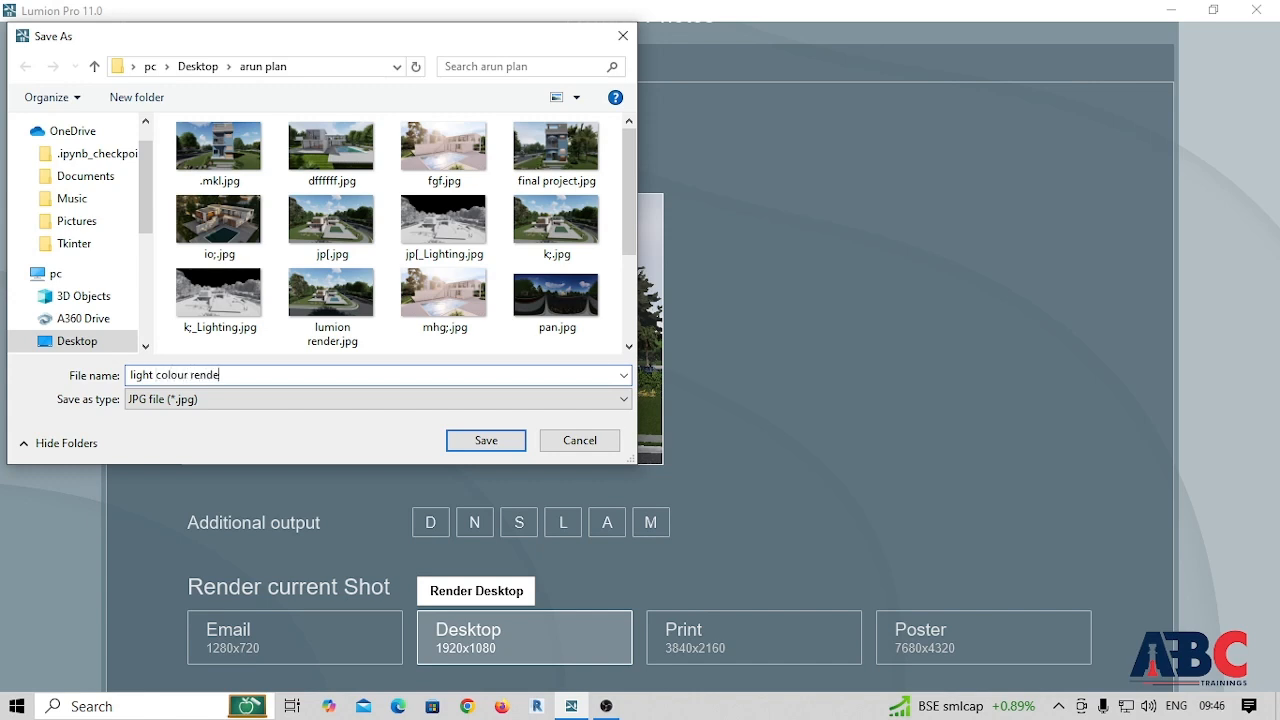
click(482, 441)
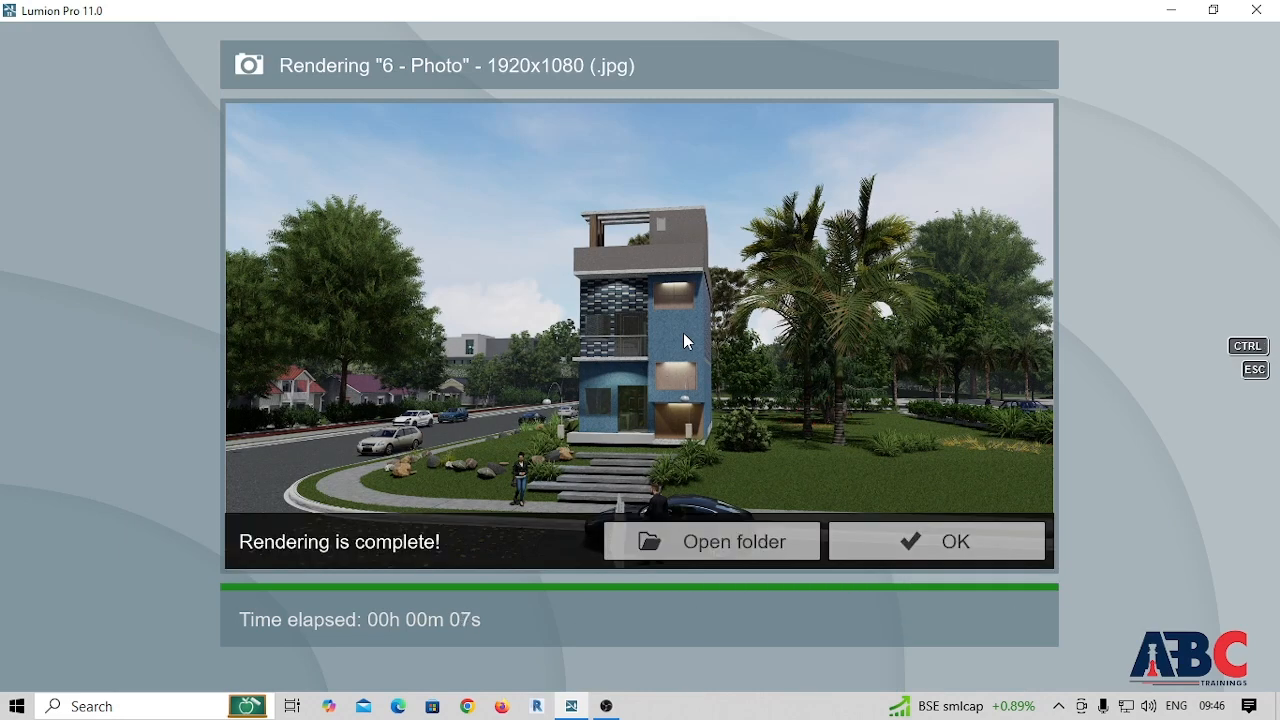
click(889, 556)
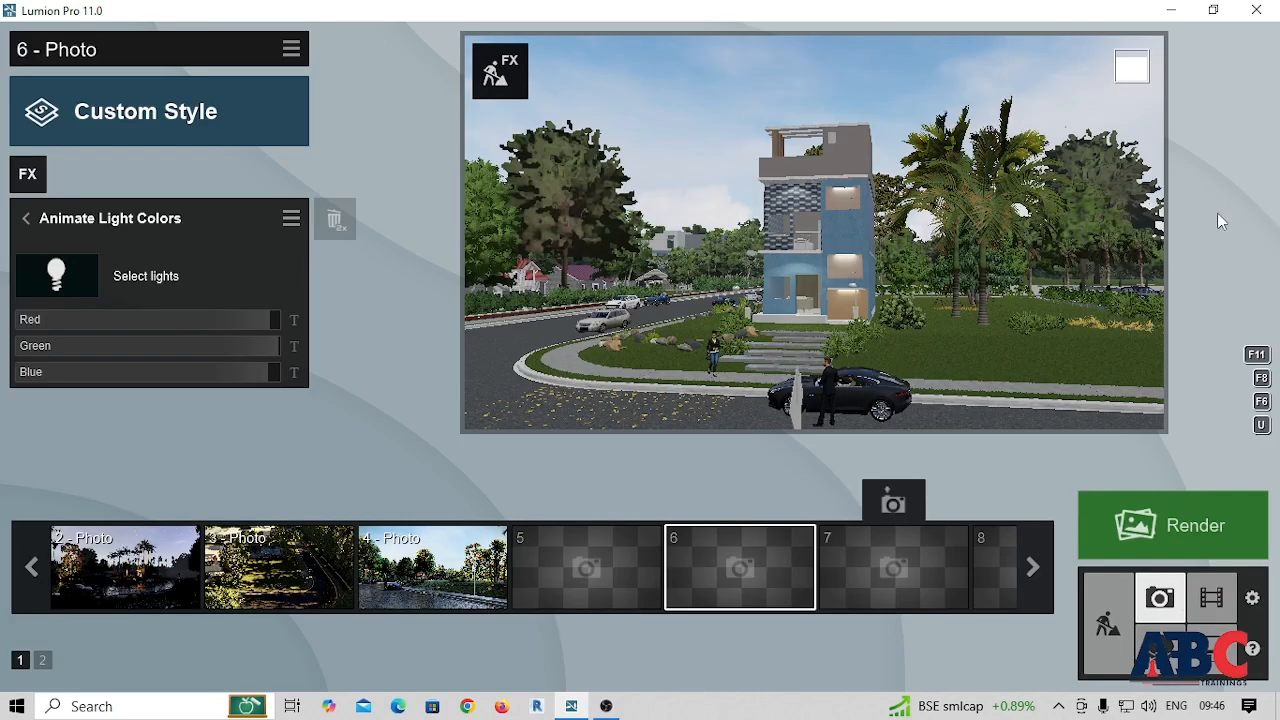
Switch from Photo mode back to Build mode
mouse_move(1071, 268)
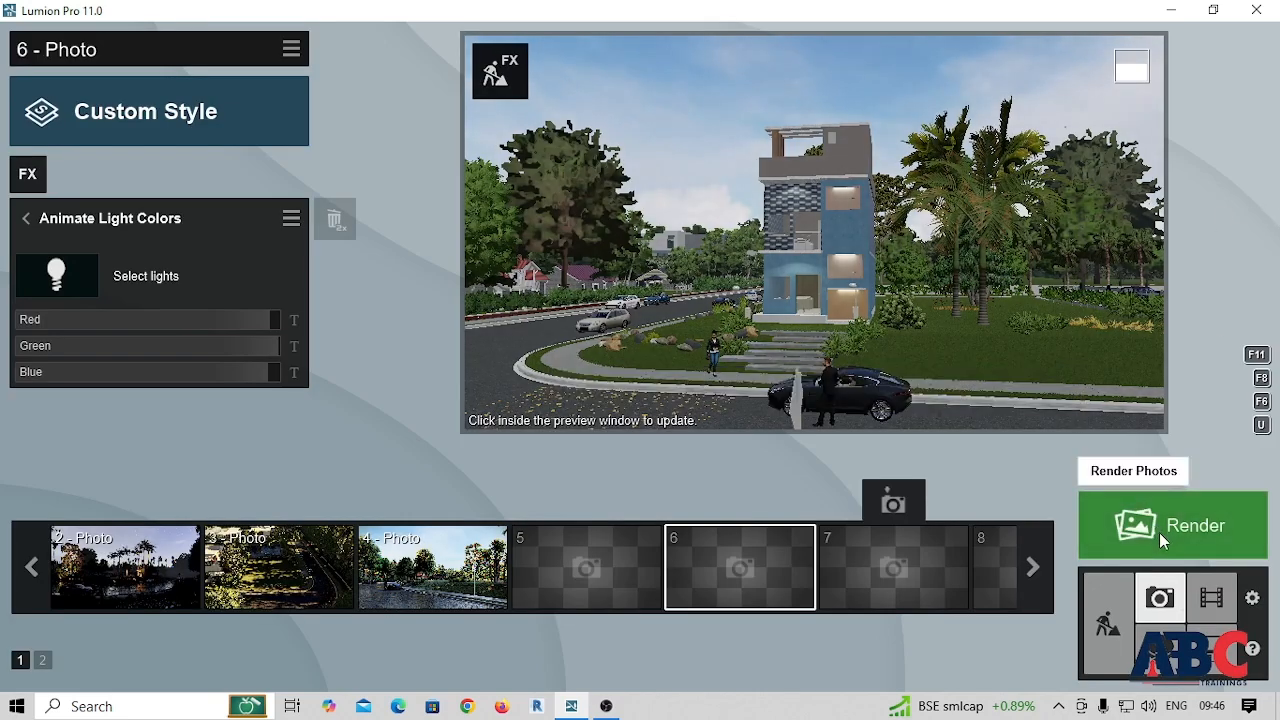
click(1108, 625)
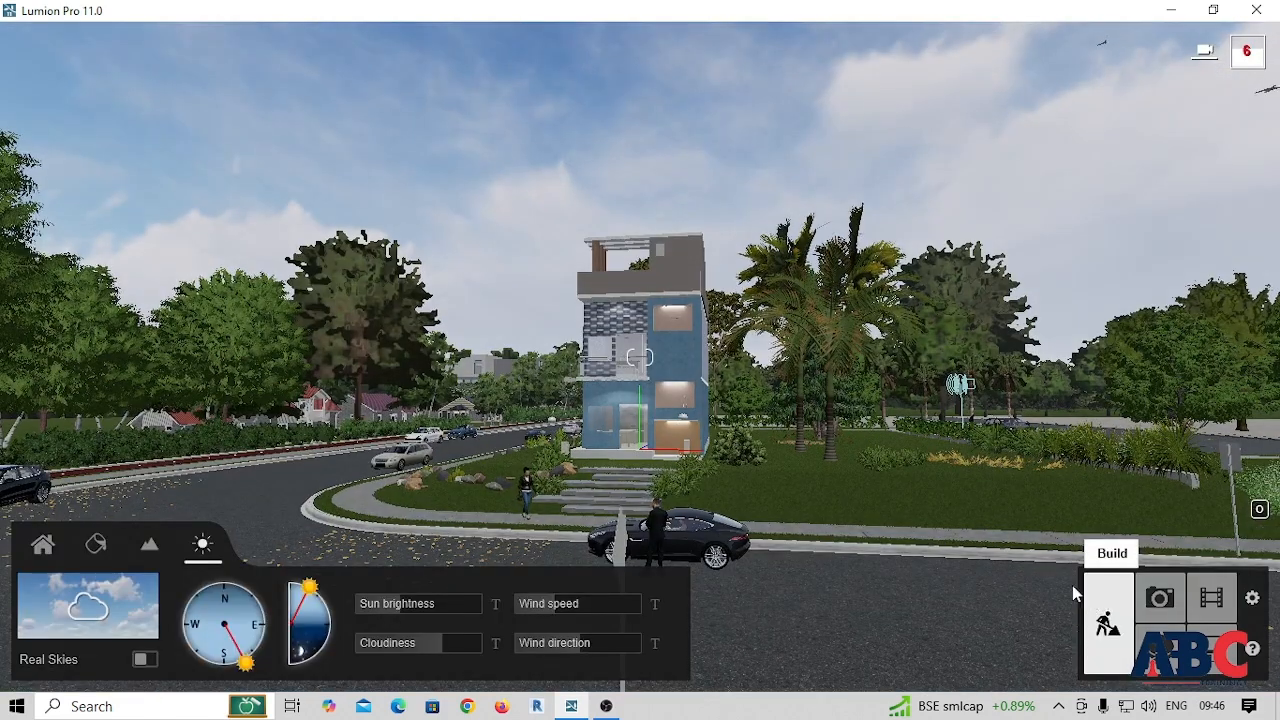
Delete the two front spotlights and the three niche lights from the blue facade
key(w)
right_drag(640, 386, 568, 382)
key(w)
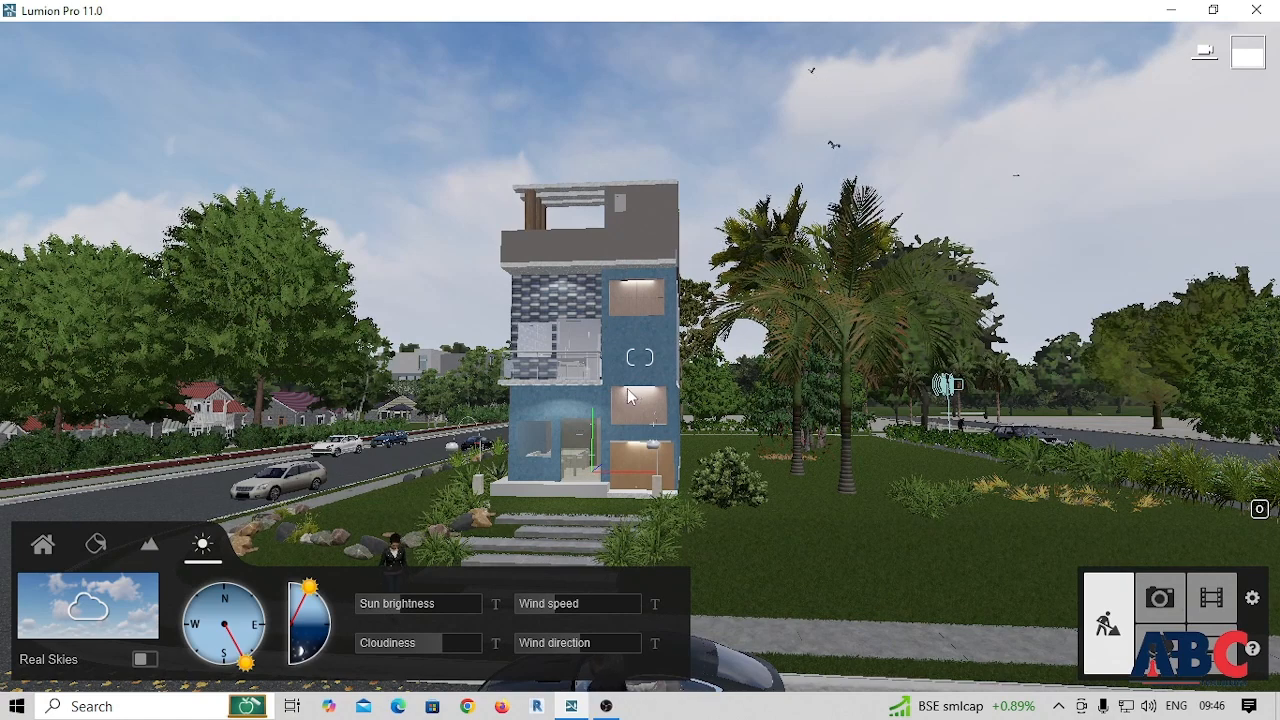
click(86, 550)
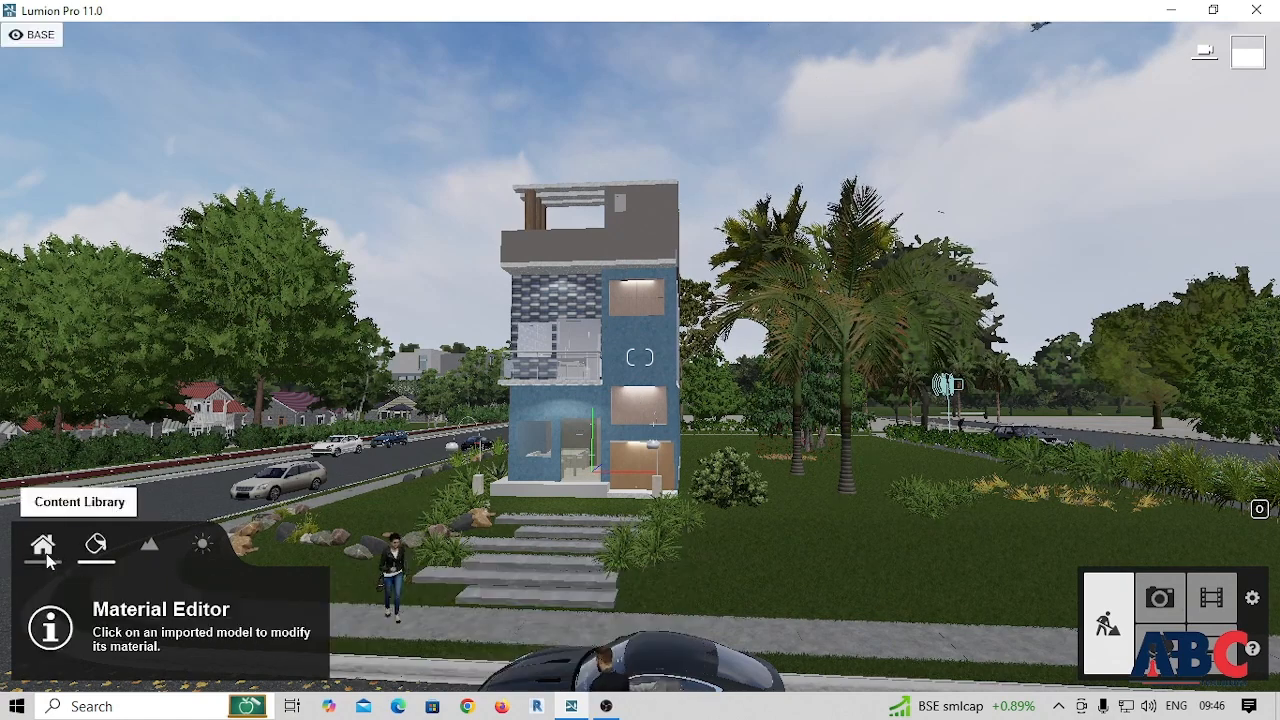
click(45, 549)
click(250, 650)
click(556, 392)
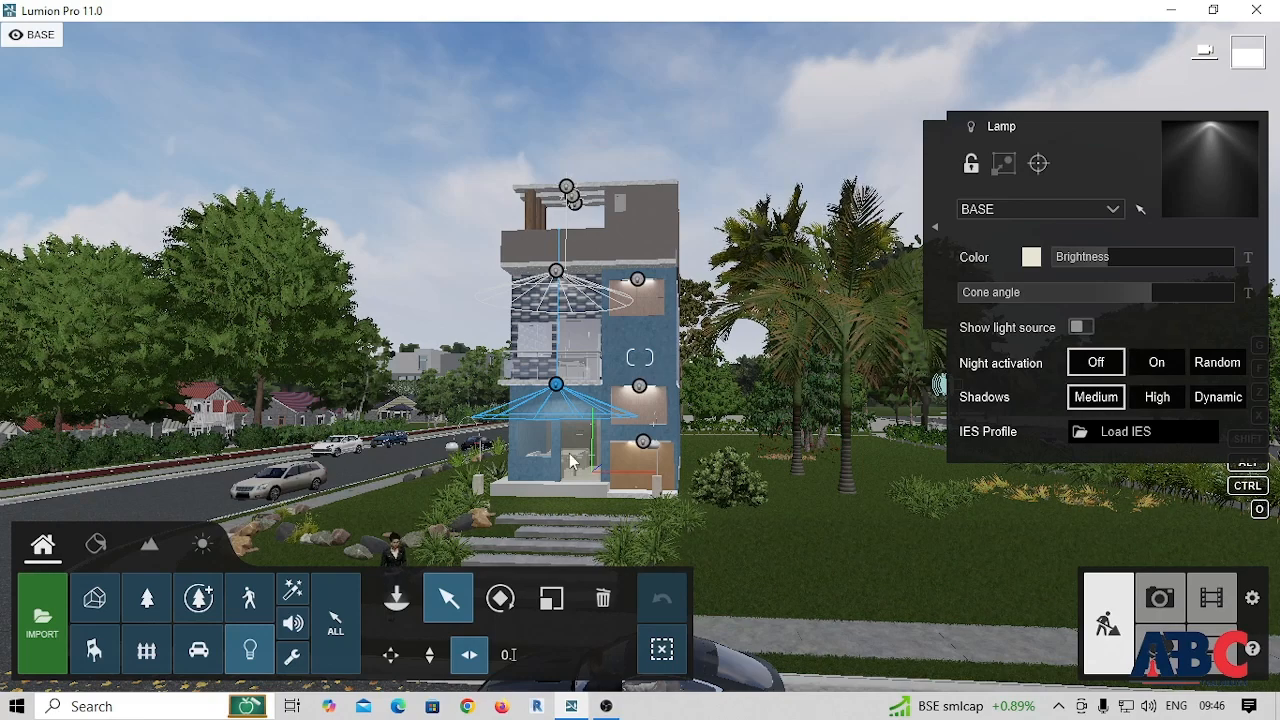
click(605, 598)
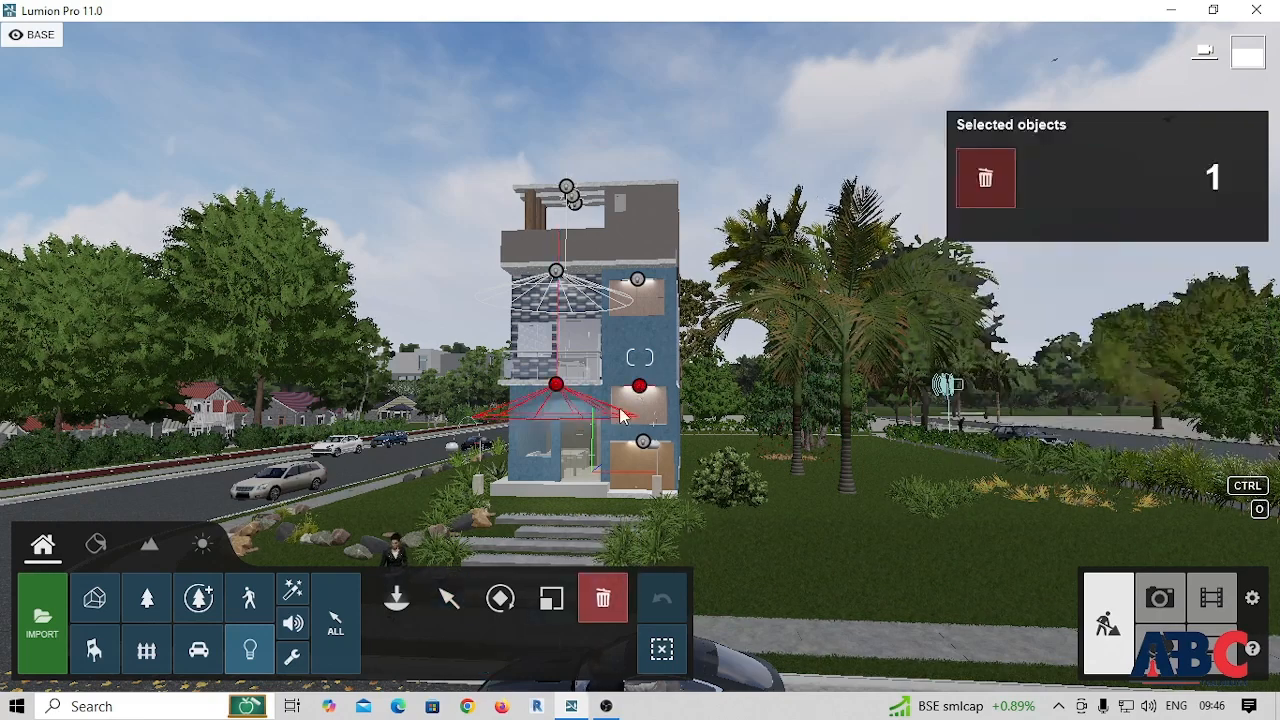
click(553, 395)
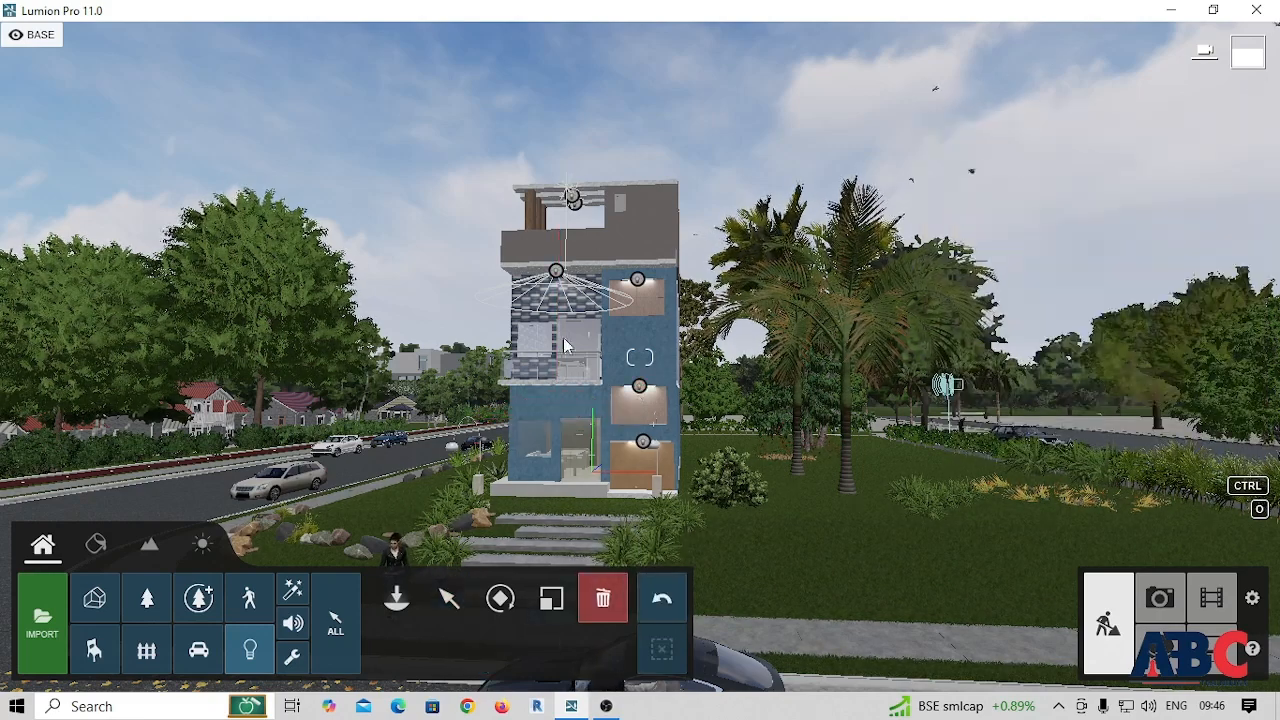
click(637, 279)
click(622, 415)
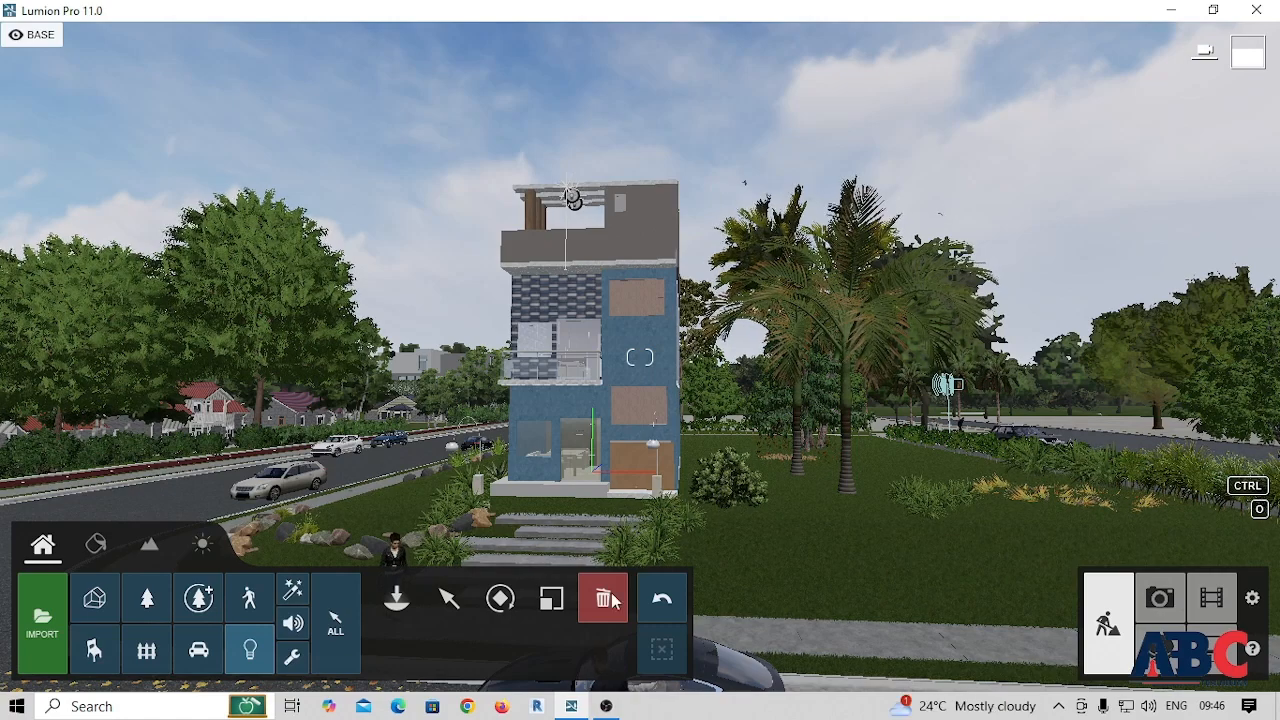
click(448, 598)
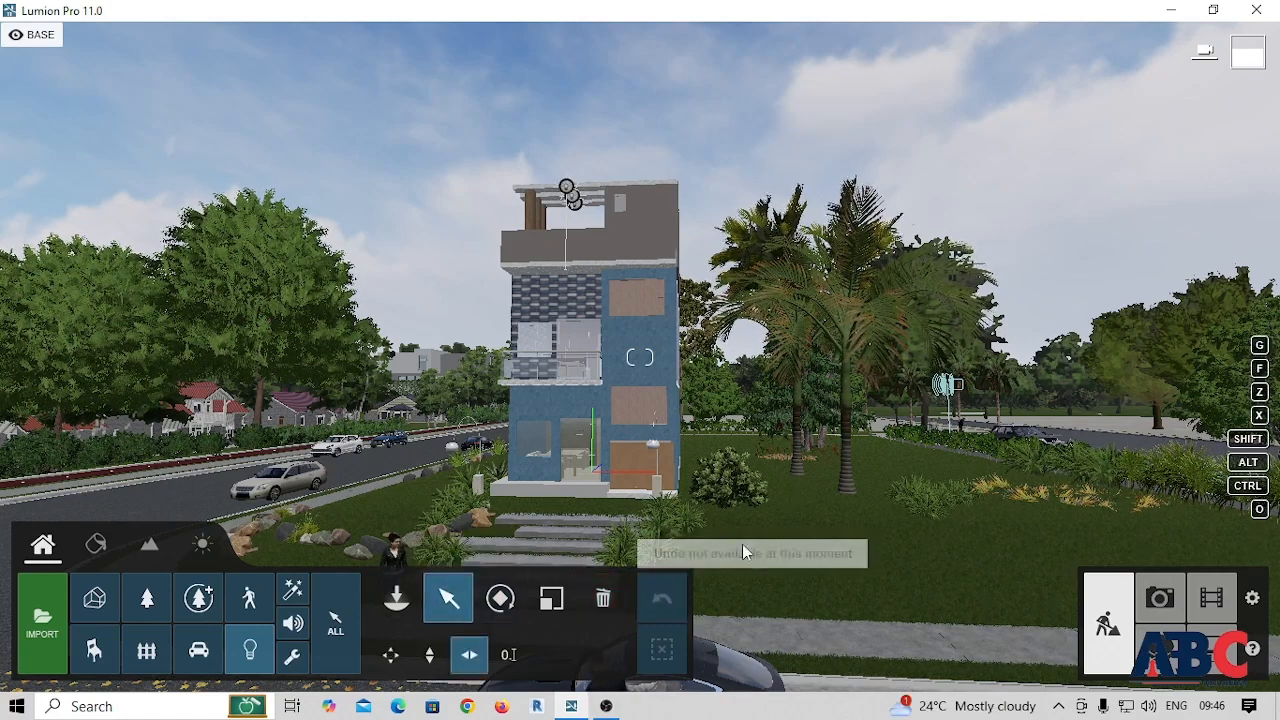
scroll(911, 455, down, 2)
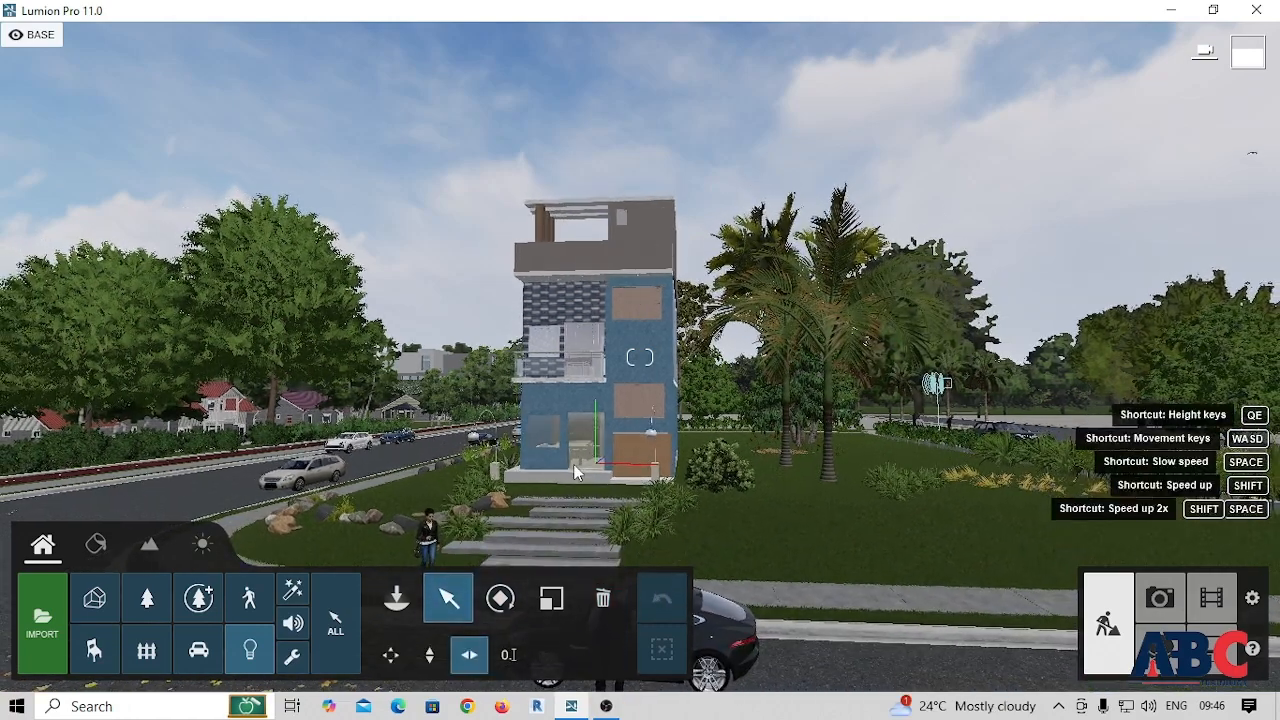
Switch to Movie mode and start recording a new camera clip in empty slot 3
click(1201, 598)
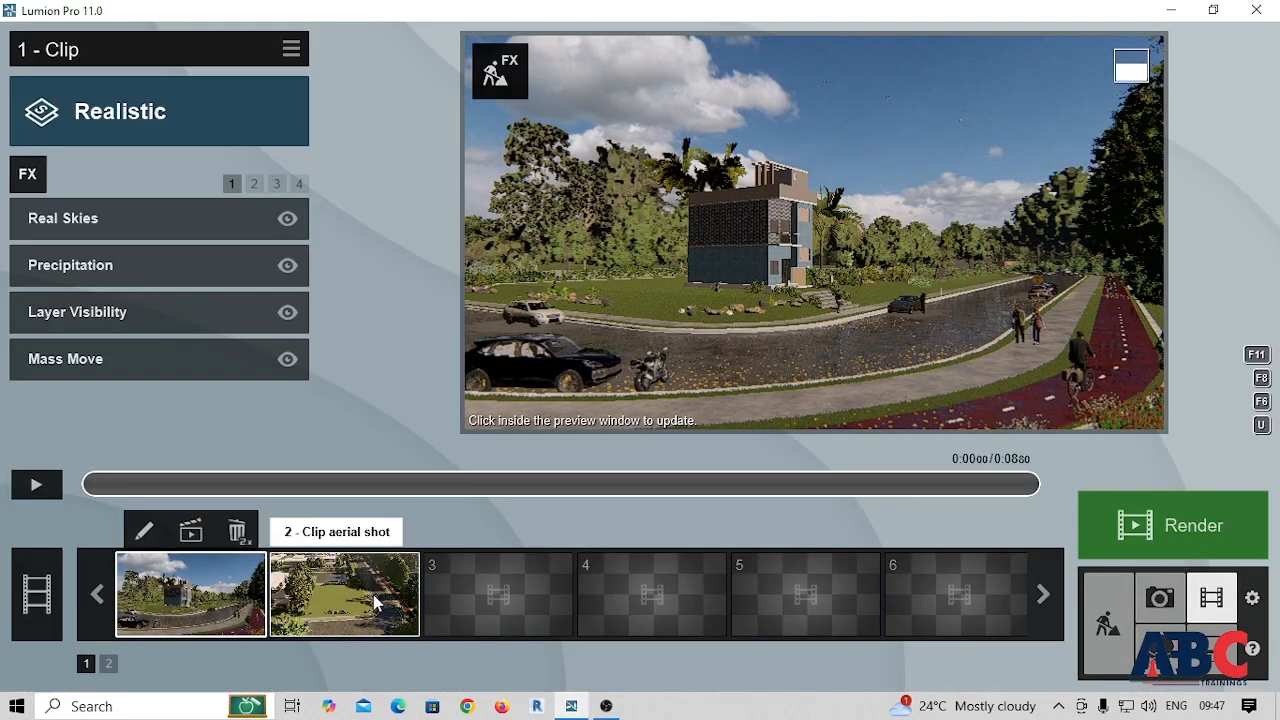
click(471, 601)
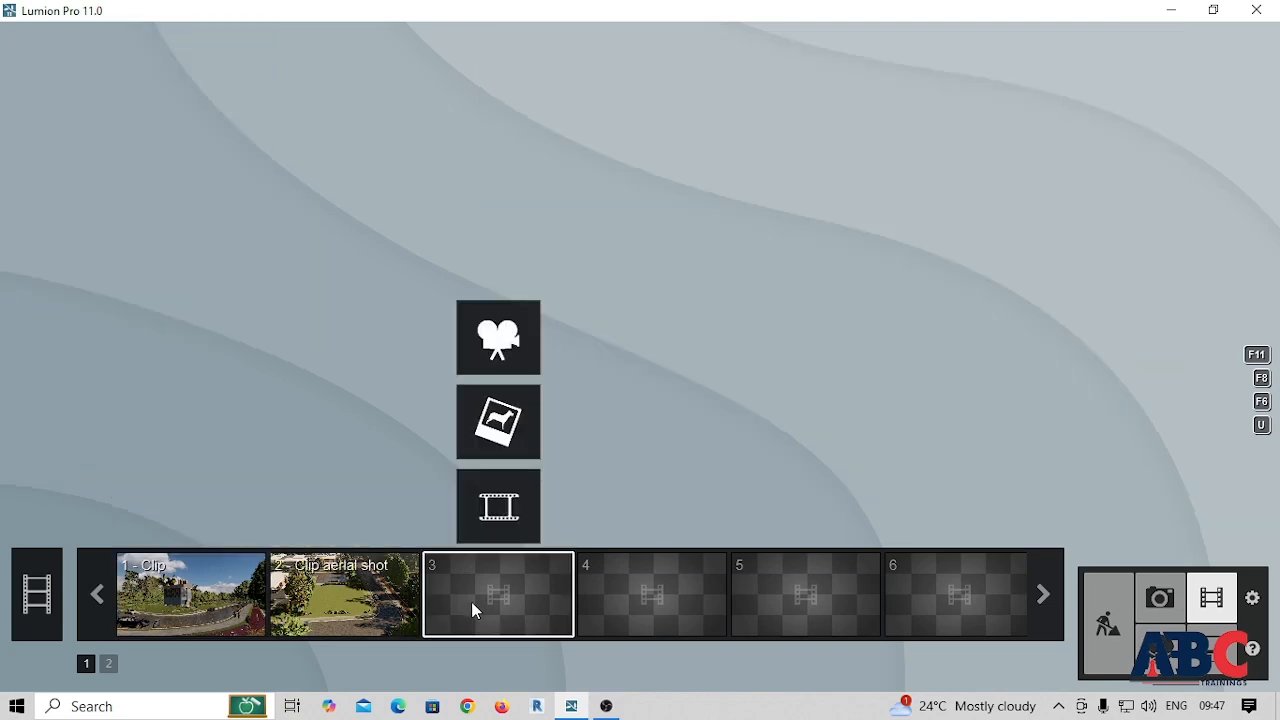
click(499, 360)
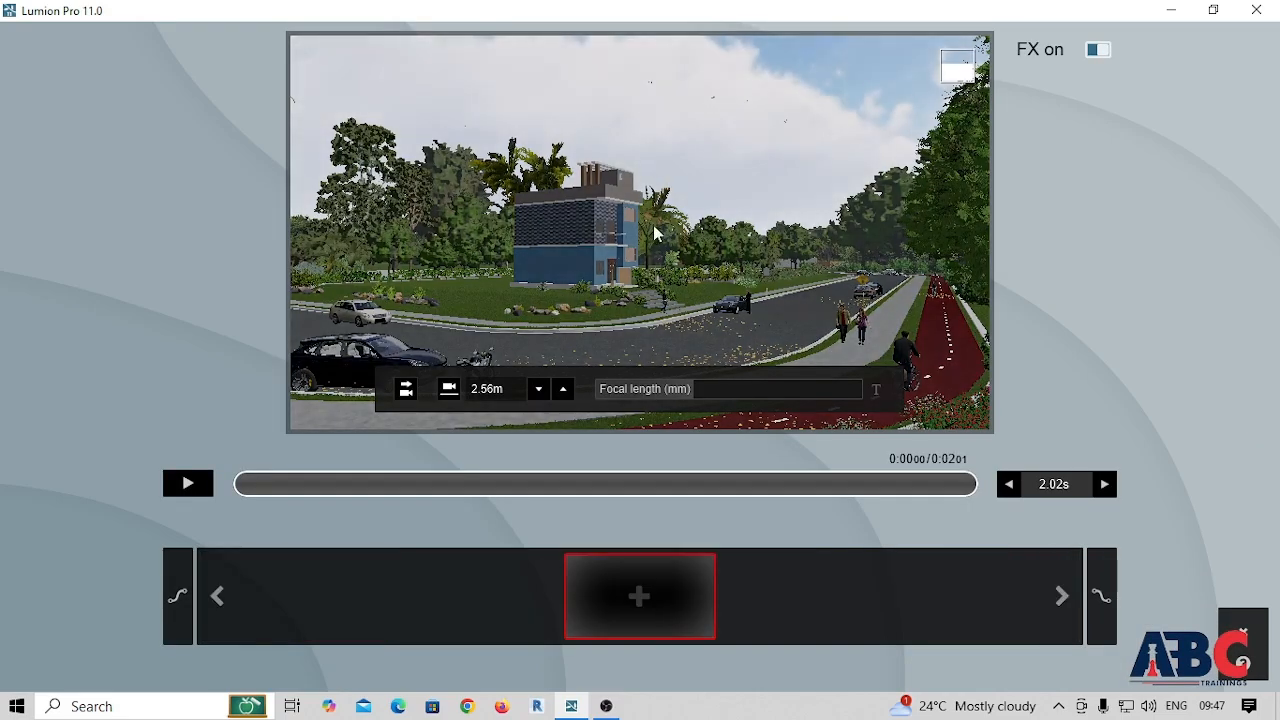
Frame the house from the street corner with a 24.4 mm focal length and add this view as the first camera keyframe
scroll(641, 235, up, 2)
mouse_move(643, 248)
right_down()
mouse_move(647, 290)
mouse_move(612, 294)
mouse_move(648, 283)
right_up()
key(d)
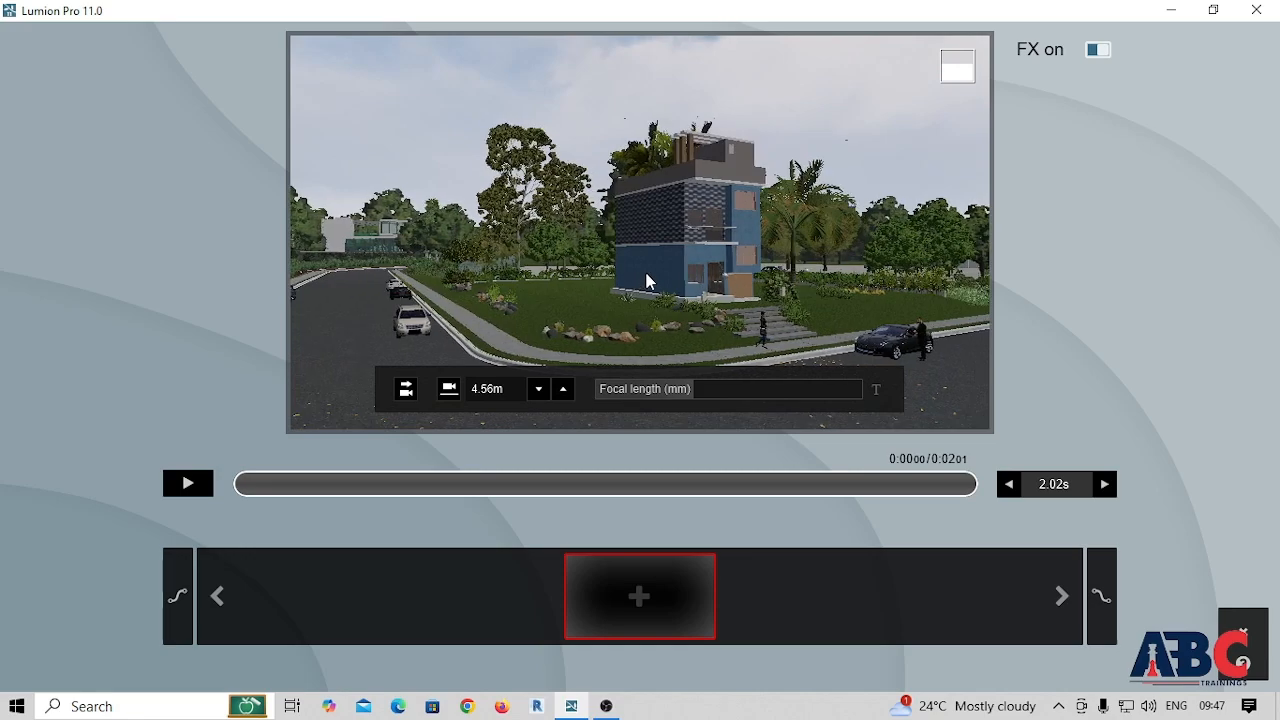
middle_drag(693, 252, 685, 253)
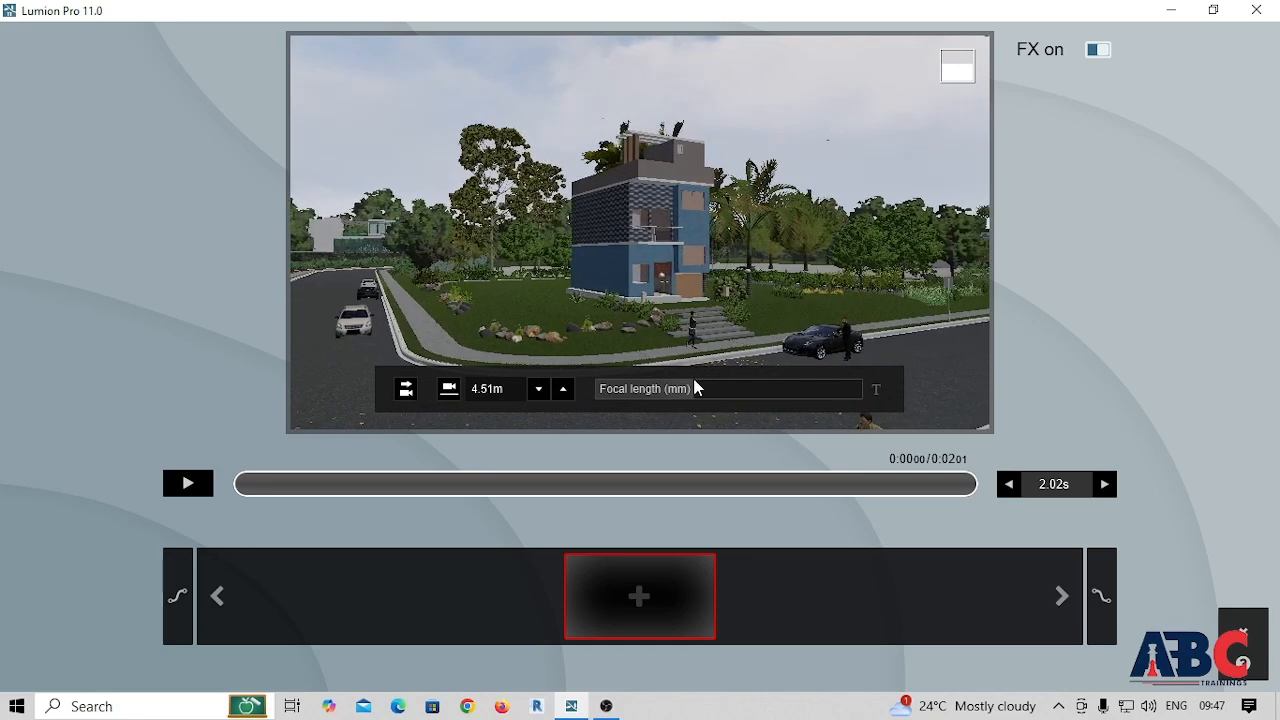
mouse_move(695, 395)
drag(693, 395, 697, 398)
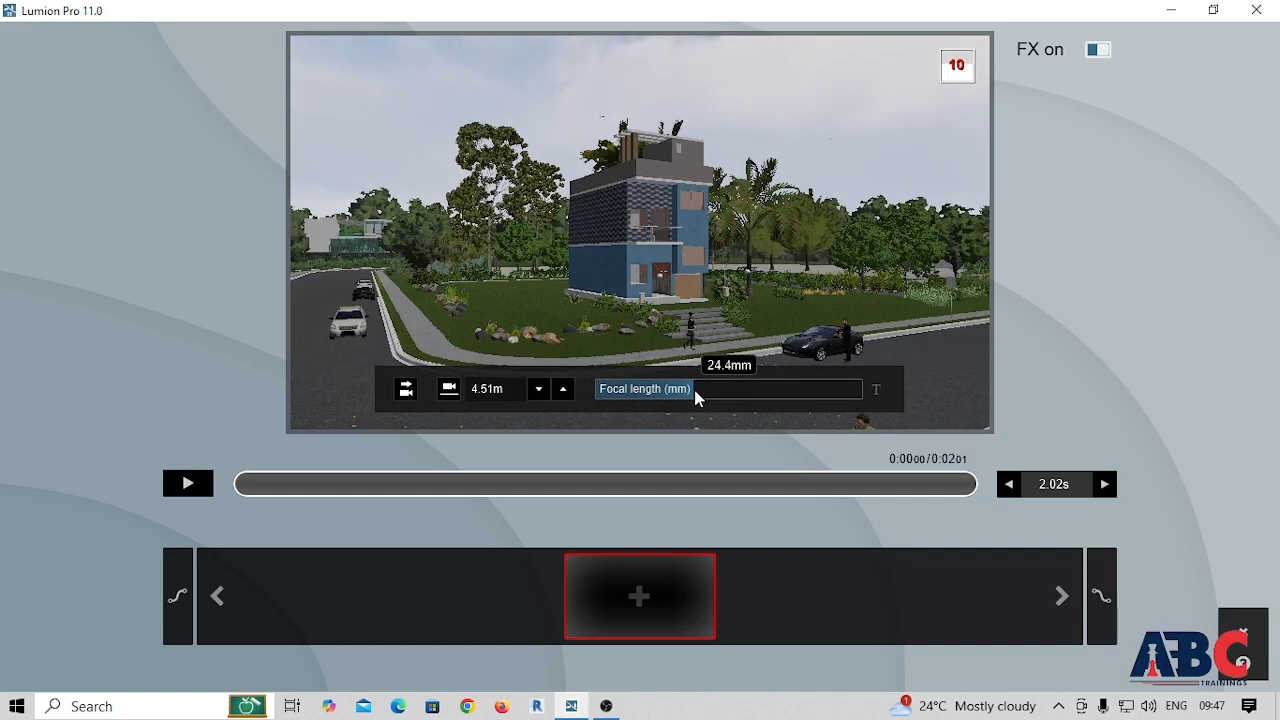
scroll(698, 304, up, 2)
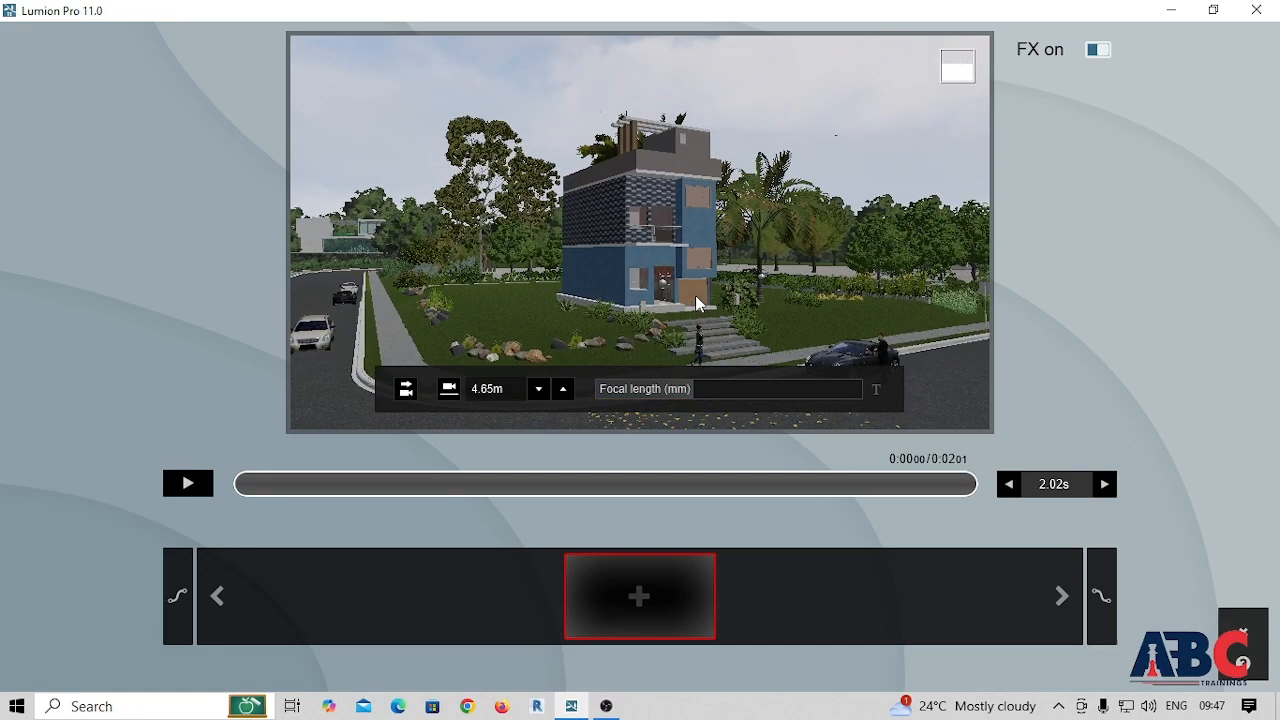
scroll(699, 304, down, 3)
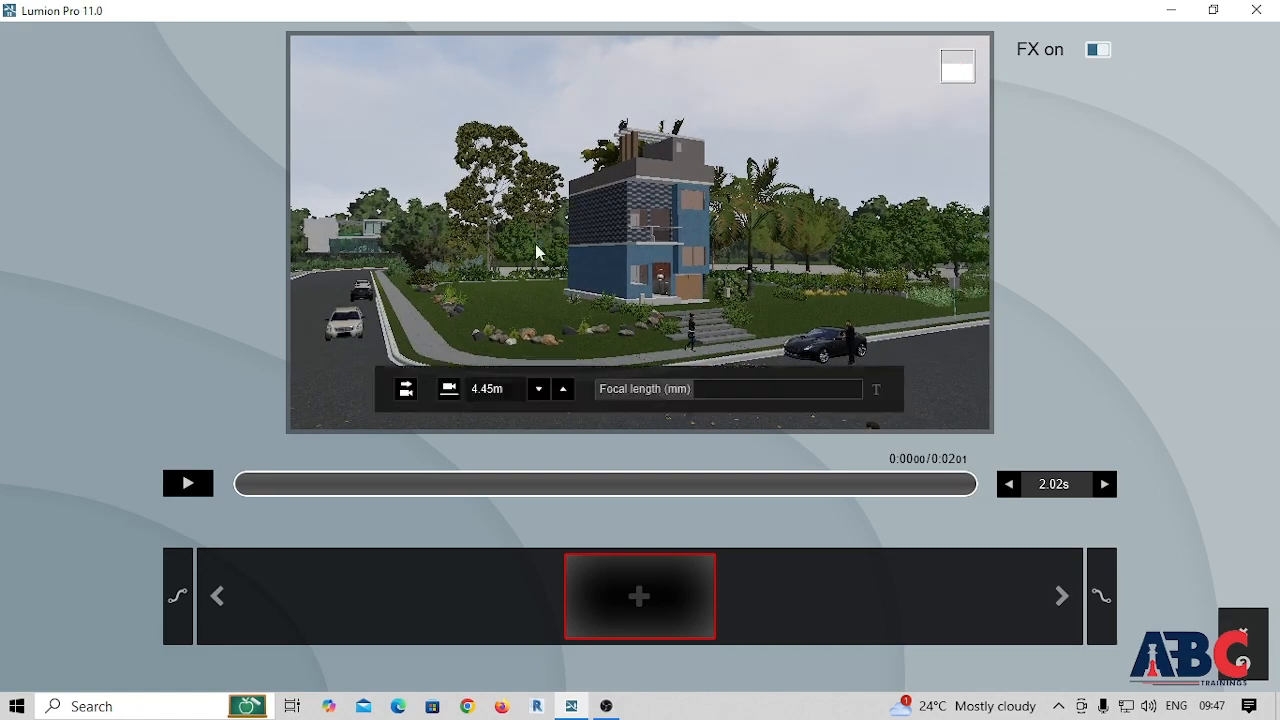
click(187, 484)
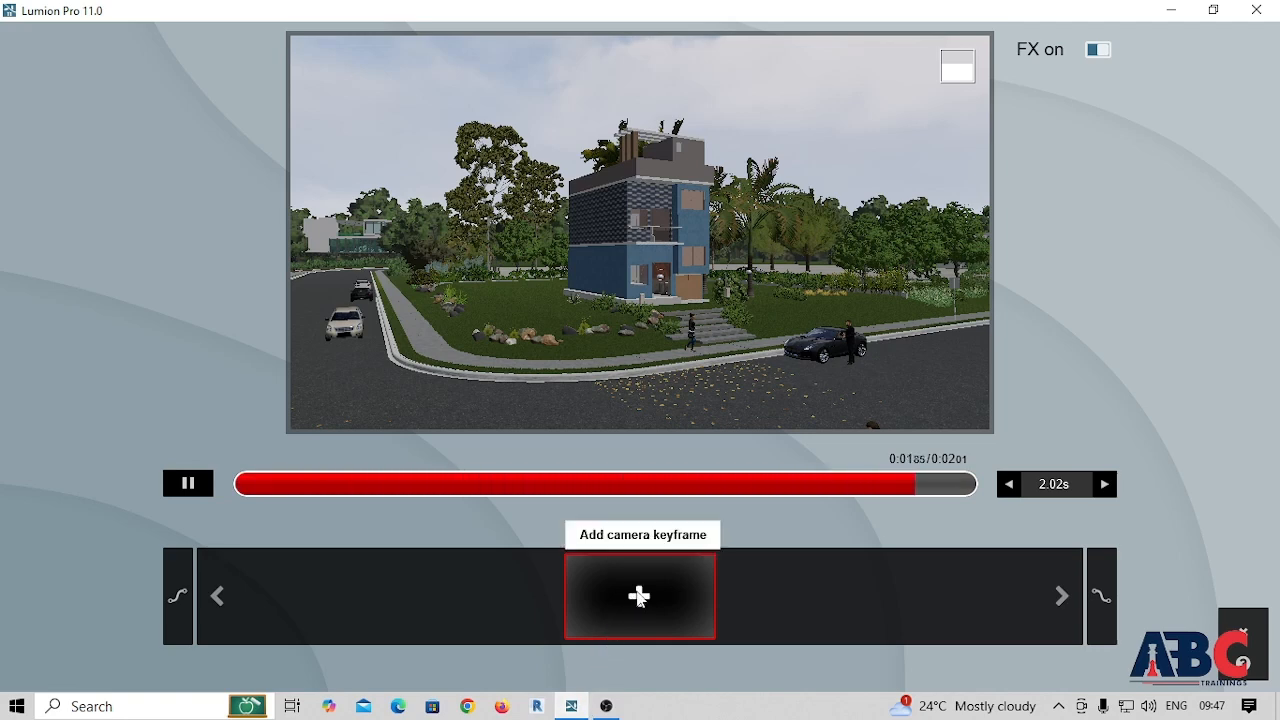
click(639, 598)
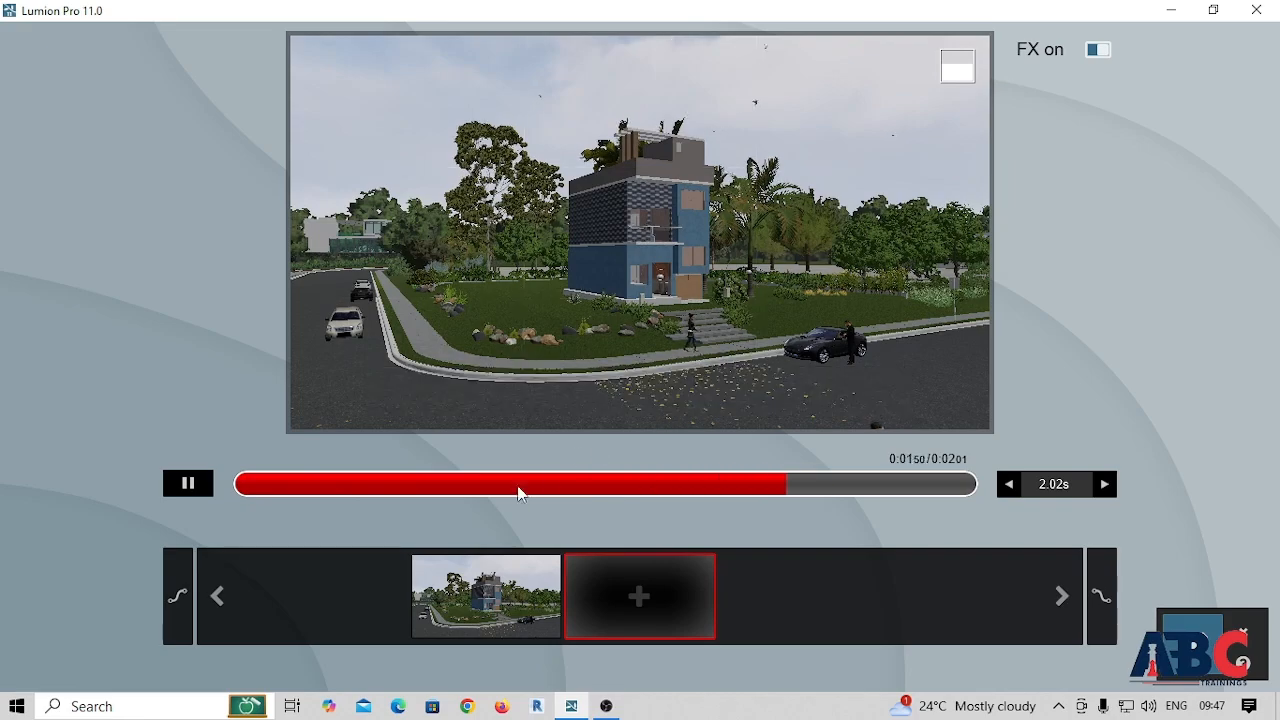
click(188, 483)
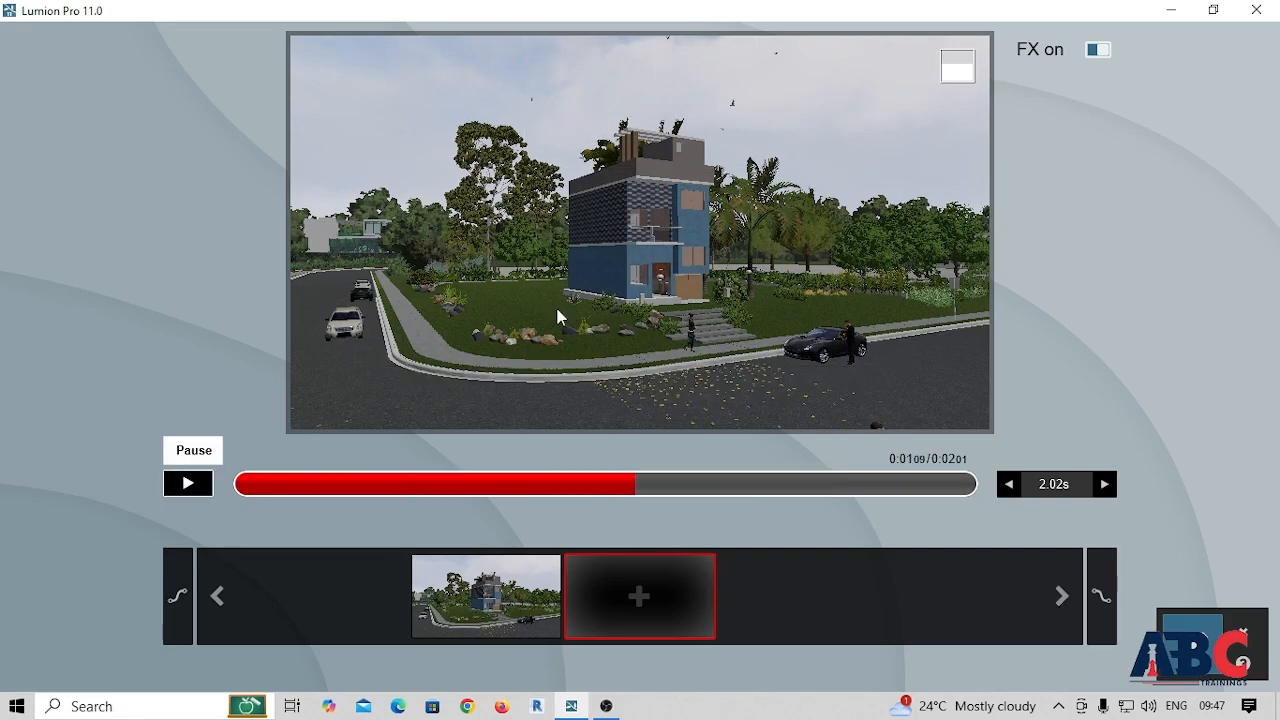
Move the camera to face the front of the house and add this view as the second keyframe
right_drag(686, 338, 648, 298)
scroll(708, 306, down, 4)
right_drag(752, 318, 763, 314)
scroll(763, 314, up, 4)
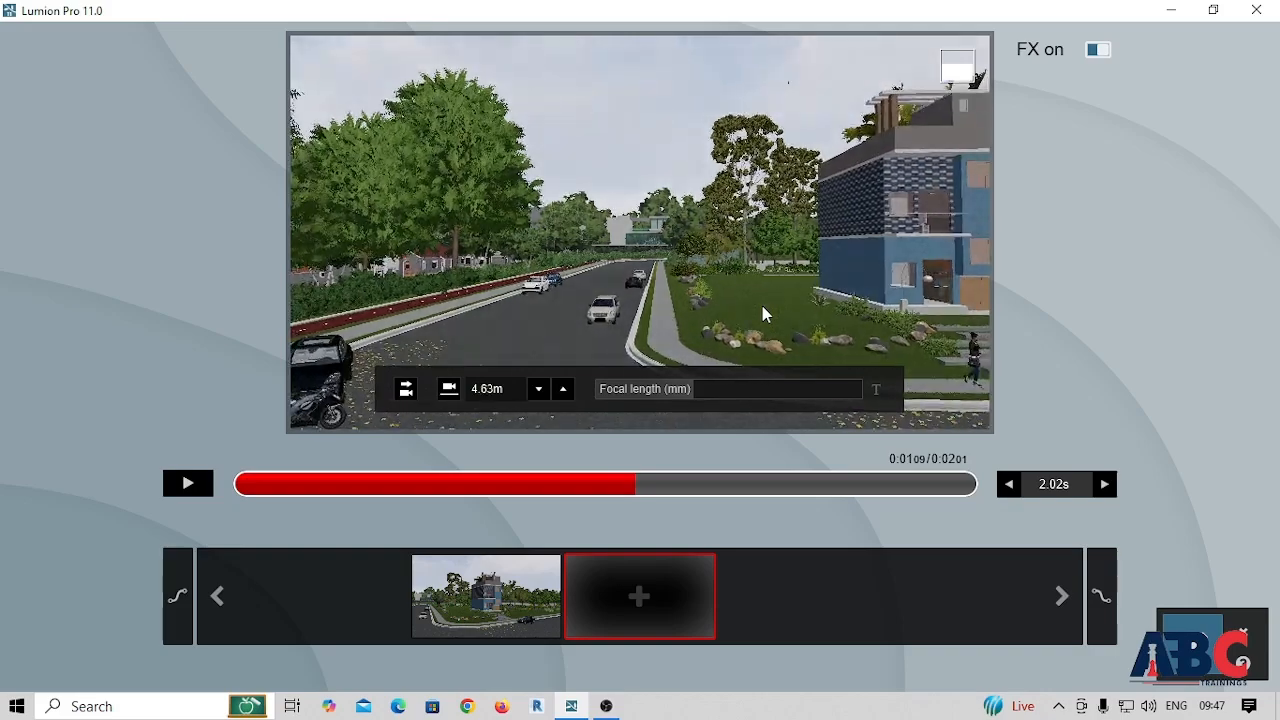
scroll(763, 314, down, 2)
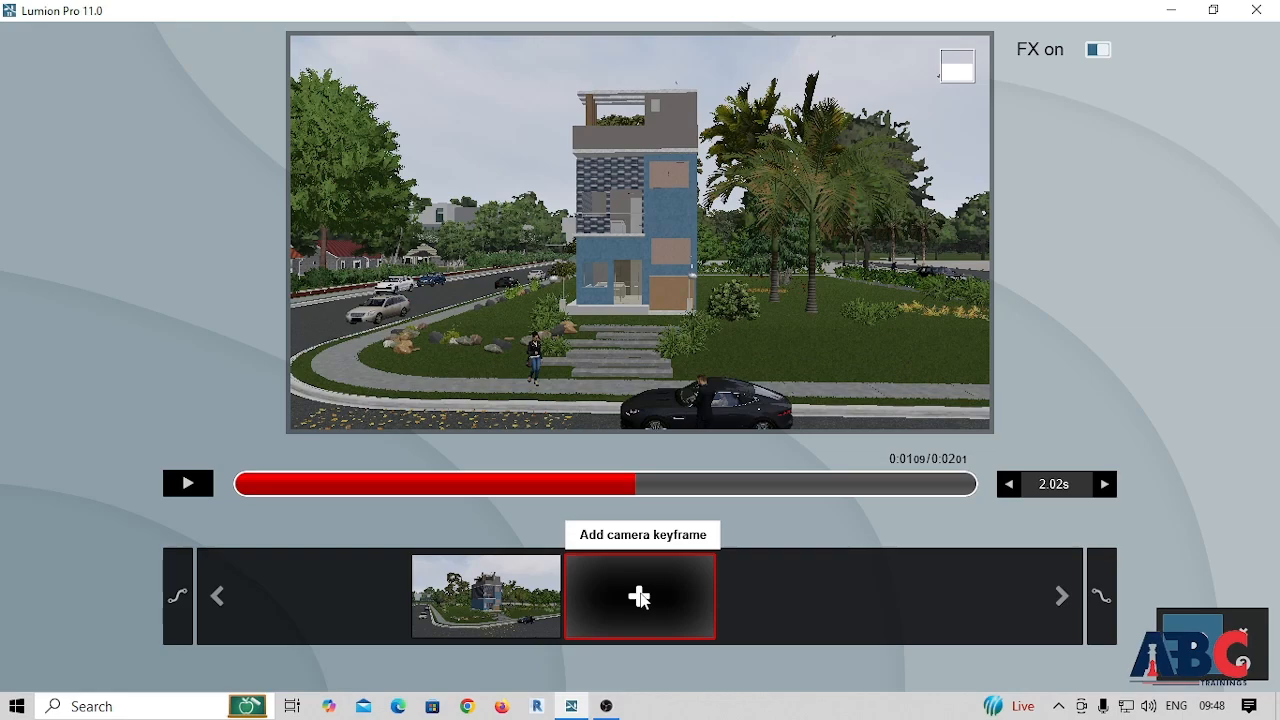
click(640, 597)
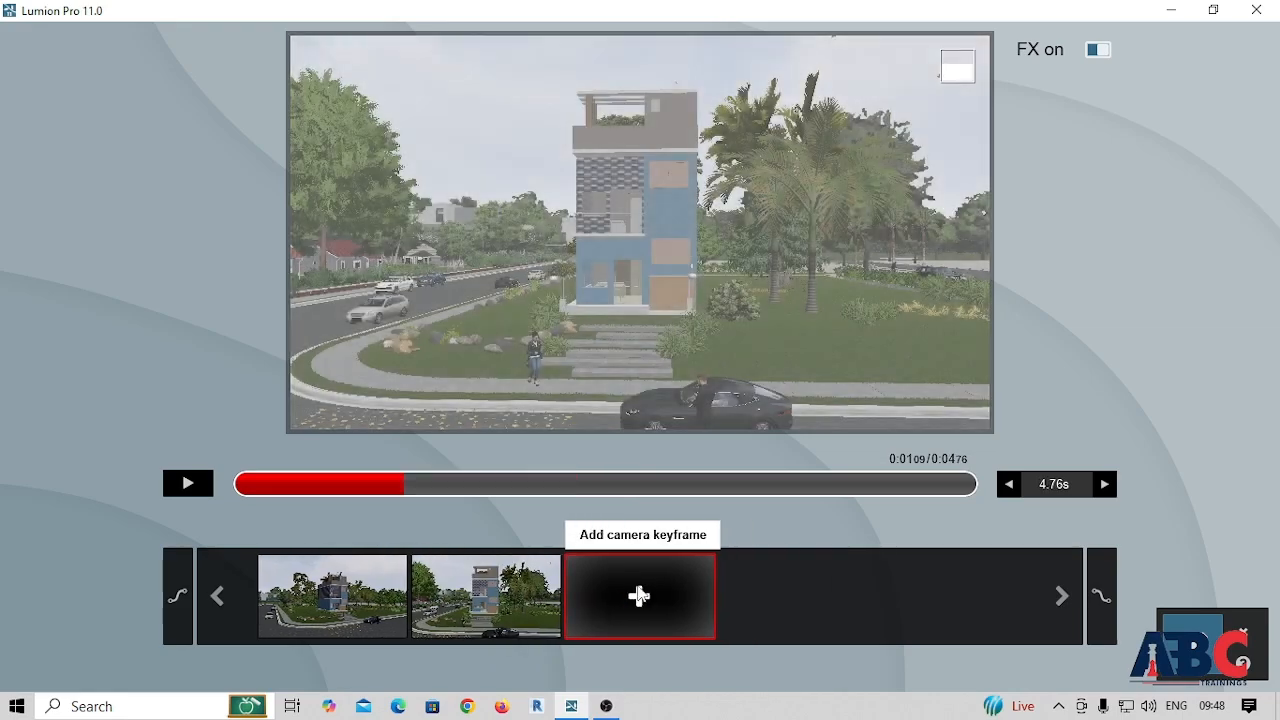
Add a third camera keyframe showing the house from its opposite front corner, and save the clip
right_drag(640, 232, 503, 261)
right_drag(694, 324, 688, 331)
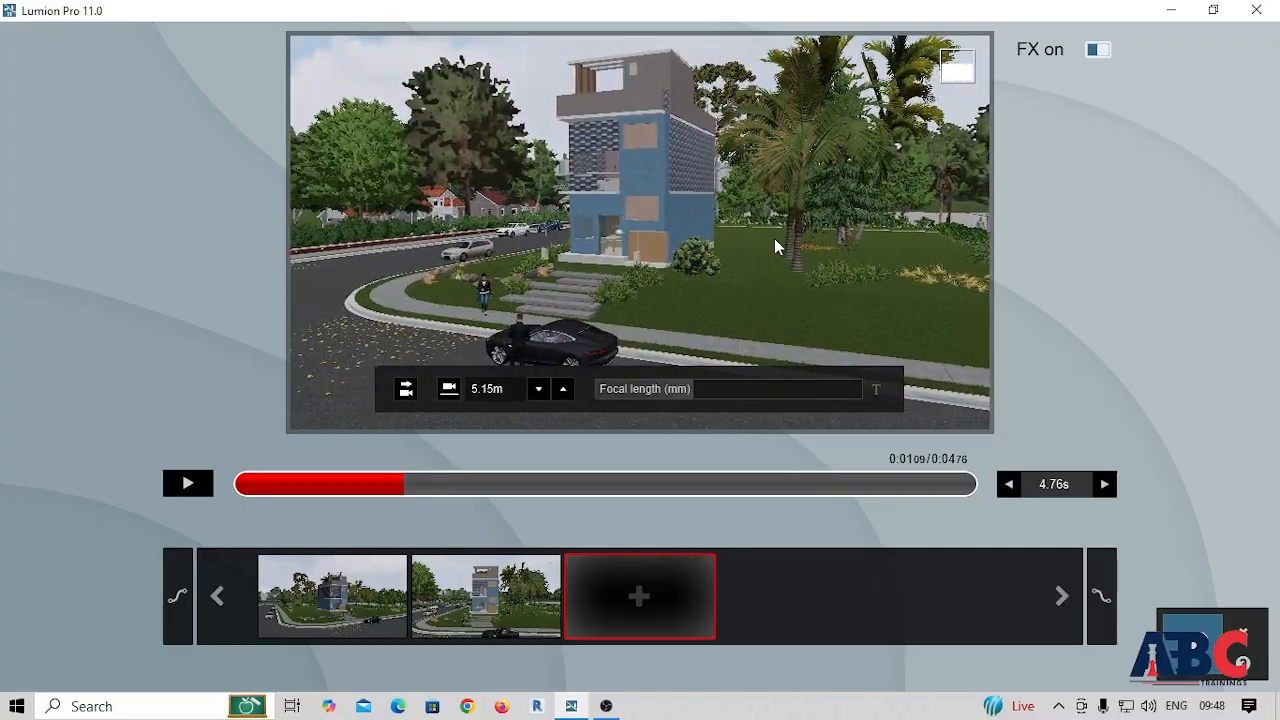
click(591, 583)
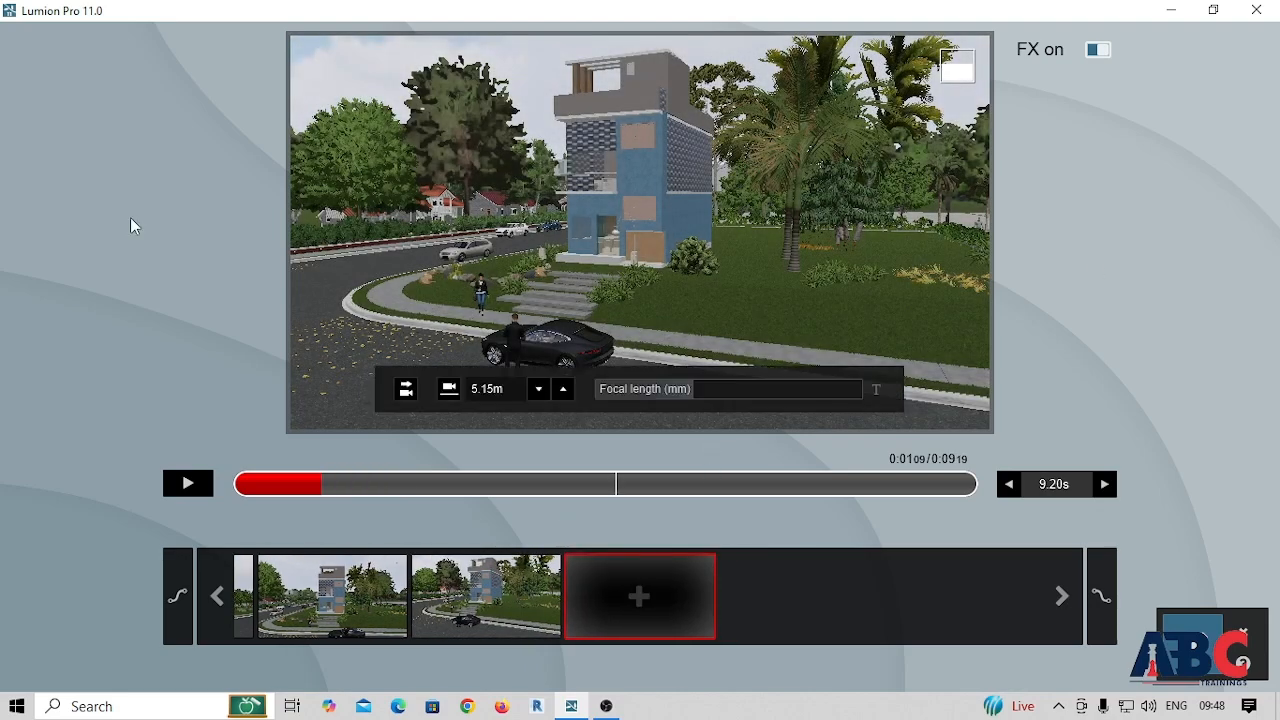
click(180, 490)
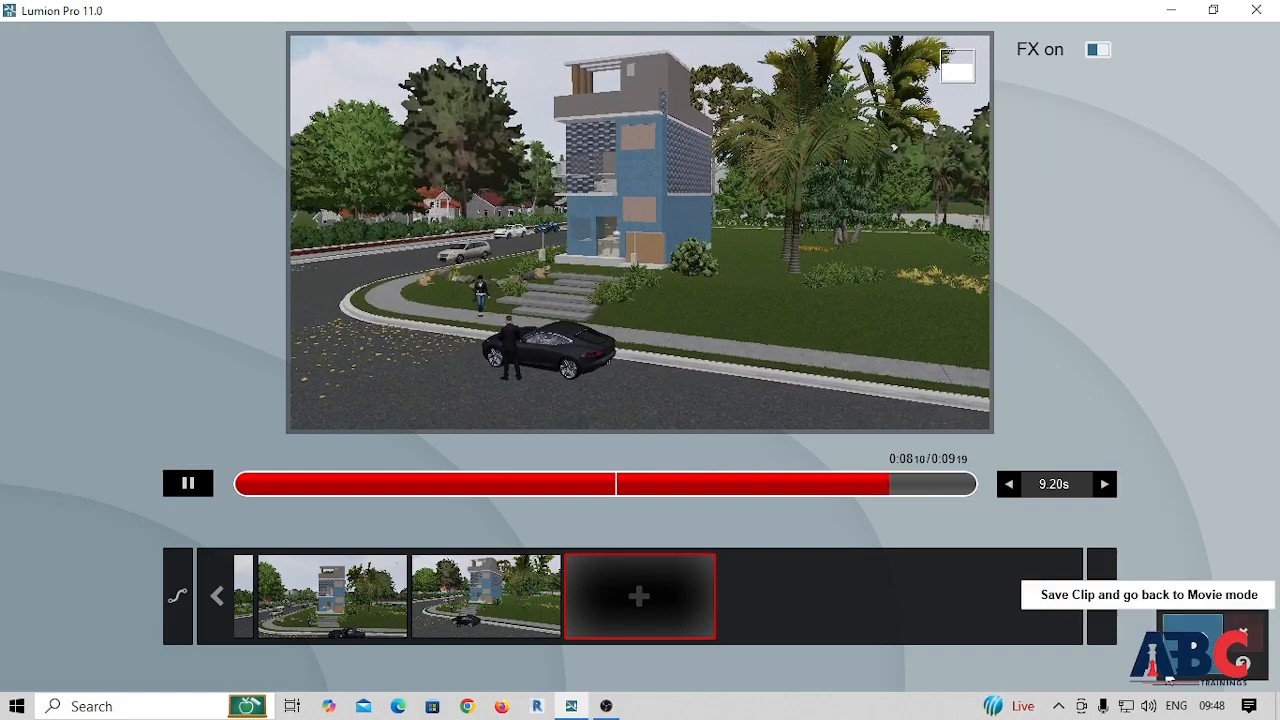
click(1243, 633)
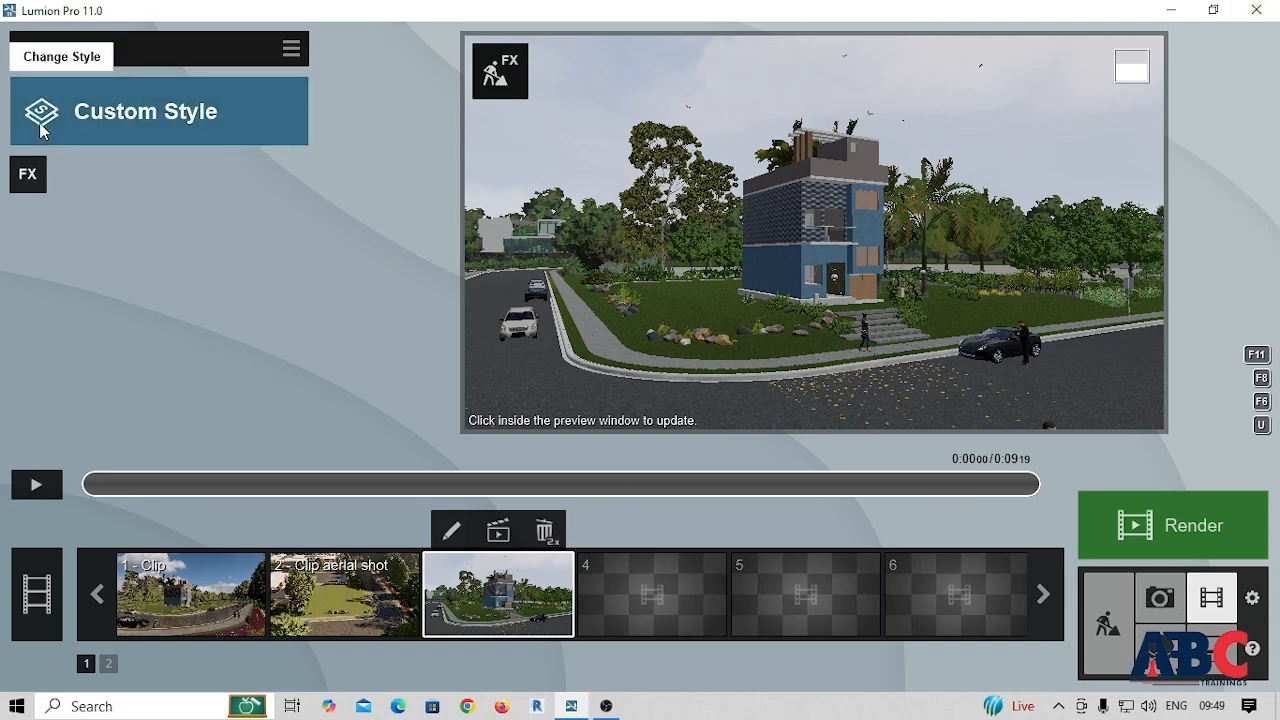
Add the Contrails sky effect to clip 3 in Custom Style and increase its Randomize and Planes amounts
click(176, 118)
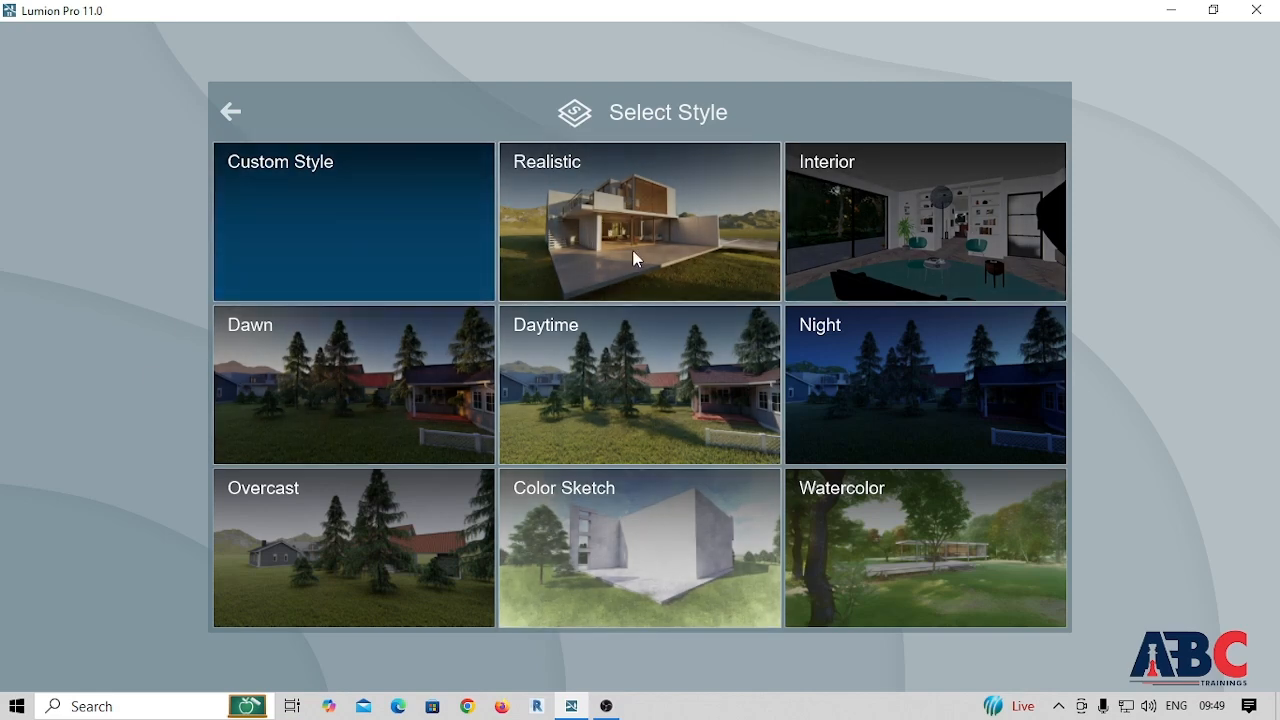
click(366, 219)
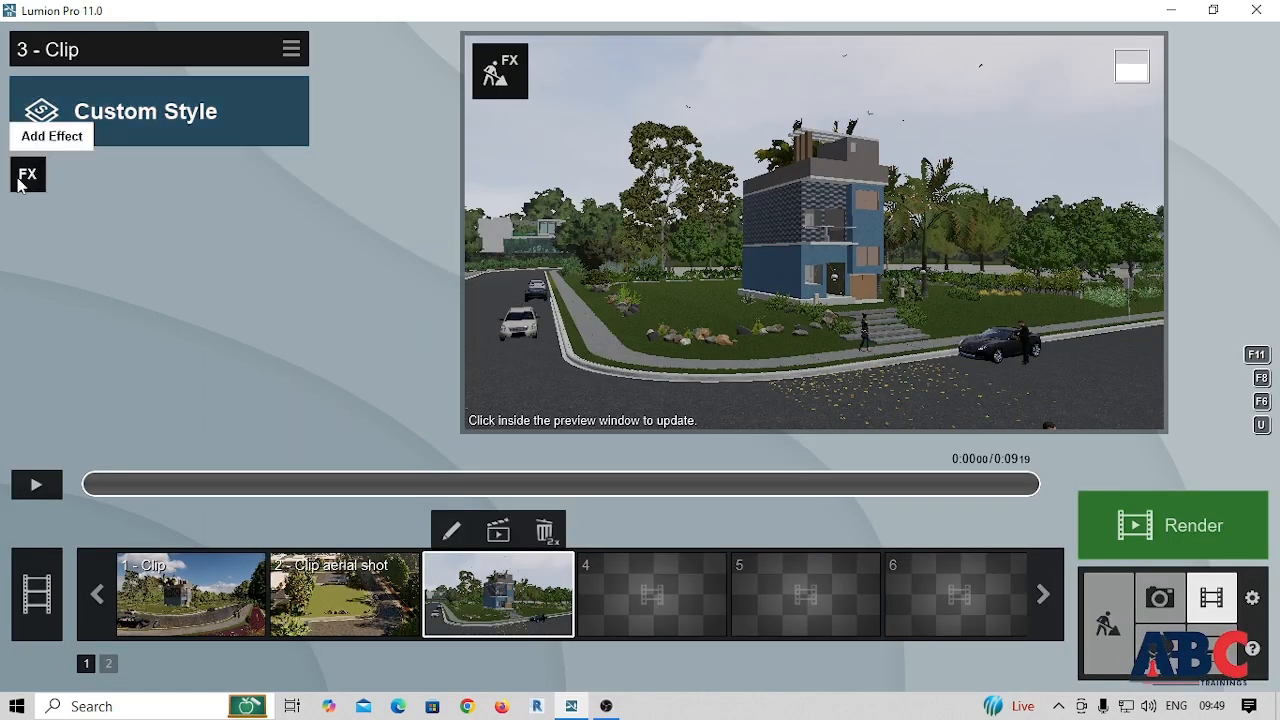
click(17, 177)
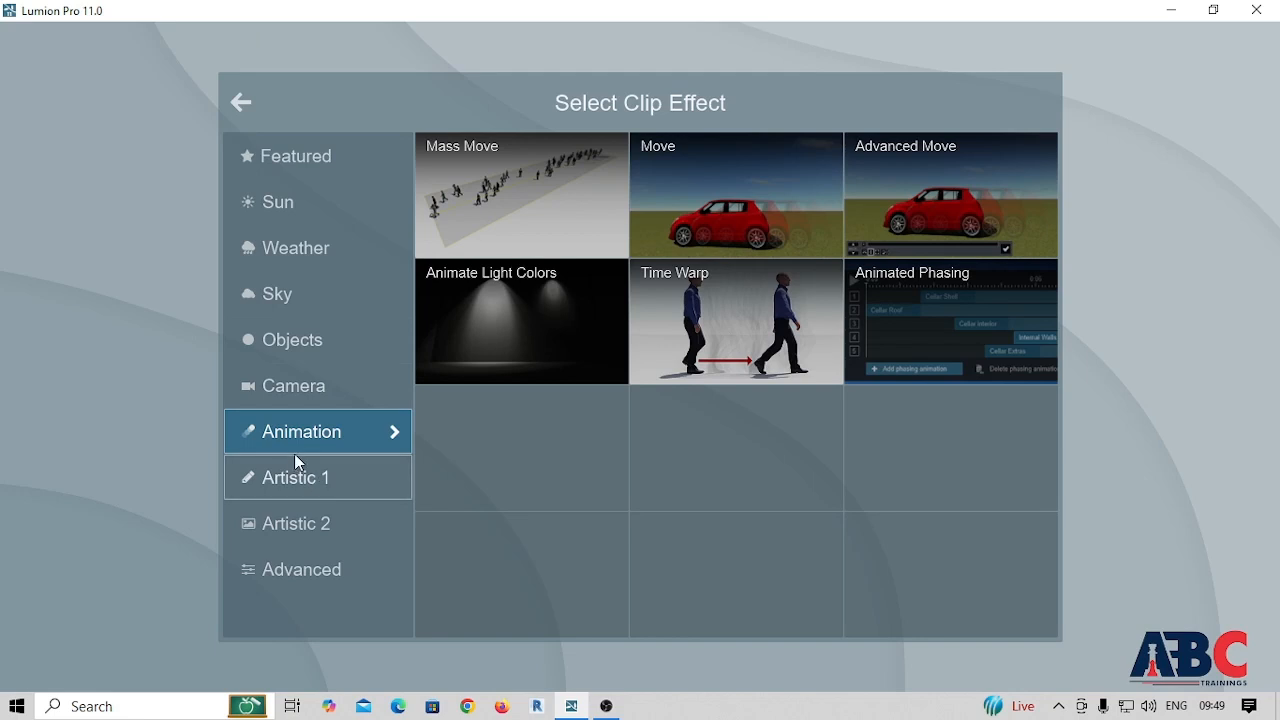
click(285, 298)
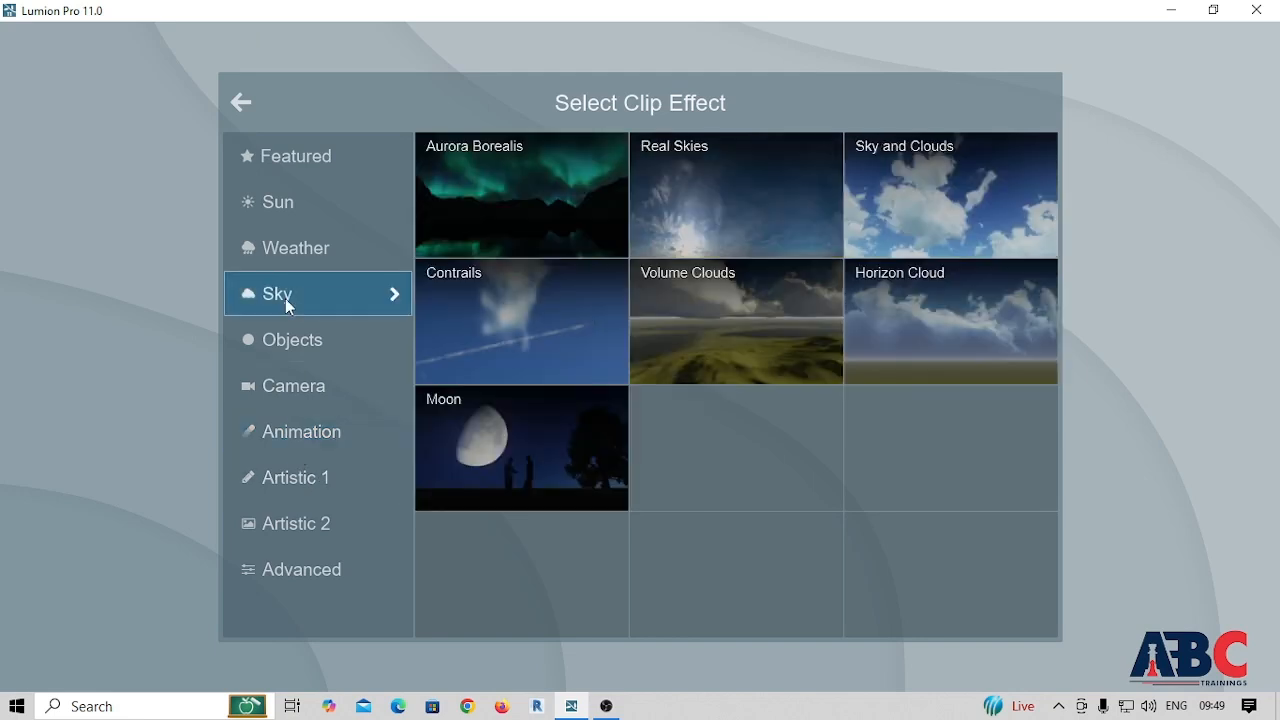
click(596, 336)
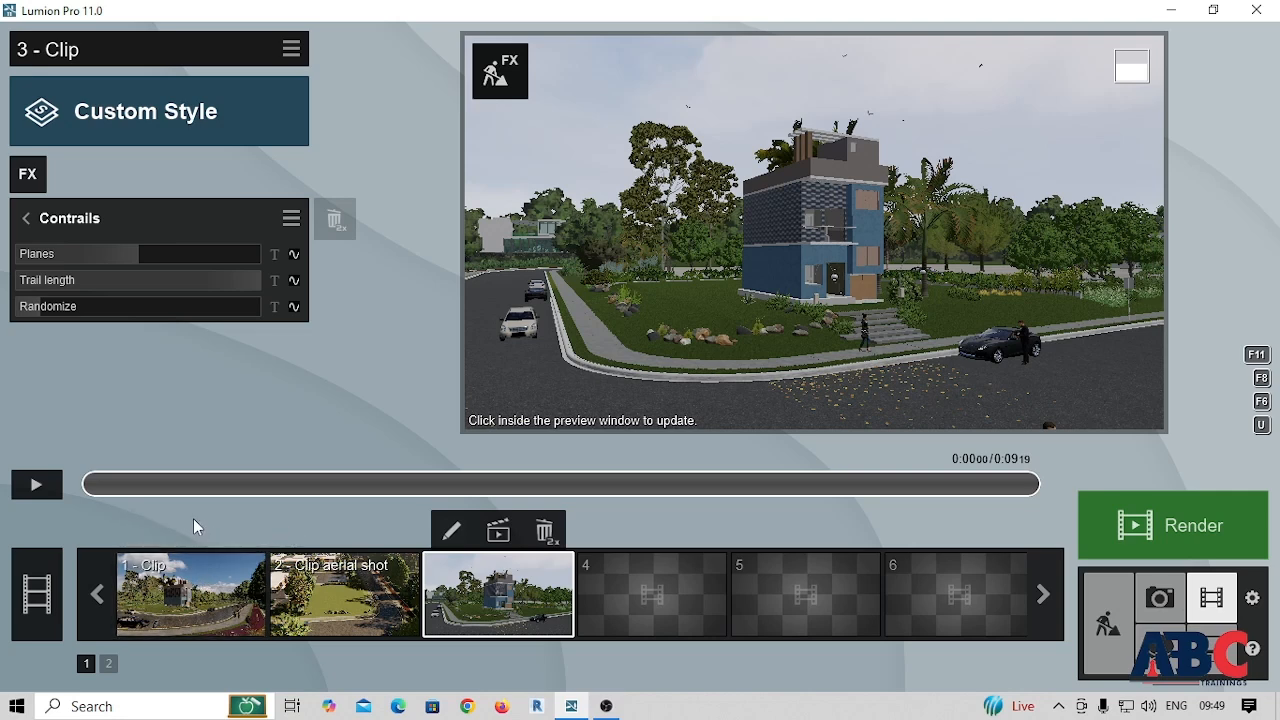
mouse_move(54, 311)
mouse_down()
mouse_move(43, 311)
mouse_move(57, 311)
mouse_up()
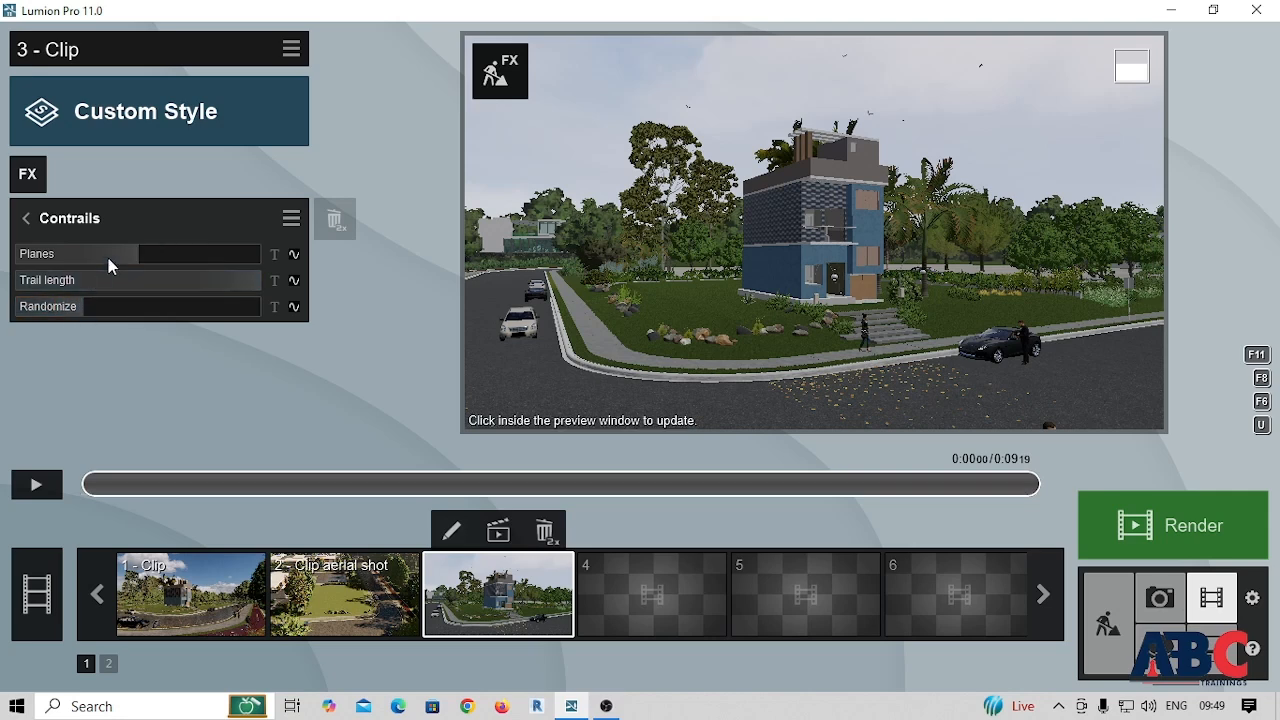
drag(133, 262, 188, 266)
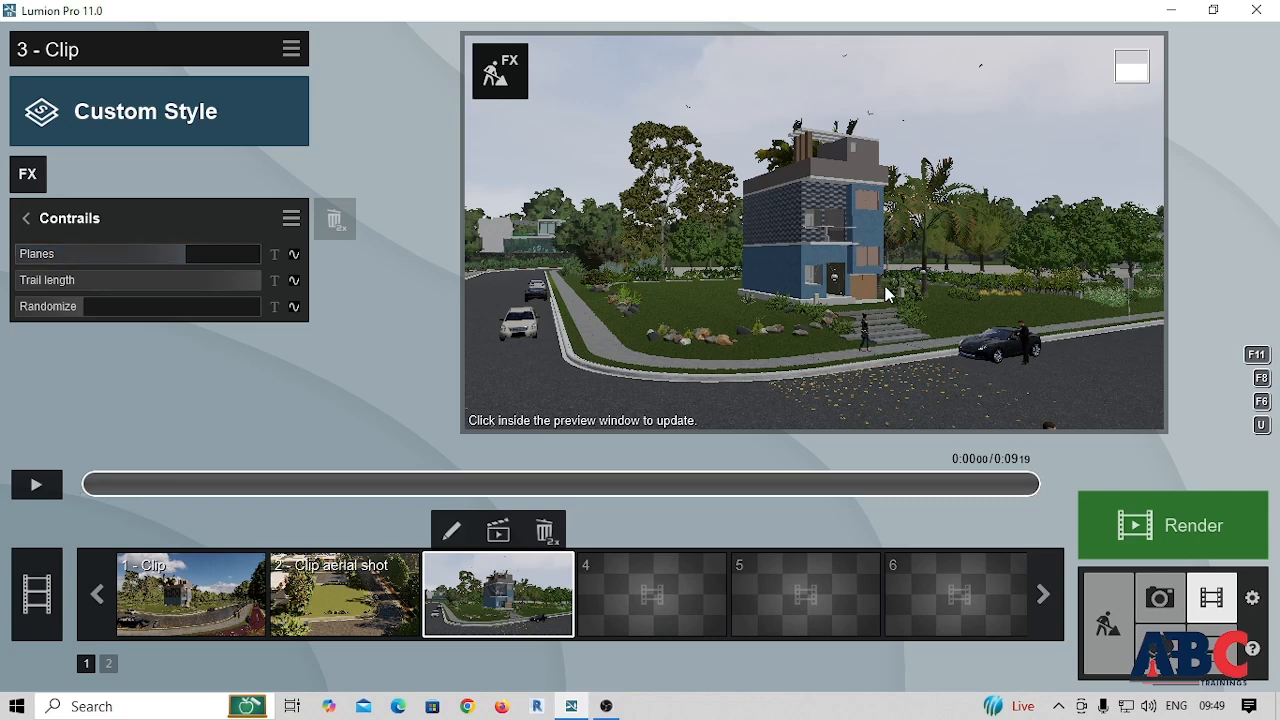
click(79, 116)
click(221, 113)
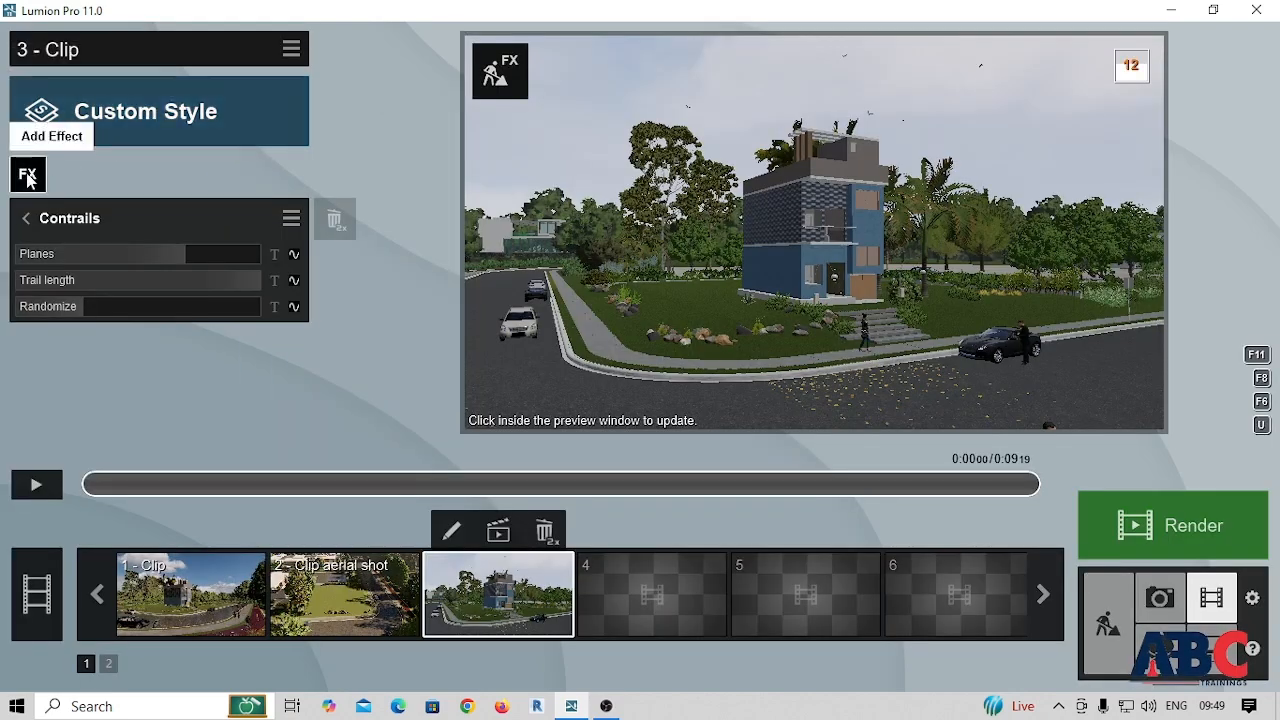
click(27, 178)
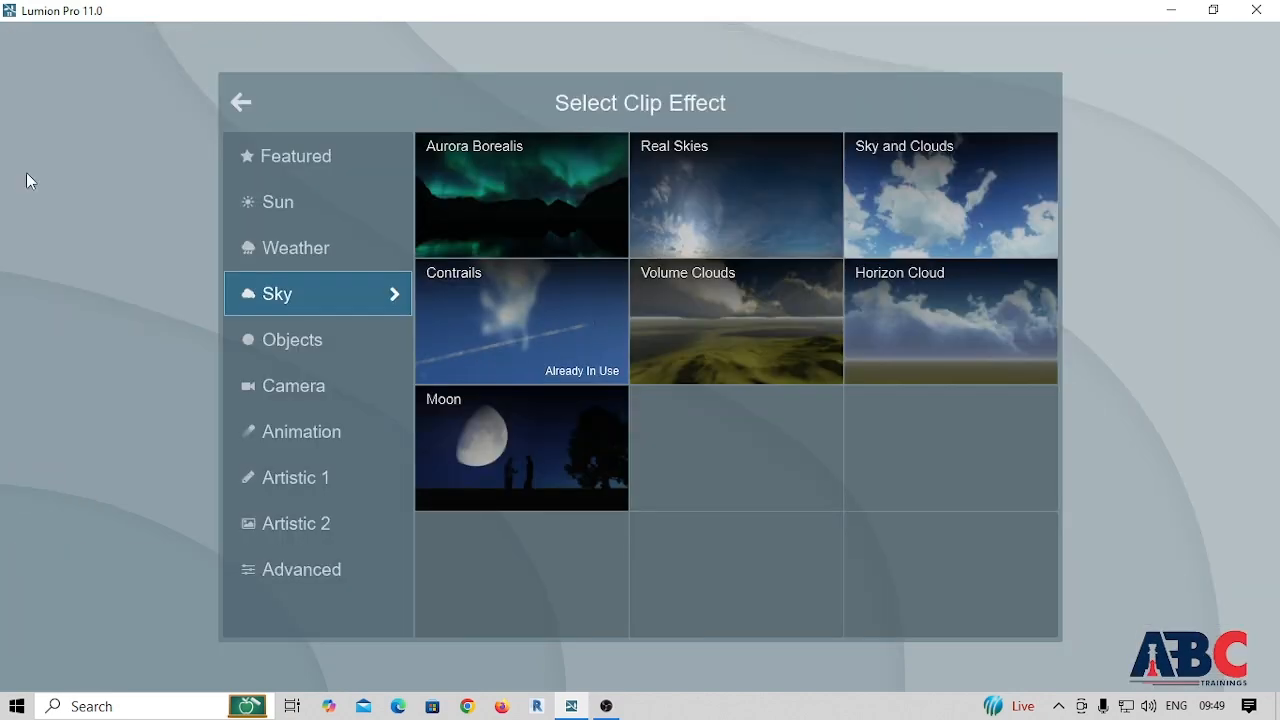
click(281, 345)
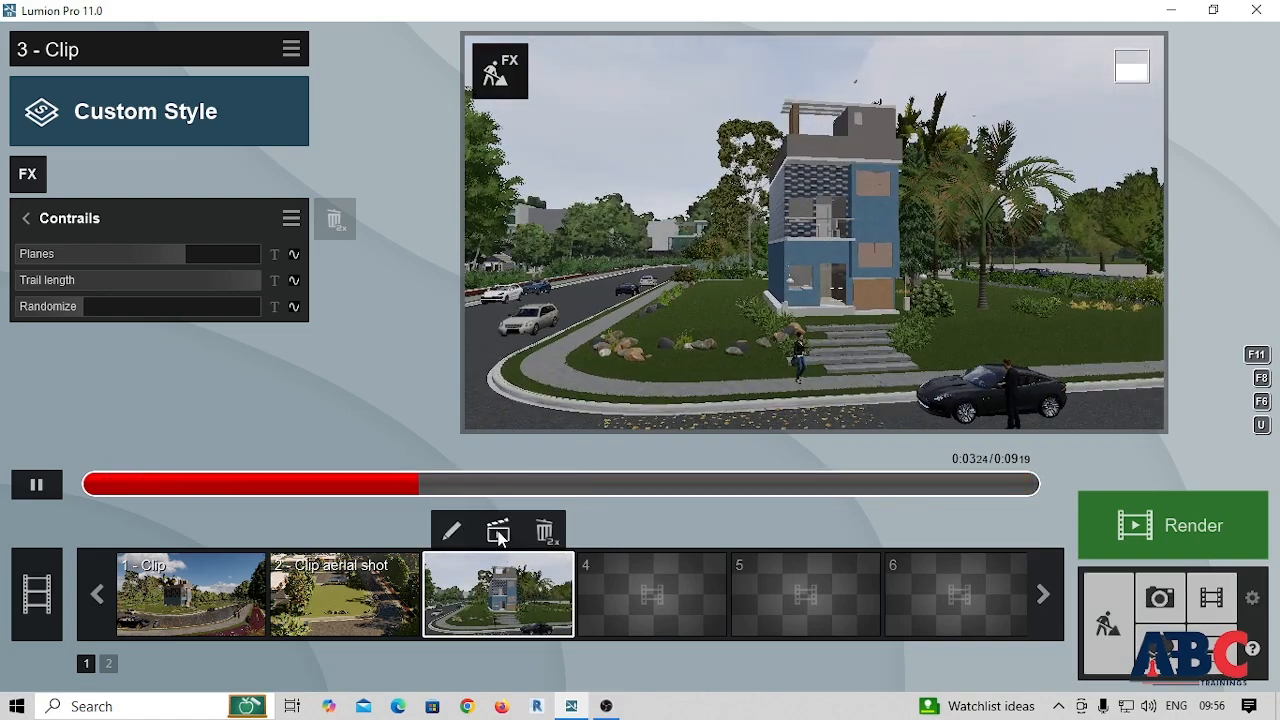
Render the entire clip 3 in HD 1280x720 as an MP4 file named "final render movie" and dismiss the Java update notification
click(499, 534)
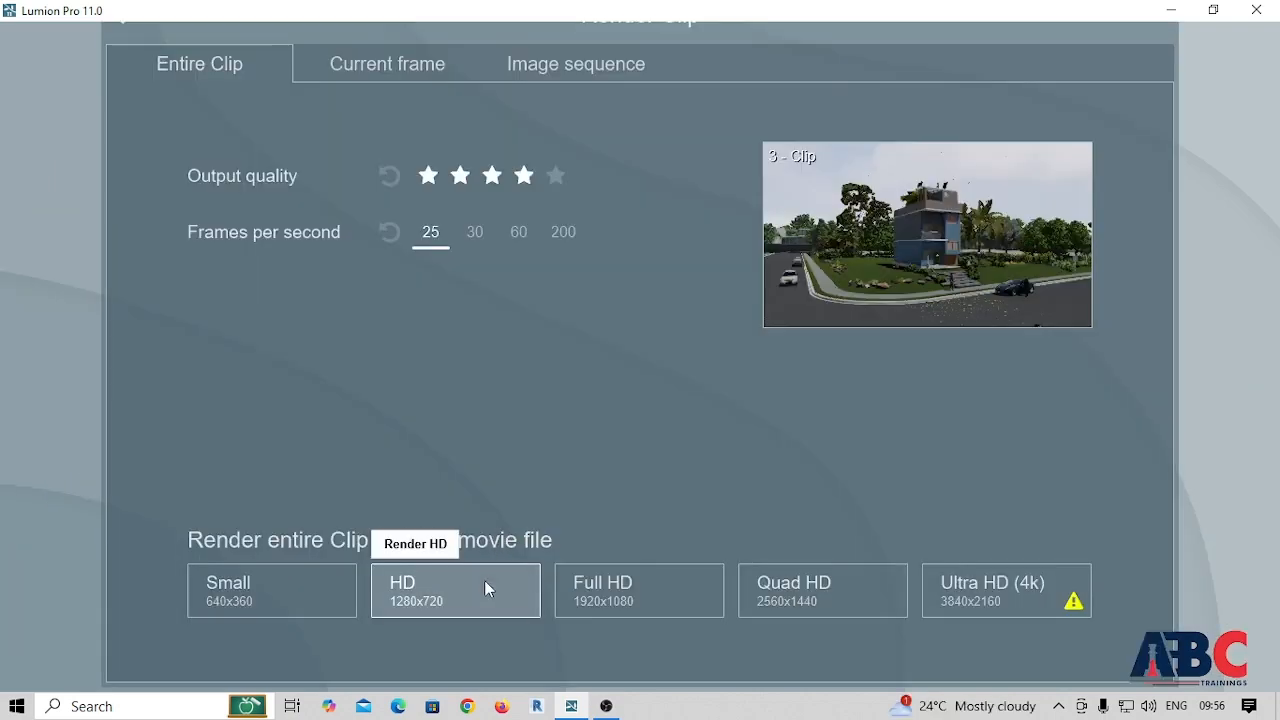
click(457, 590)
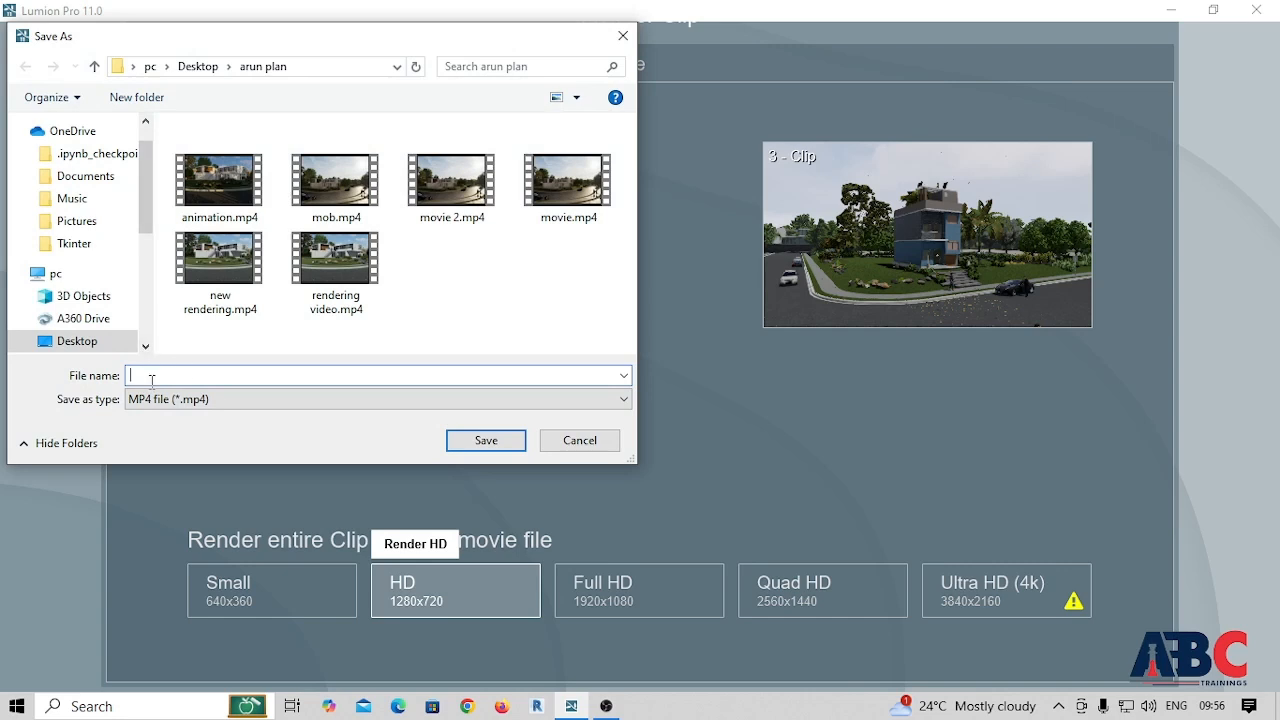
text(f)
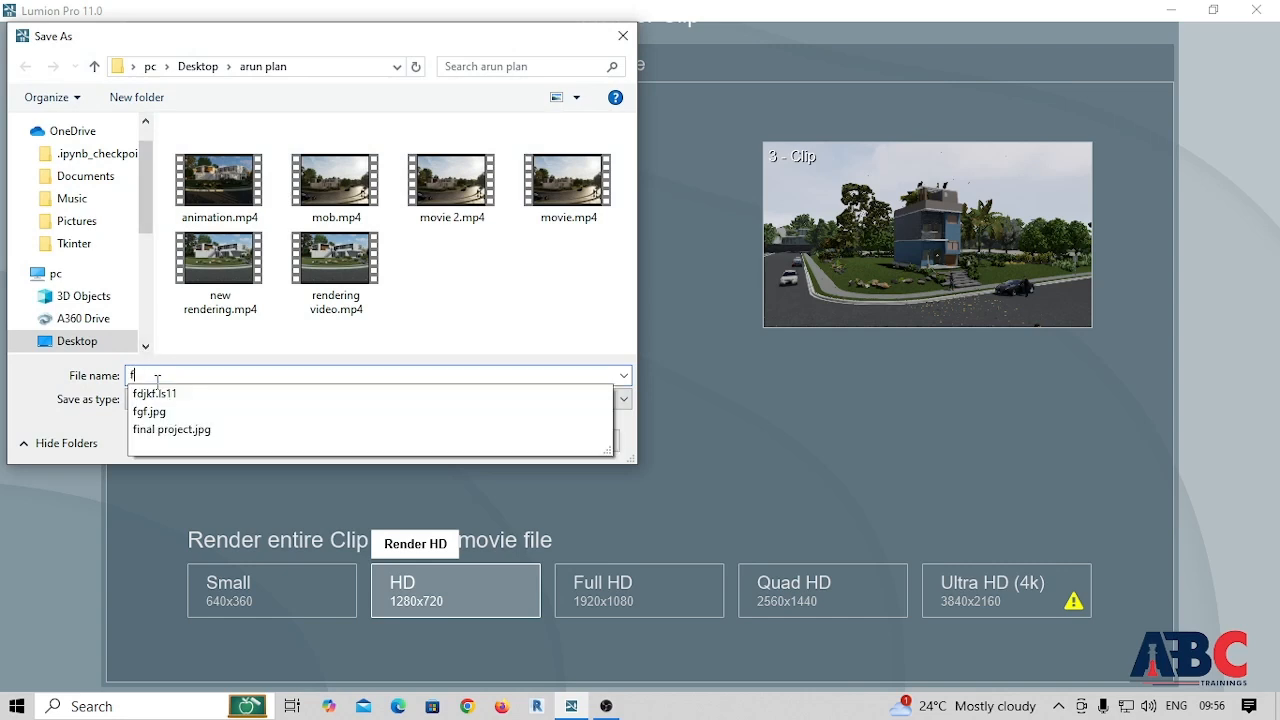
text(inal )
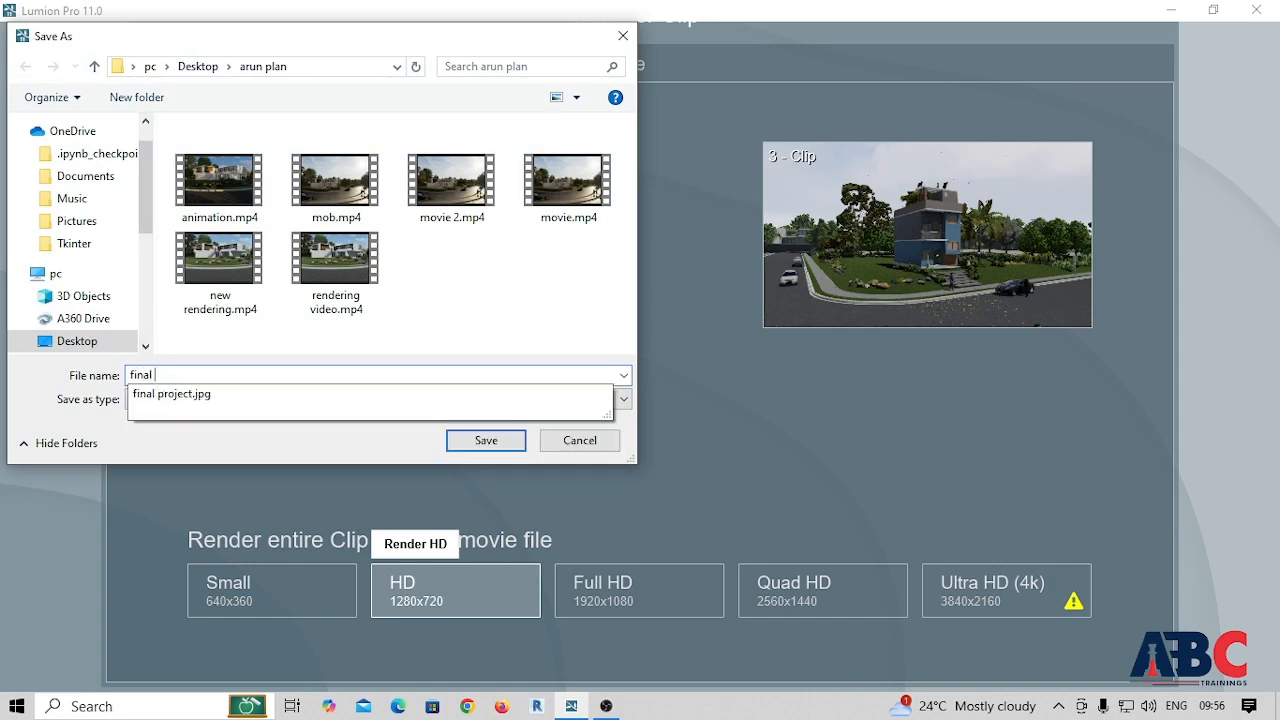
text(render)
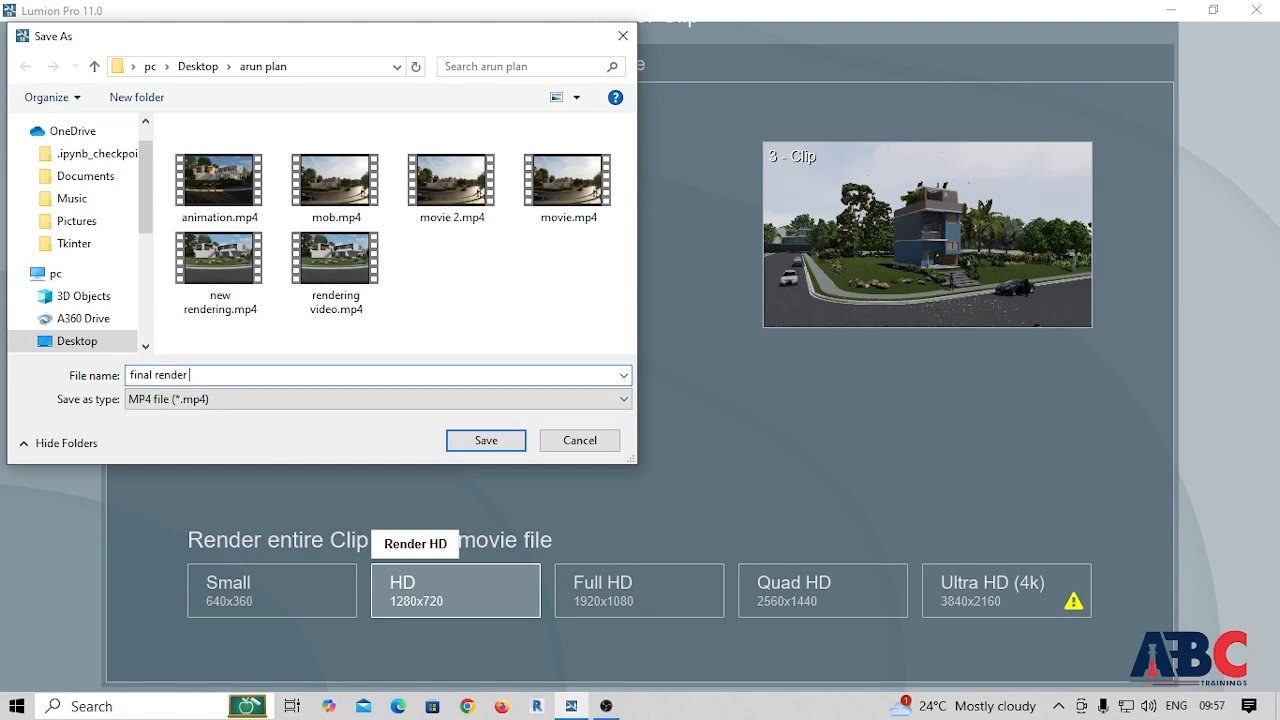
text( movie)
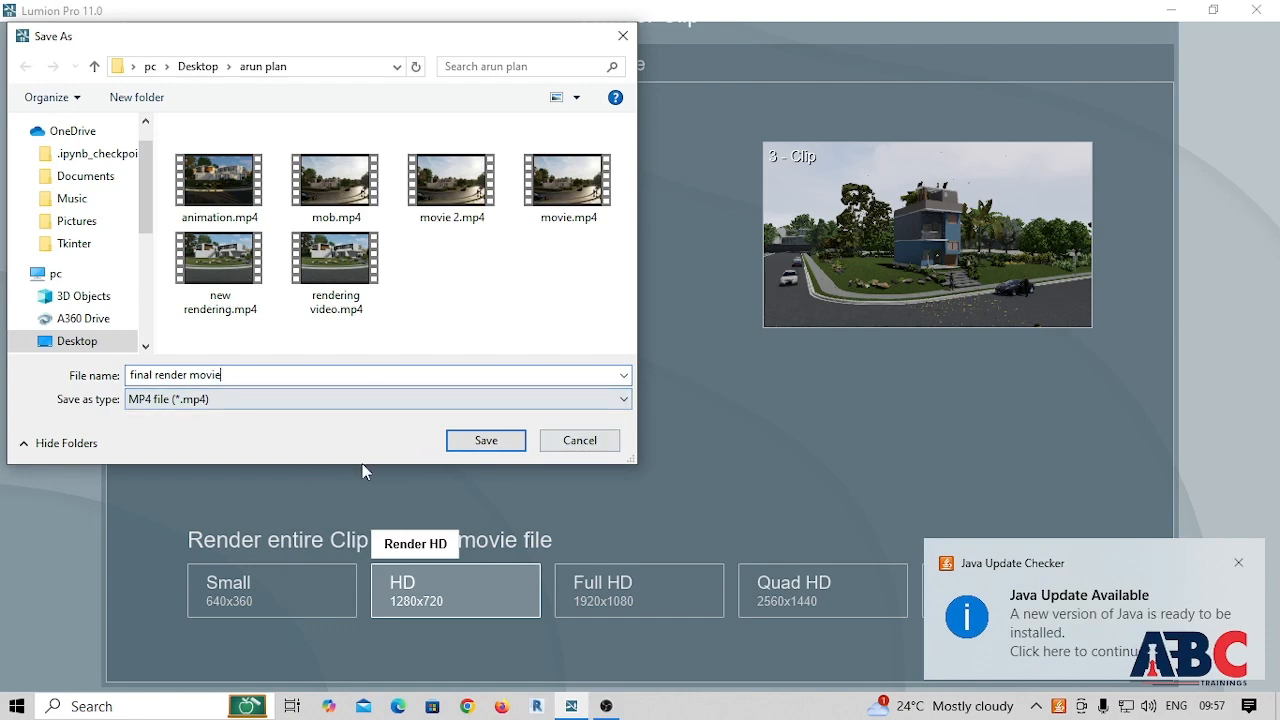
click(468, 445)
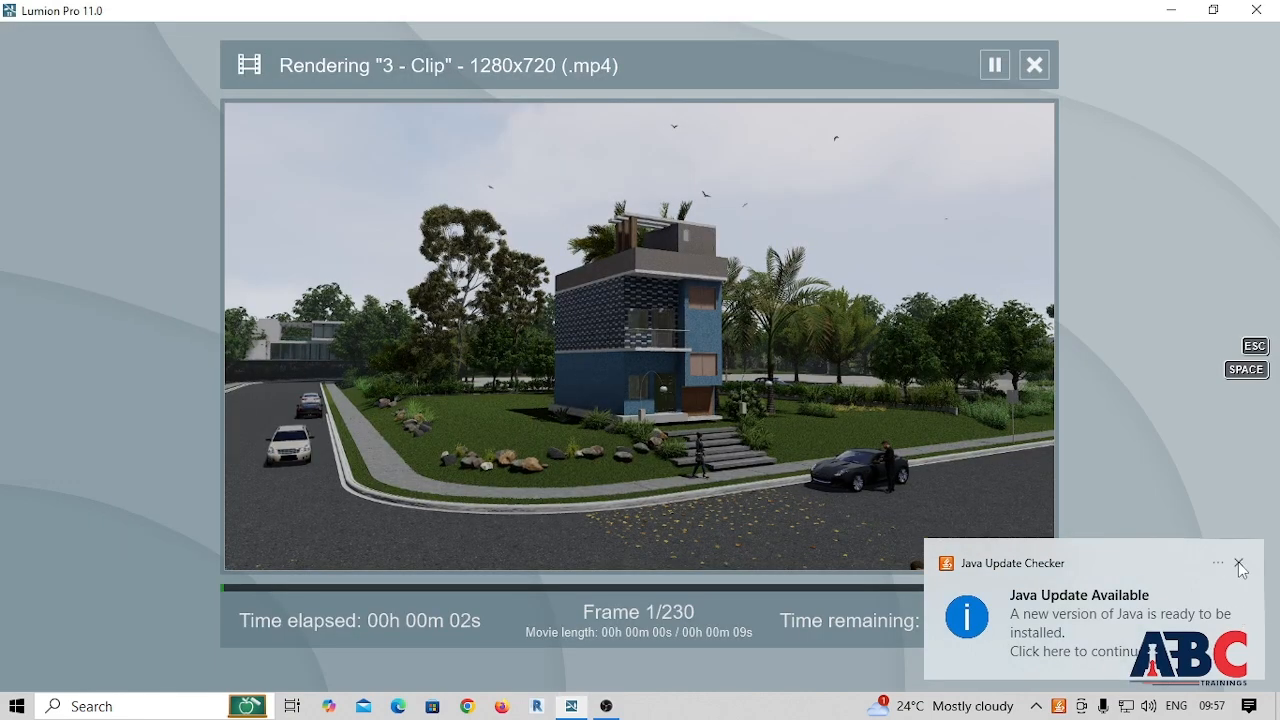
click(1239, 565)
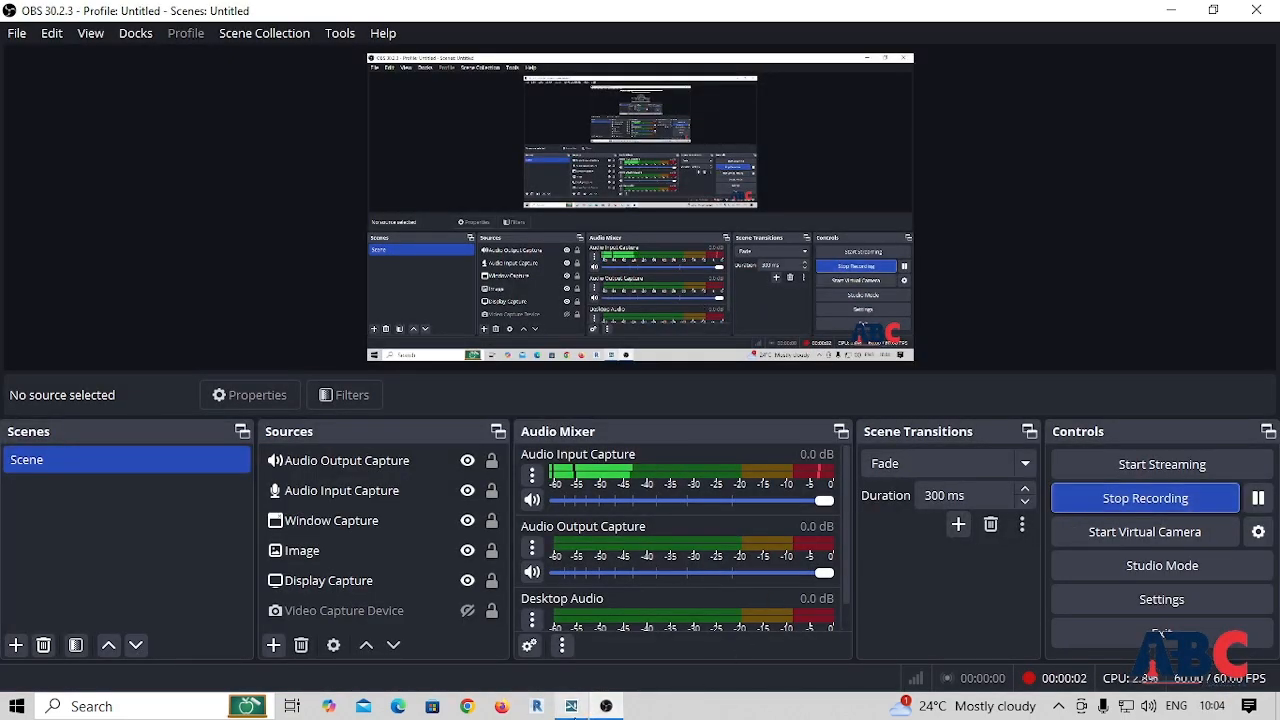
Switch back to Lumion, open the output folder of the completed render and play final render movie.mp4
mouse_move(606, 708)
click(590, 645)
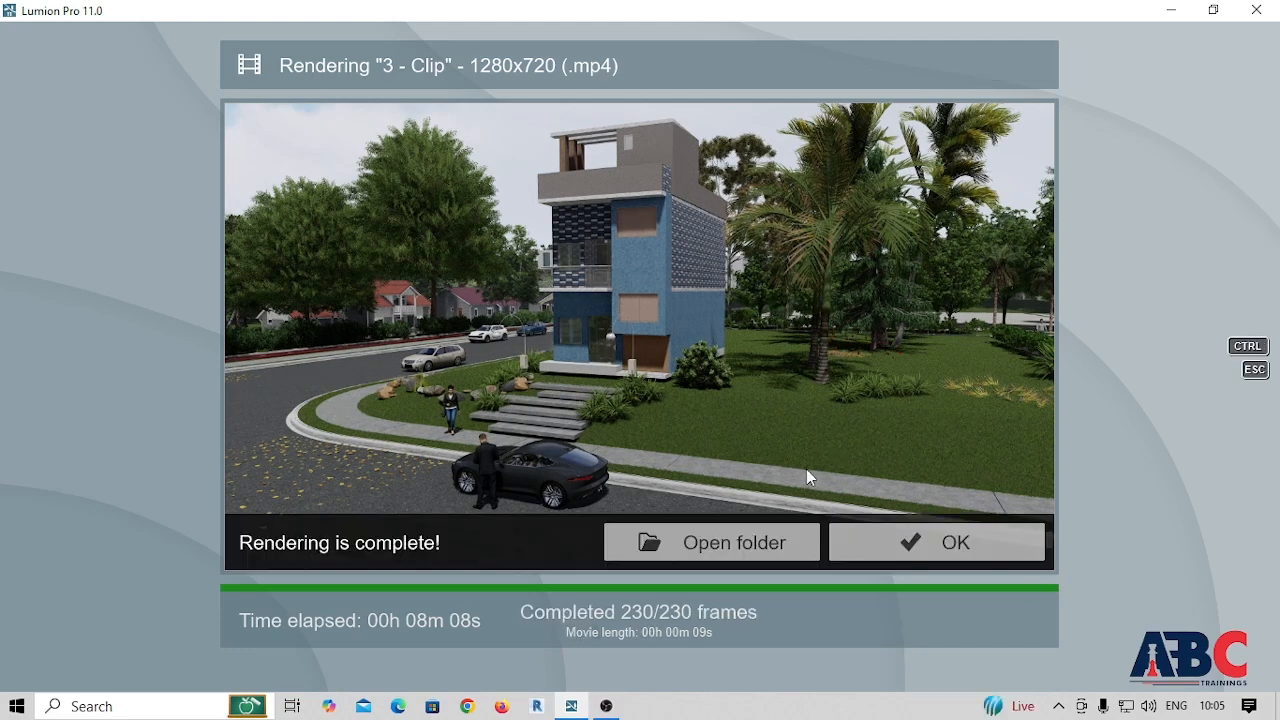
click(753, 545)
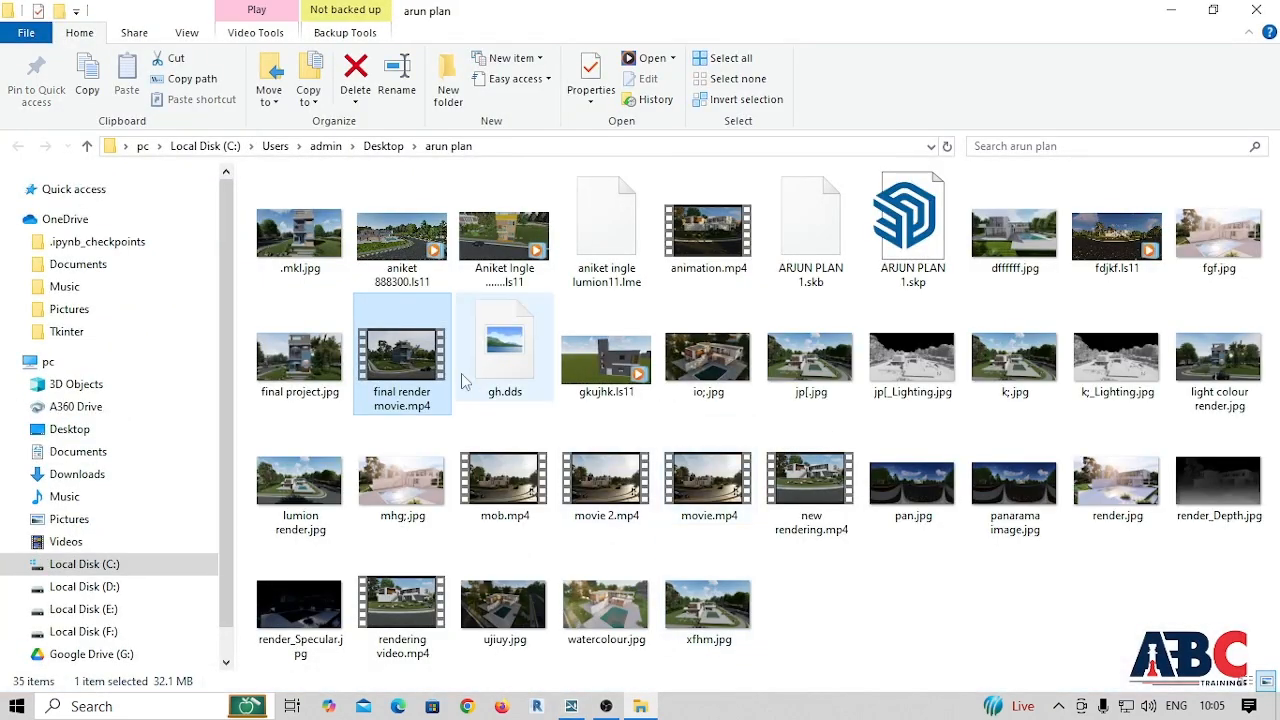
double_click(415, 366)
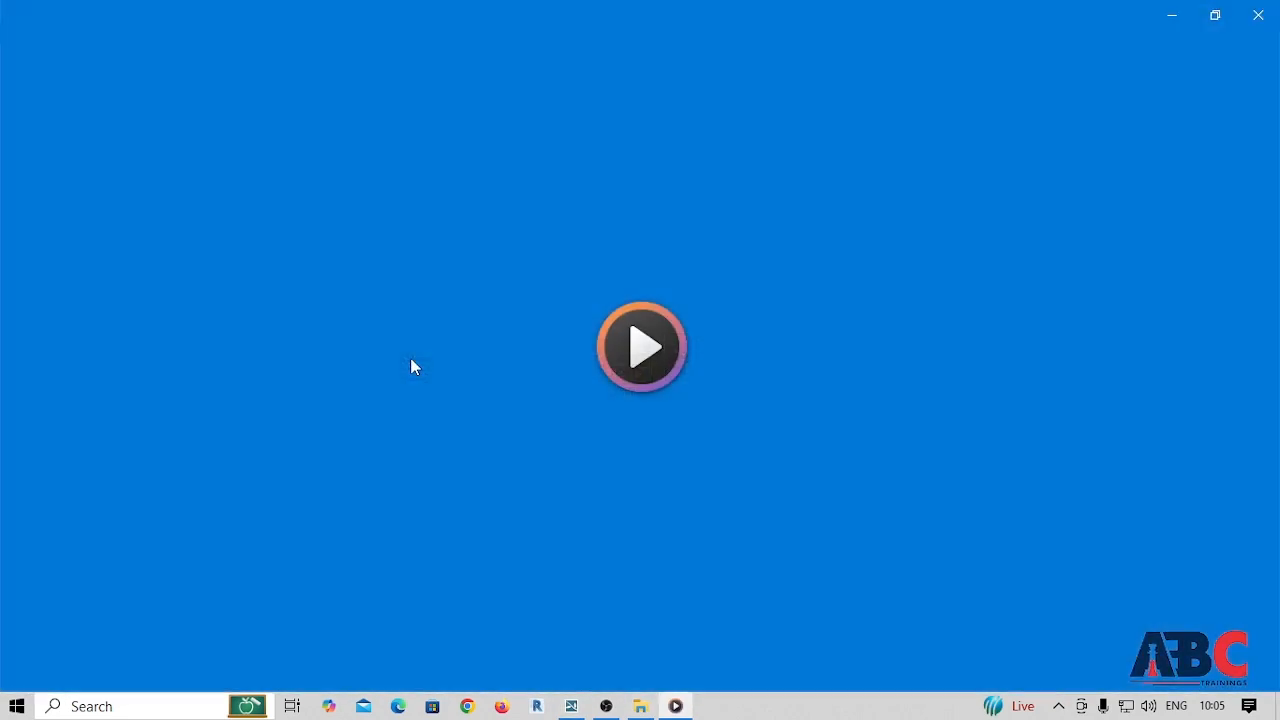